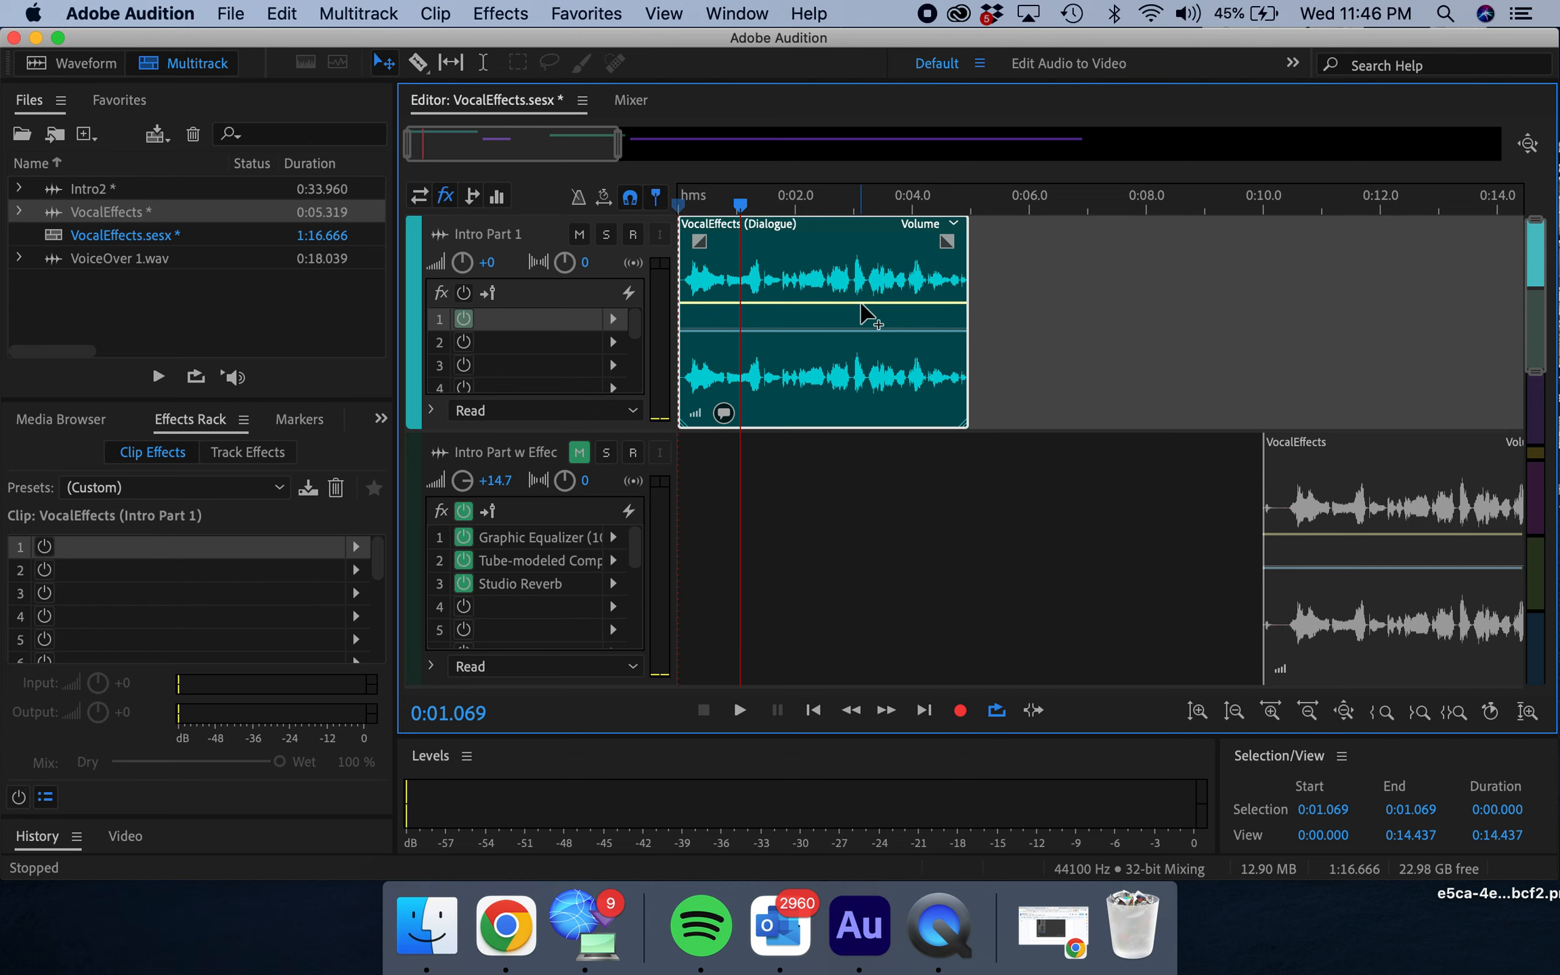
Play the unprocessed vocal clip on the Intro Part 1 track from its beginning and return the playhead to the start.
click(690, 202)
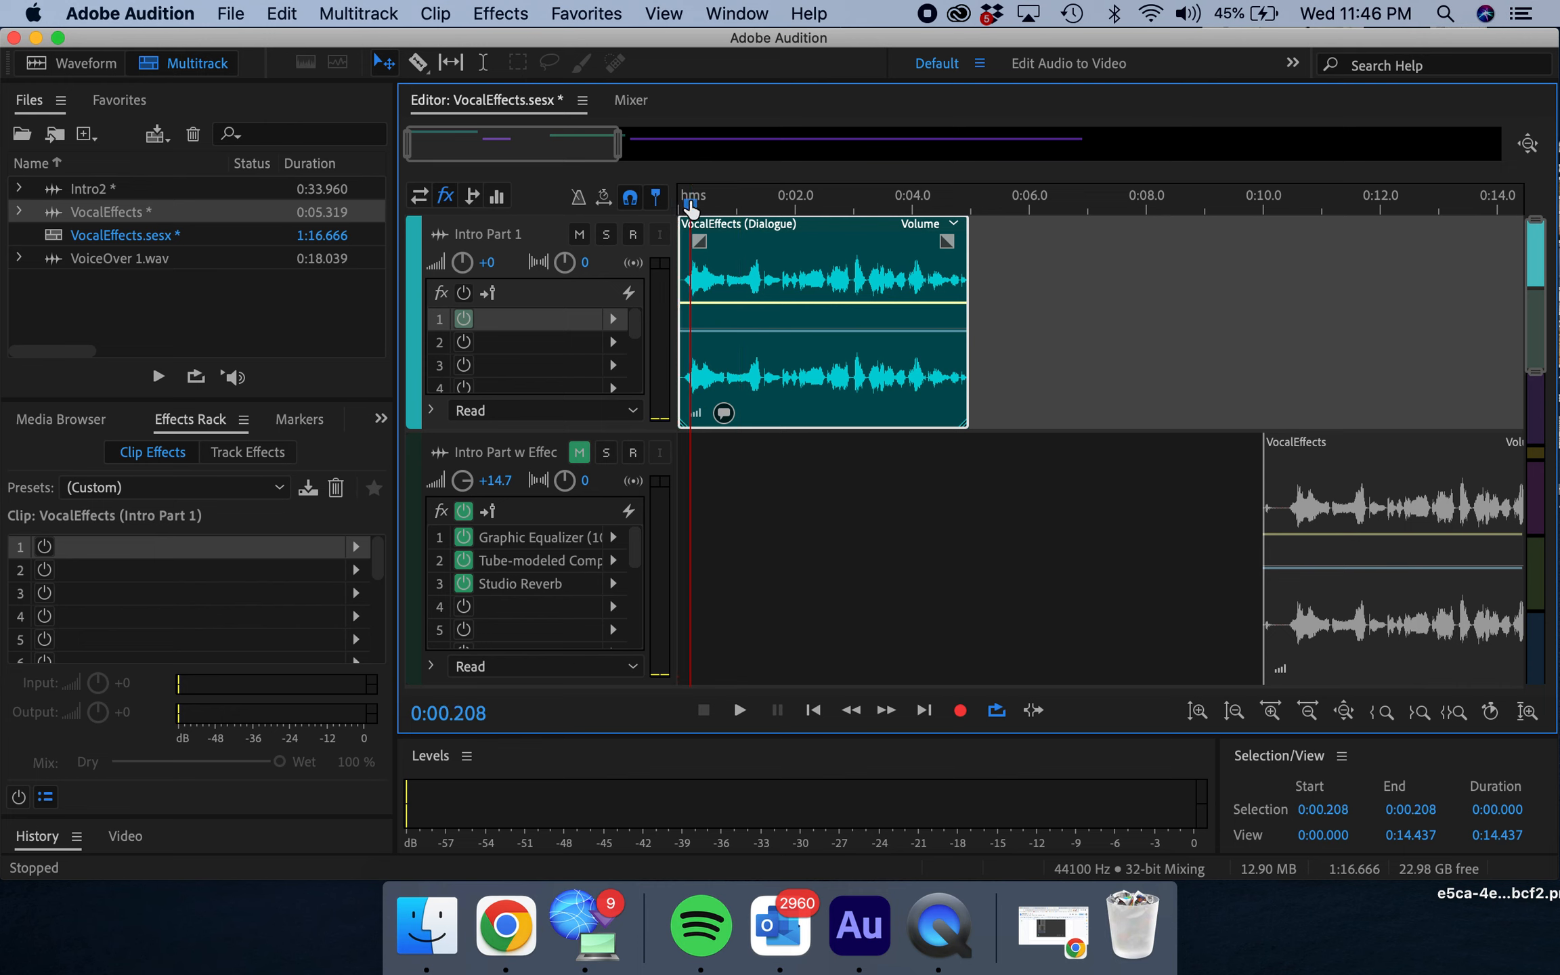
drag(689, 201, 684, 202)
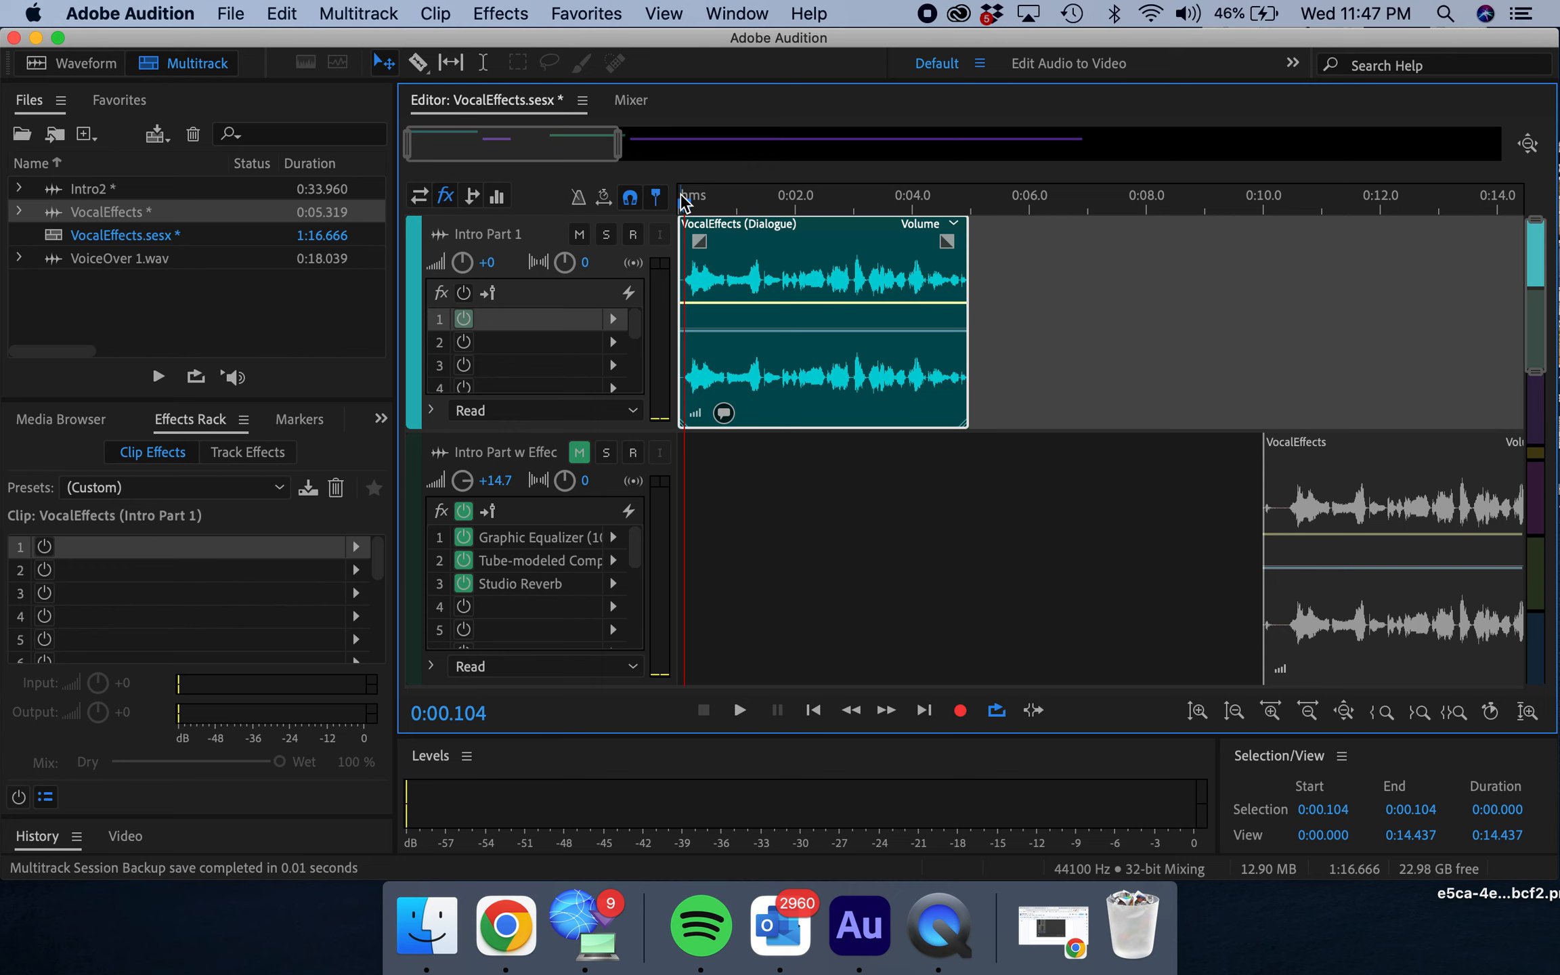
key(space)
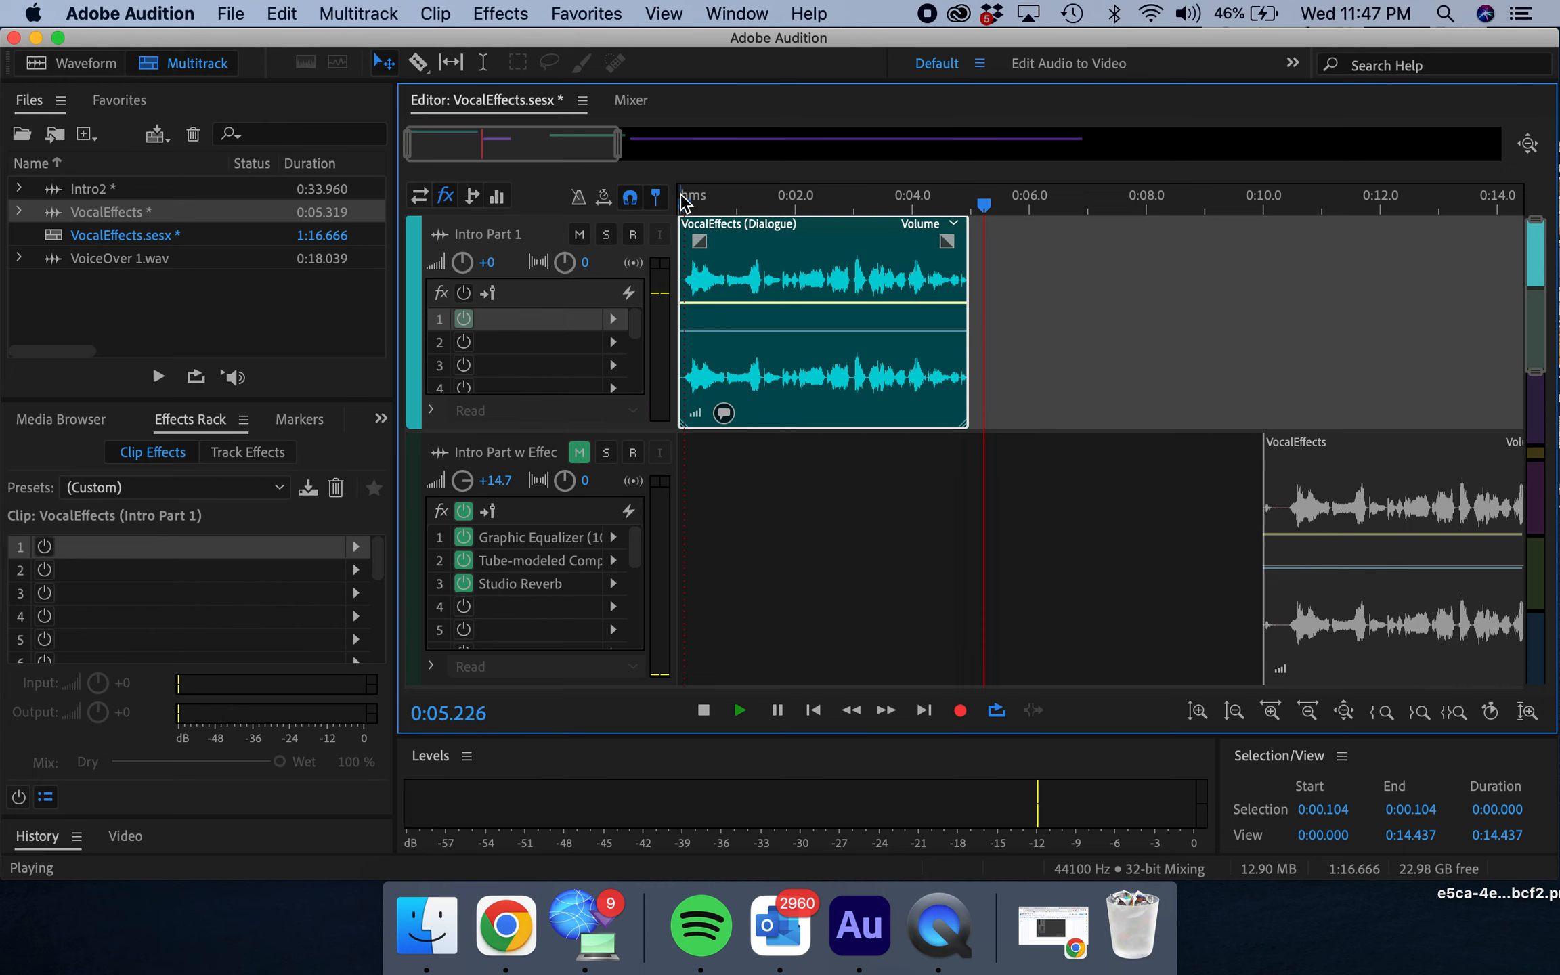
key(space)
click(683, 202)
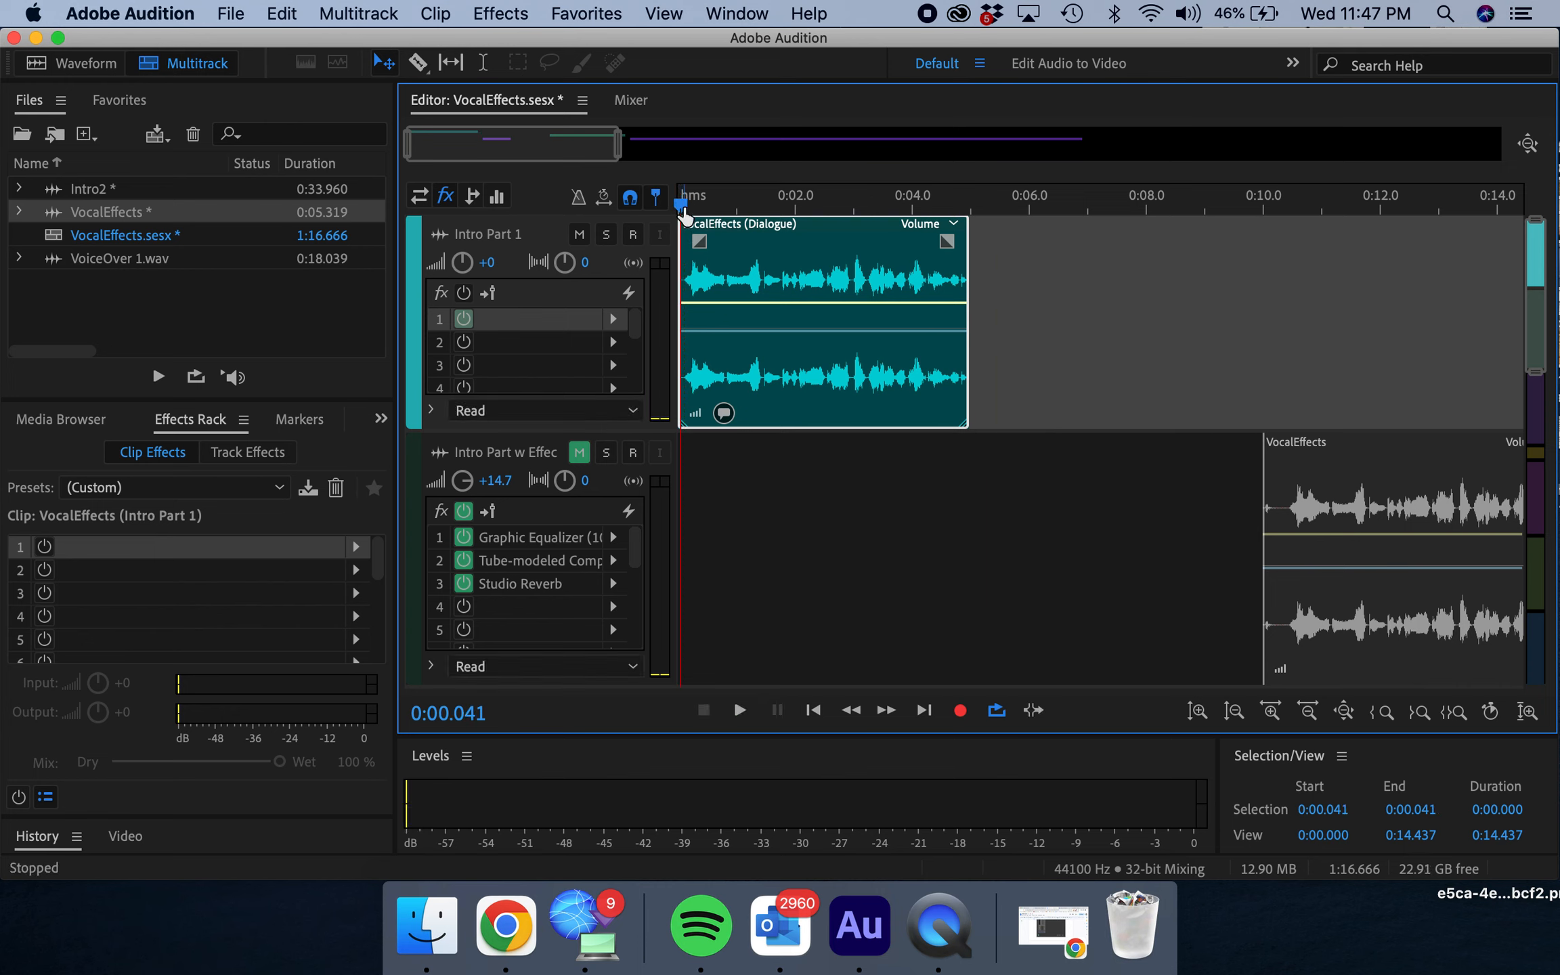
key(space)
click(681, 205)
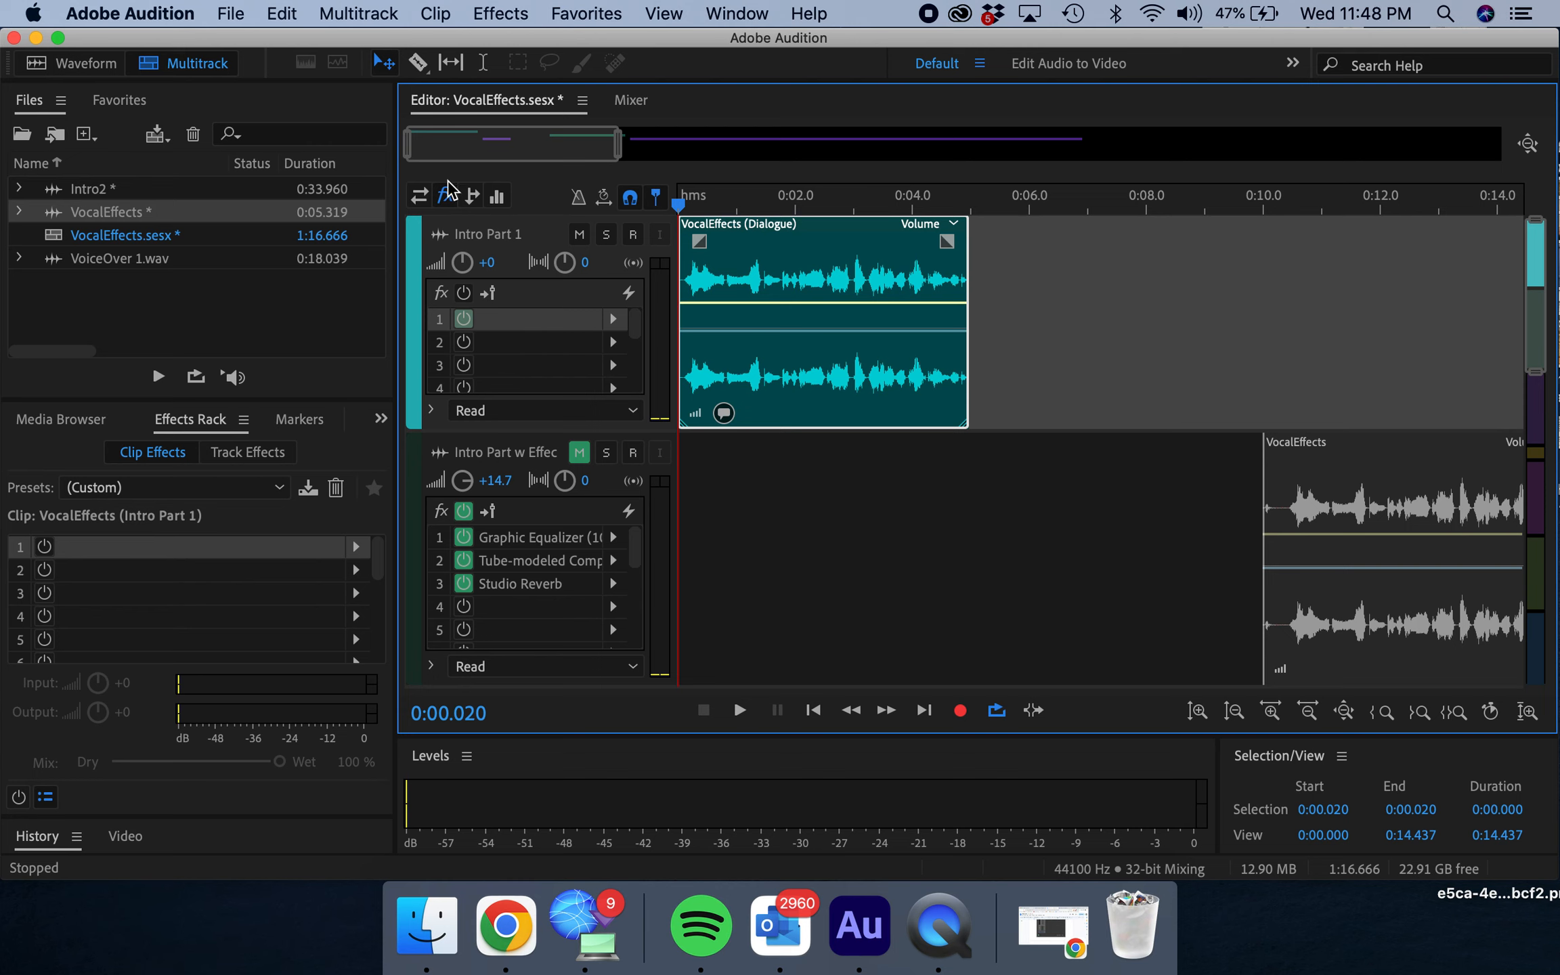
Add a Graphic Equalizer (10 Bands) to the first effect slot of the Intro Part 1 track with the Vocal Presence - Boost preset.
click(419, 196)
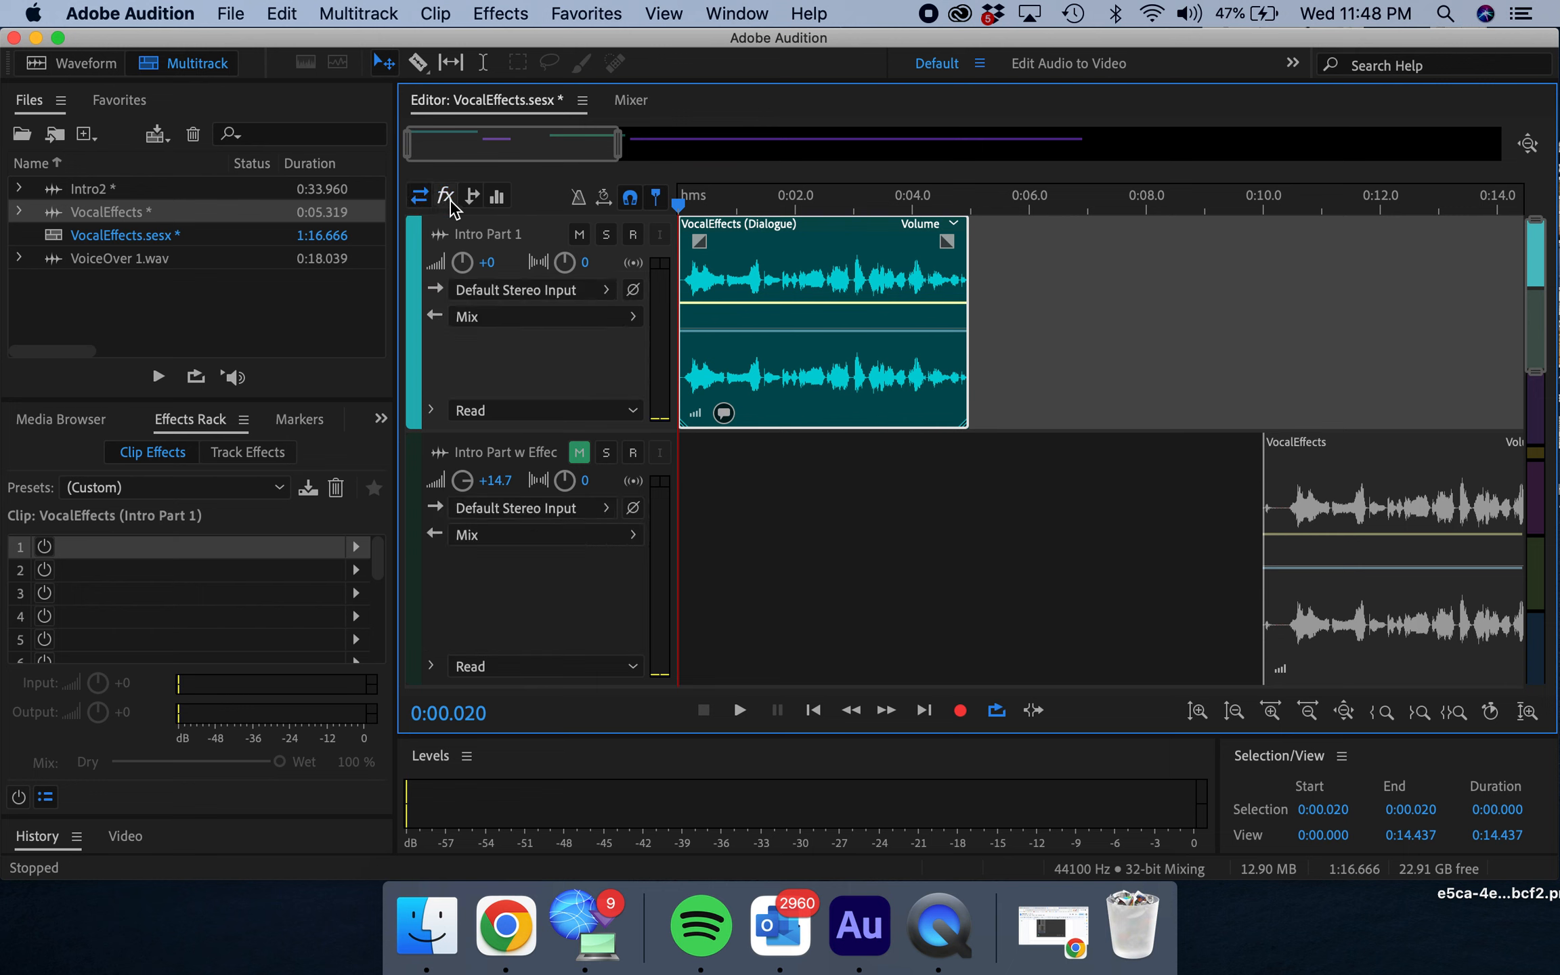
click(447, 197)
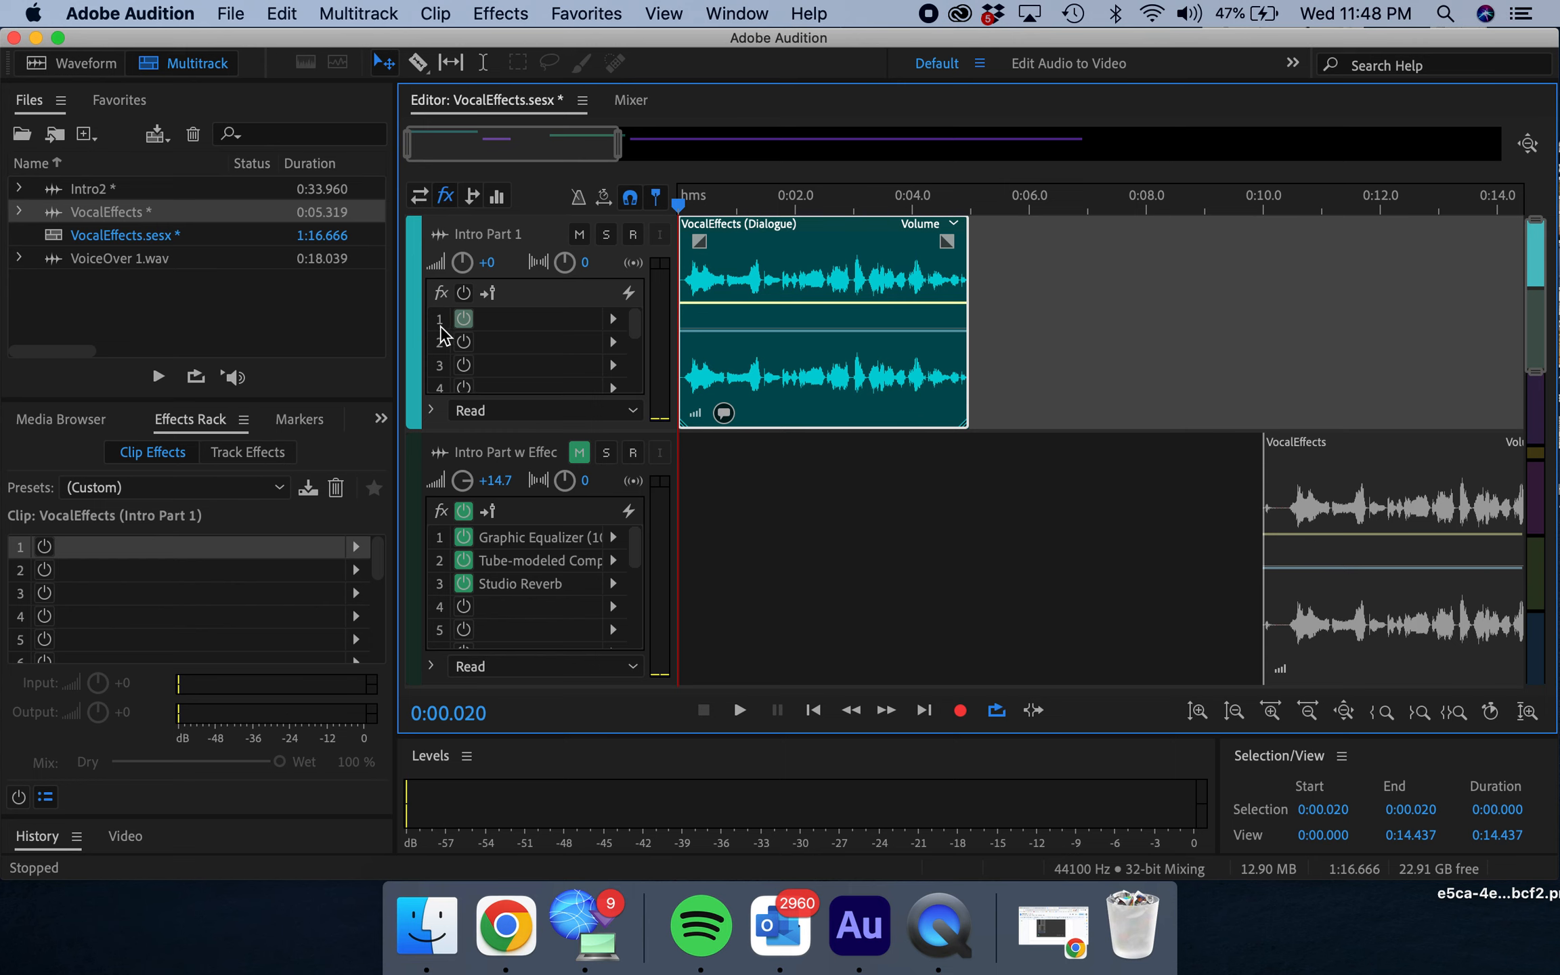
click(613, 320)
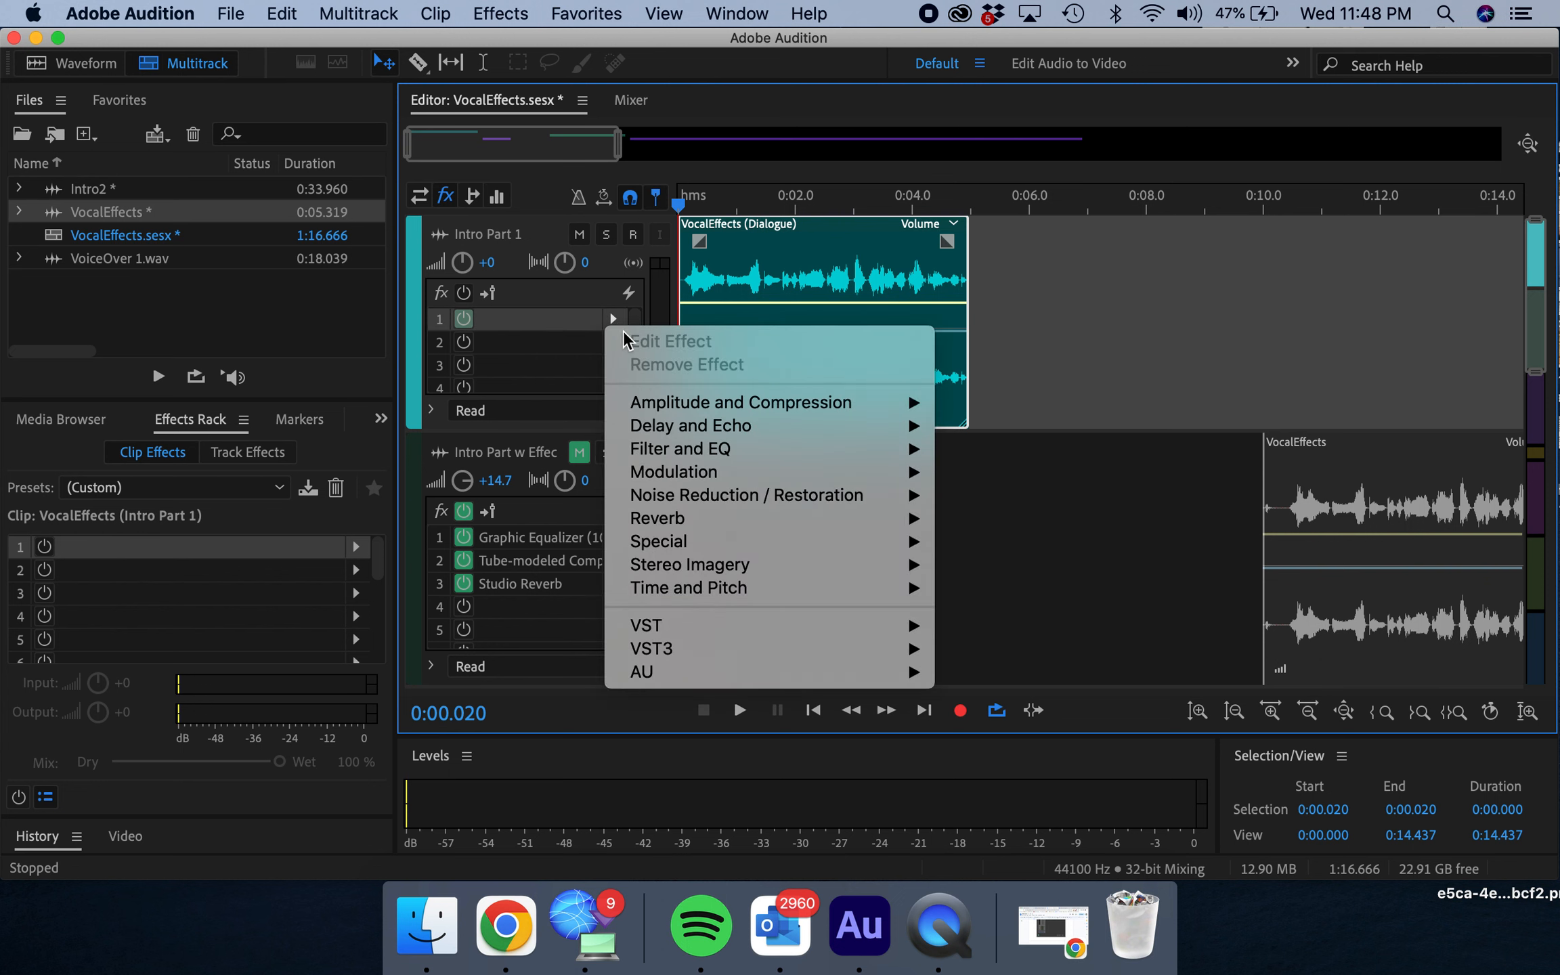
mouse_move(722, 454)
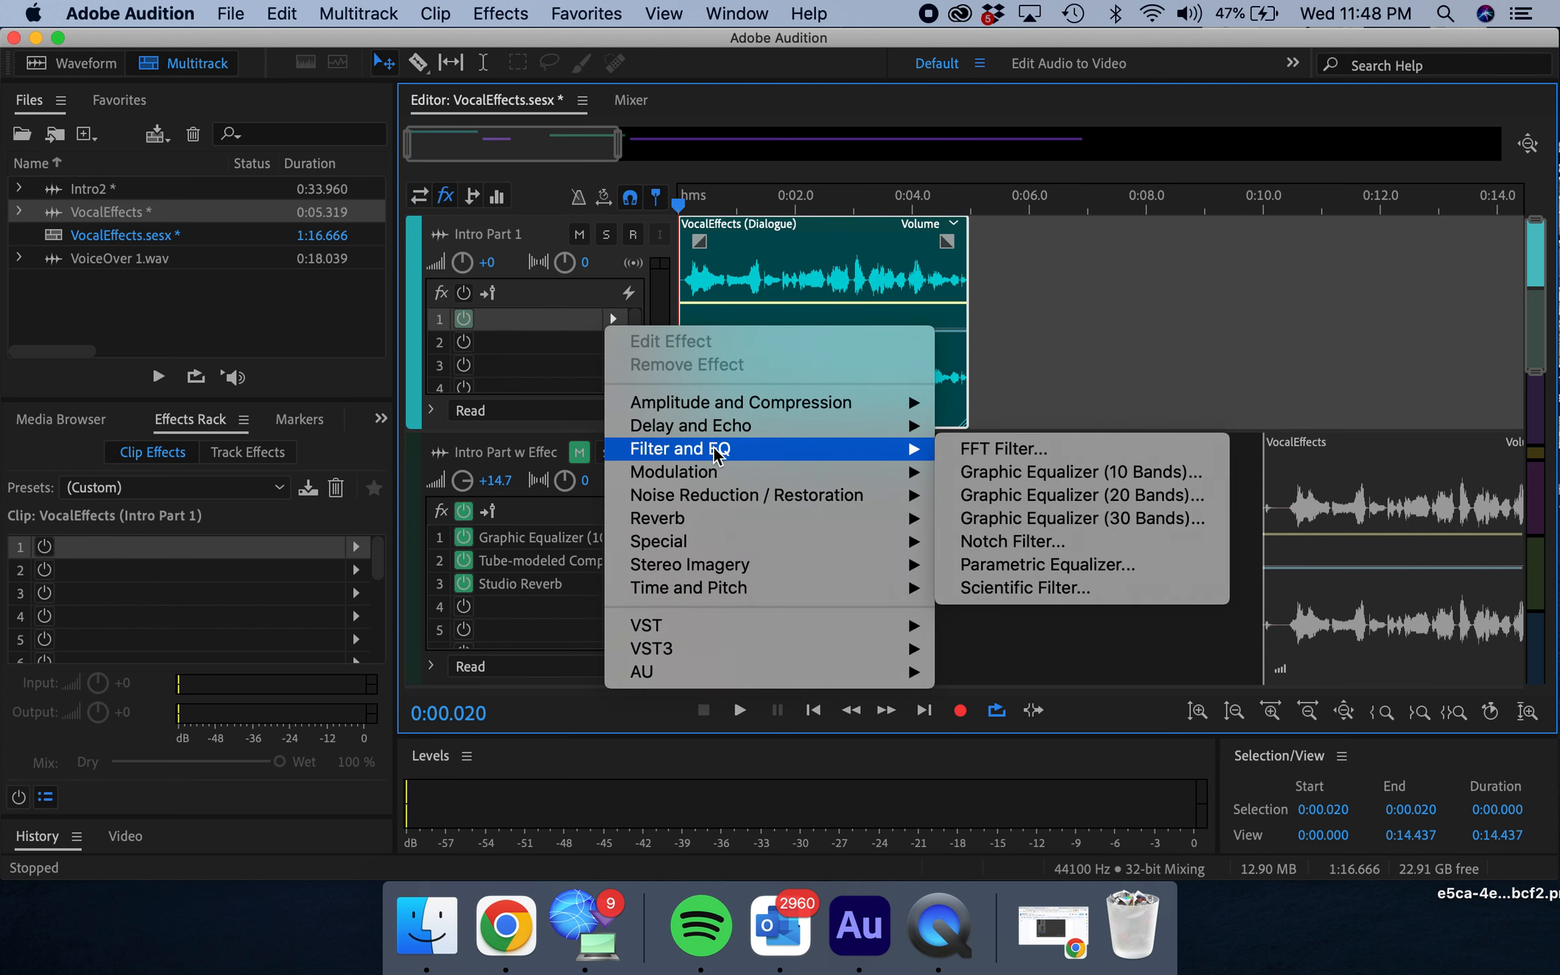
click(996, 480)
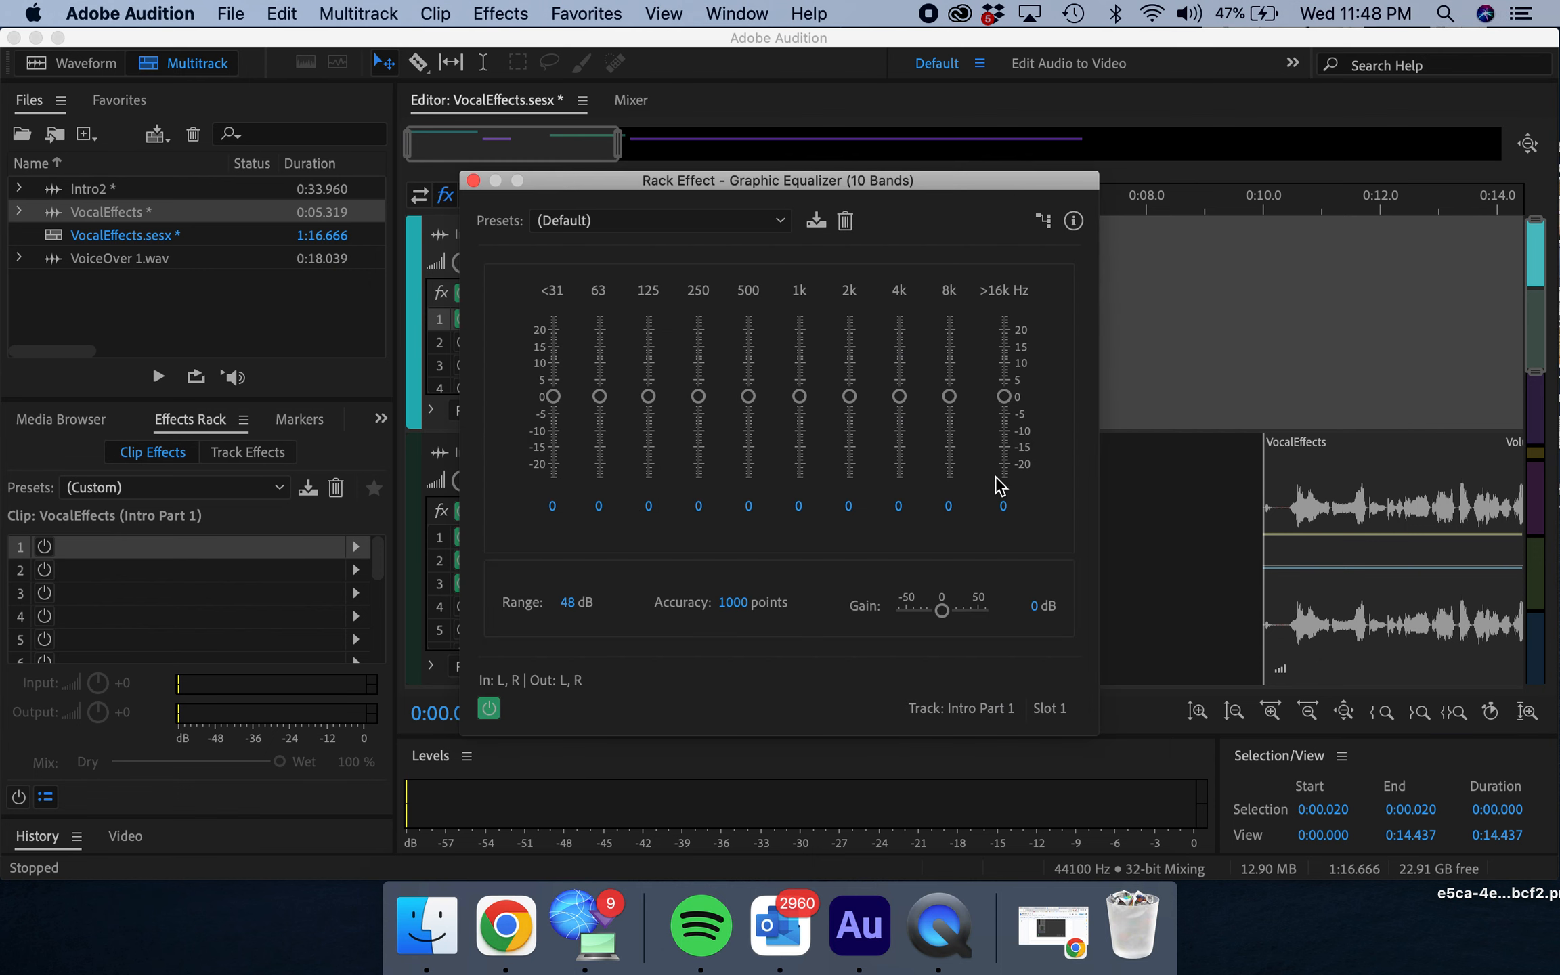
click(670, 223)
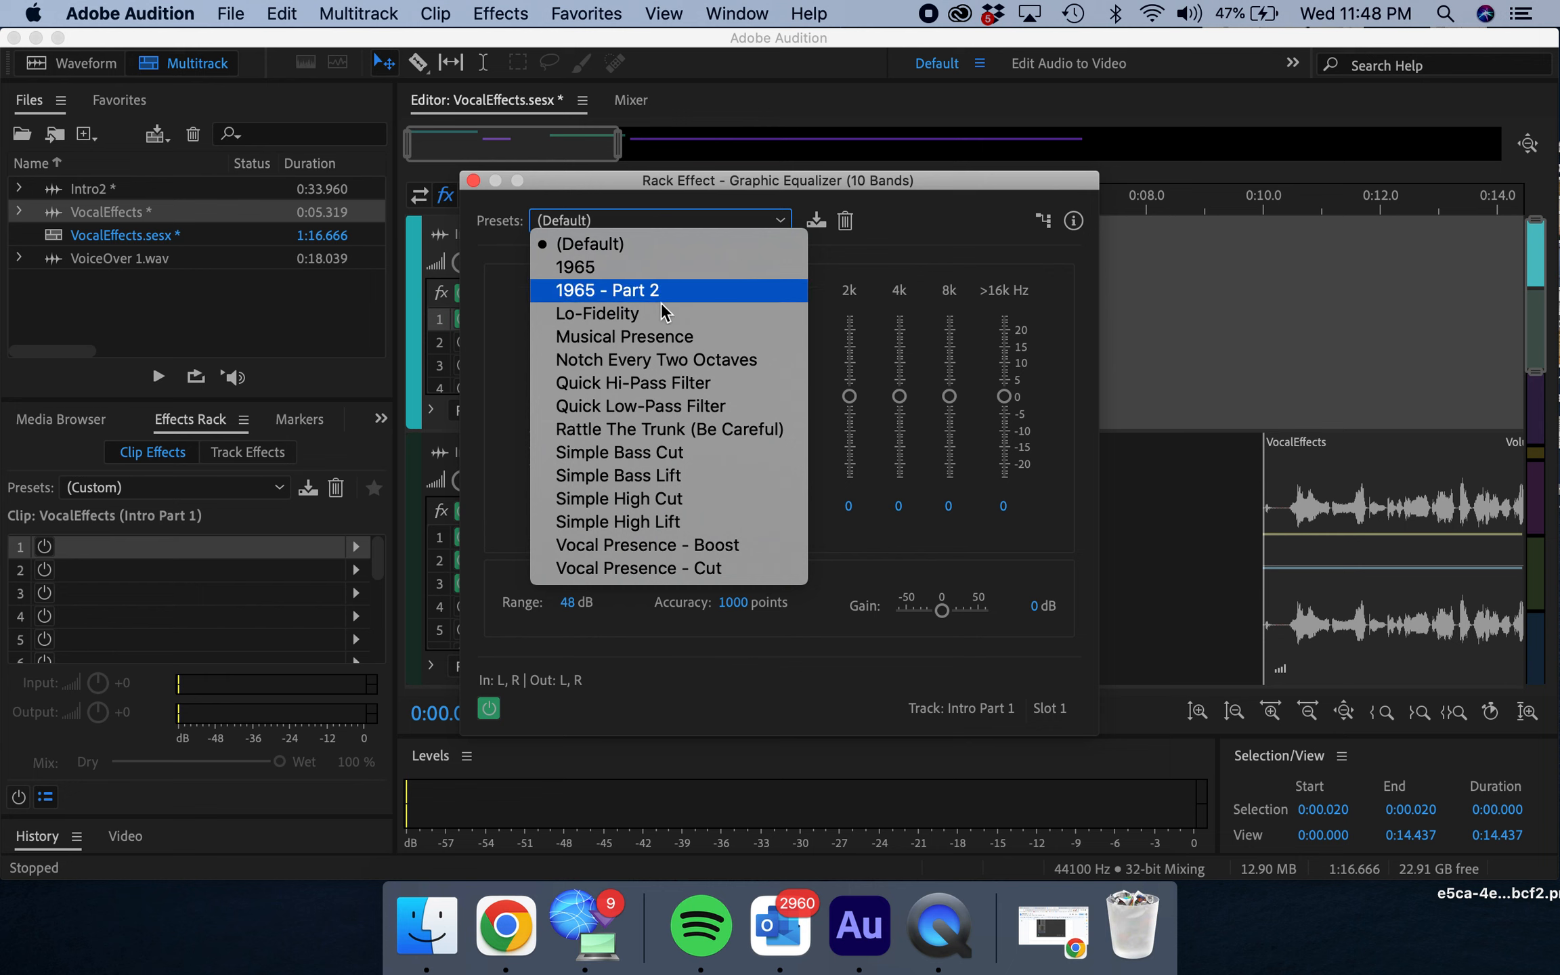
click(661, 546)
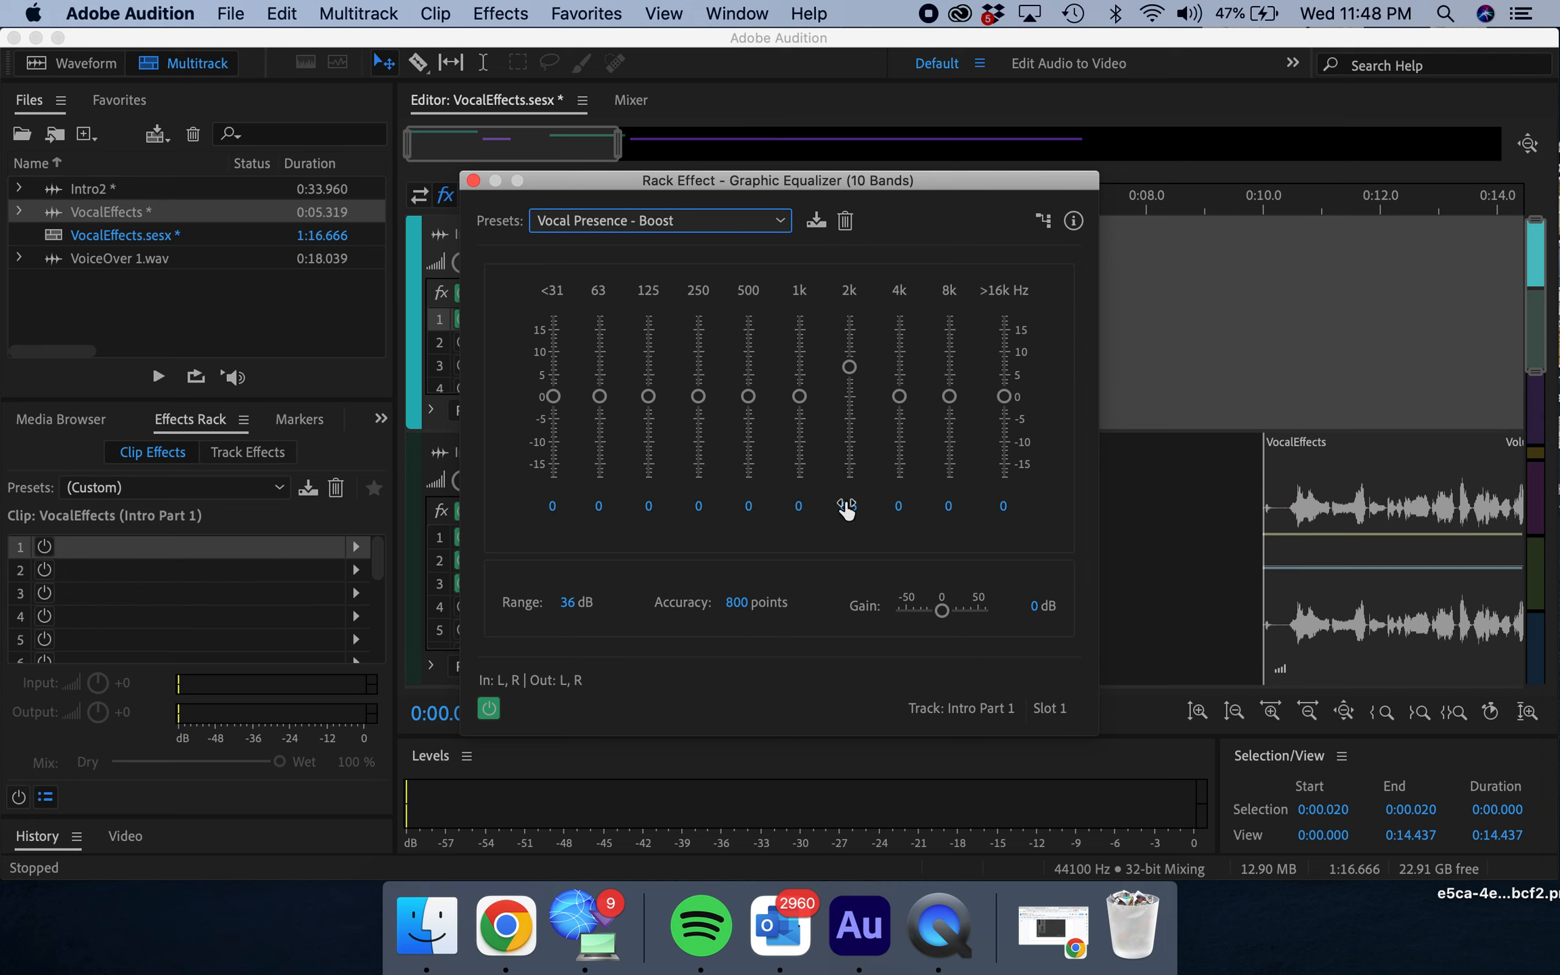
Set the equalizer's <31, 125, 250, 500 and 1k Hz bands to about 6.4, -3.5, -5.5, -4.1 and -0.4, and fine-tune the 63 Hz band.
drag(553, 398, 695, 419)
drag(746, 395, 799, 398)
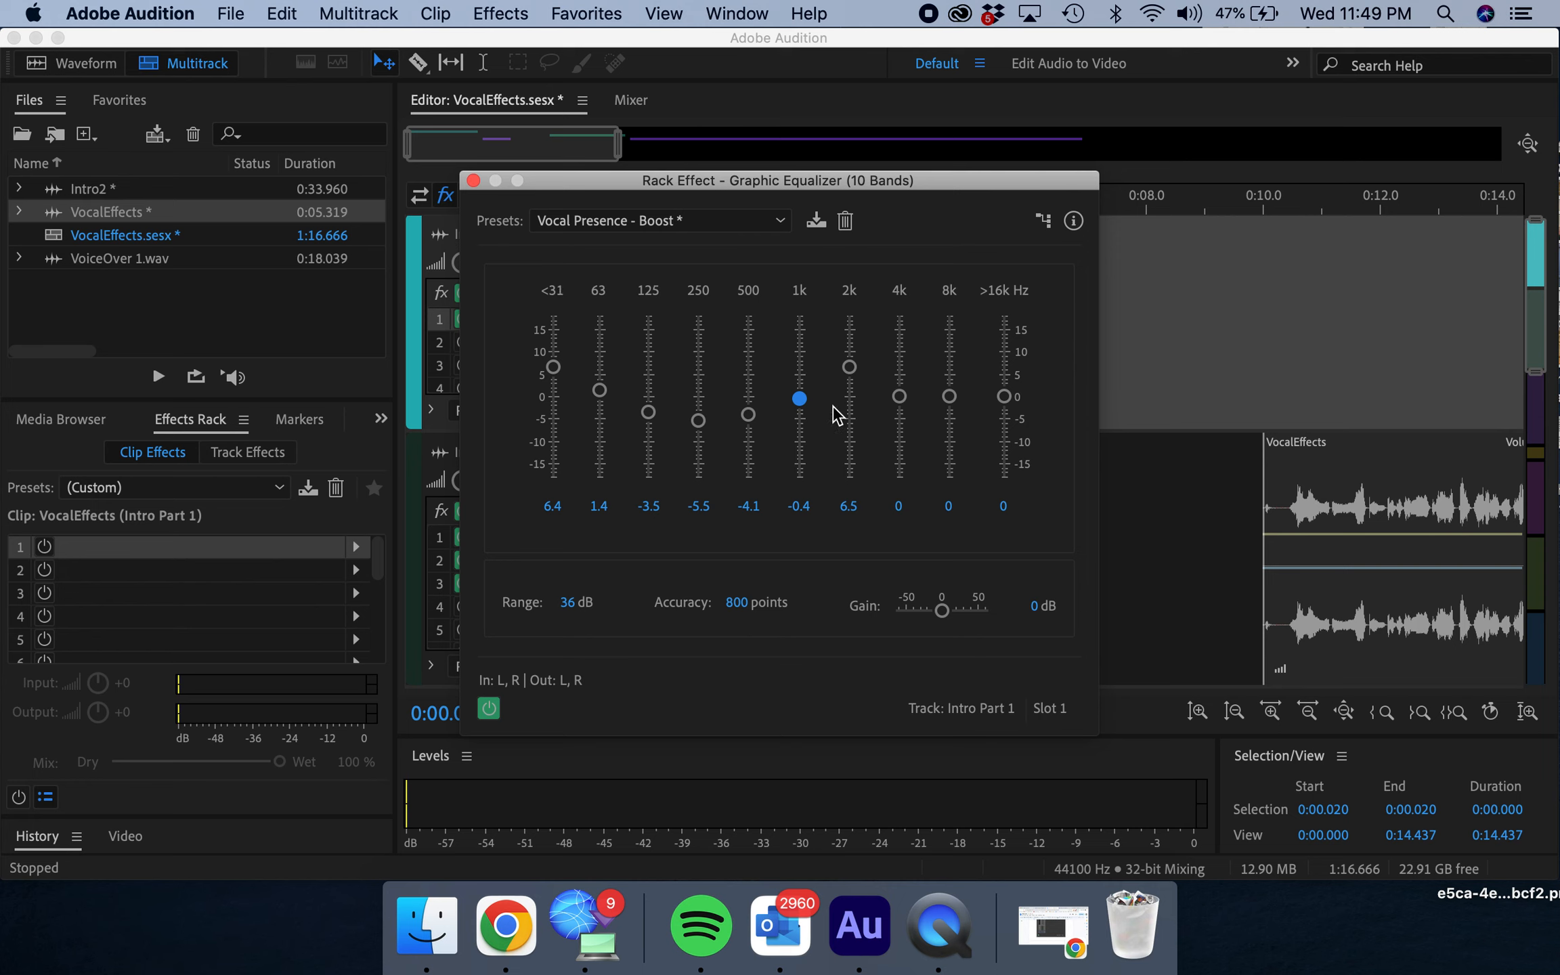
click(600, 391)
drag(600, 392, 599, 396)
click(473, 181)
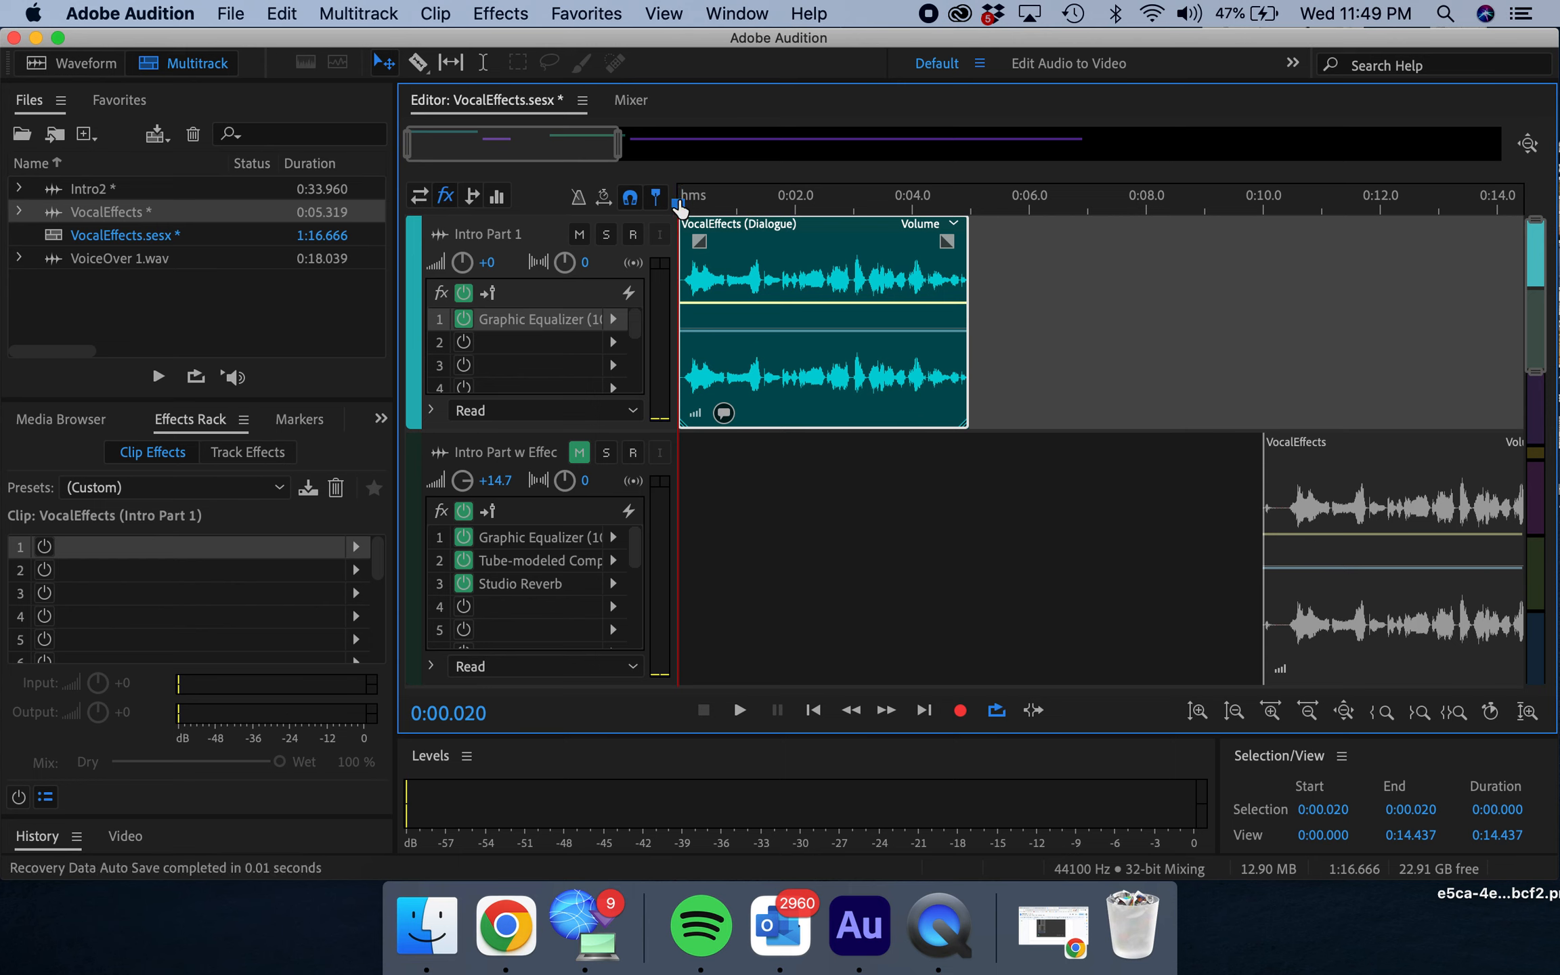
Play the equalized vocal clip through once and return the playhead to 0:00.000.
key(space)
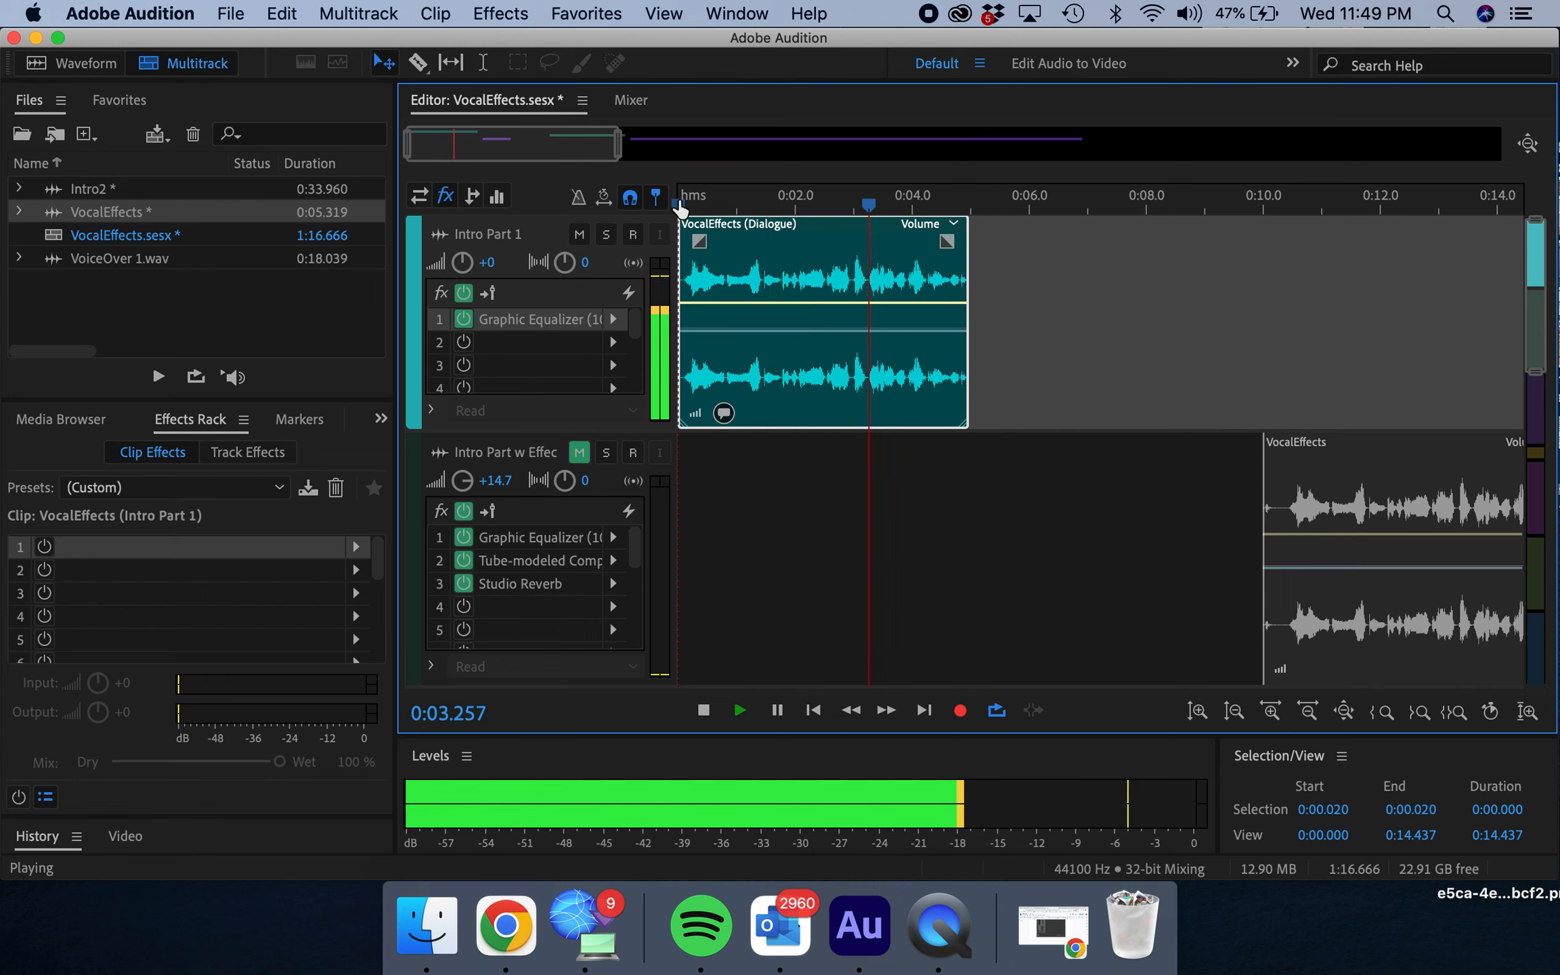
key(space)
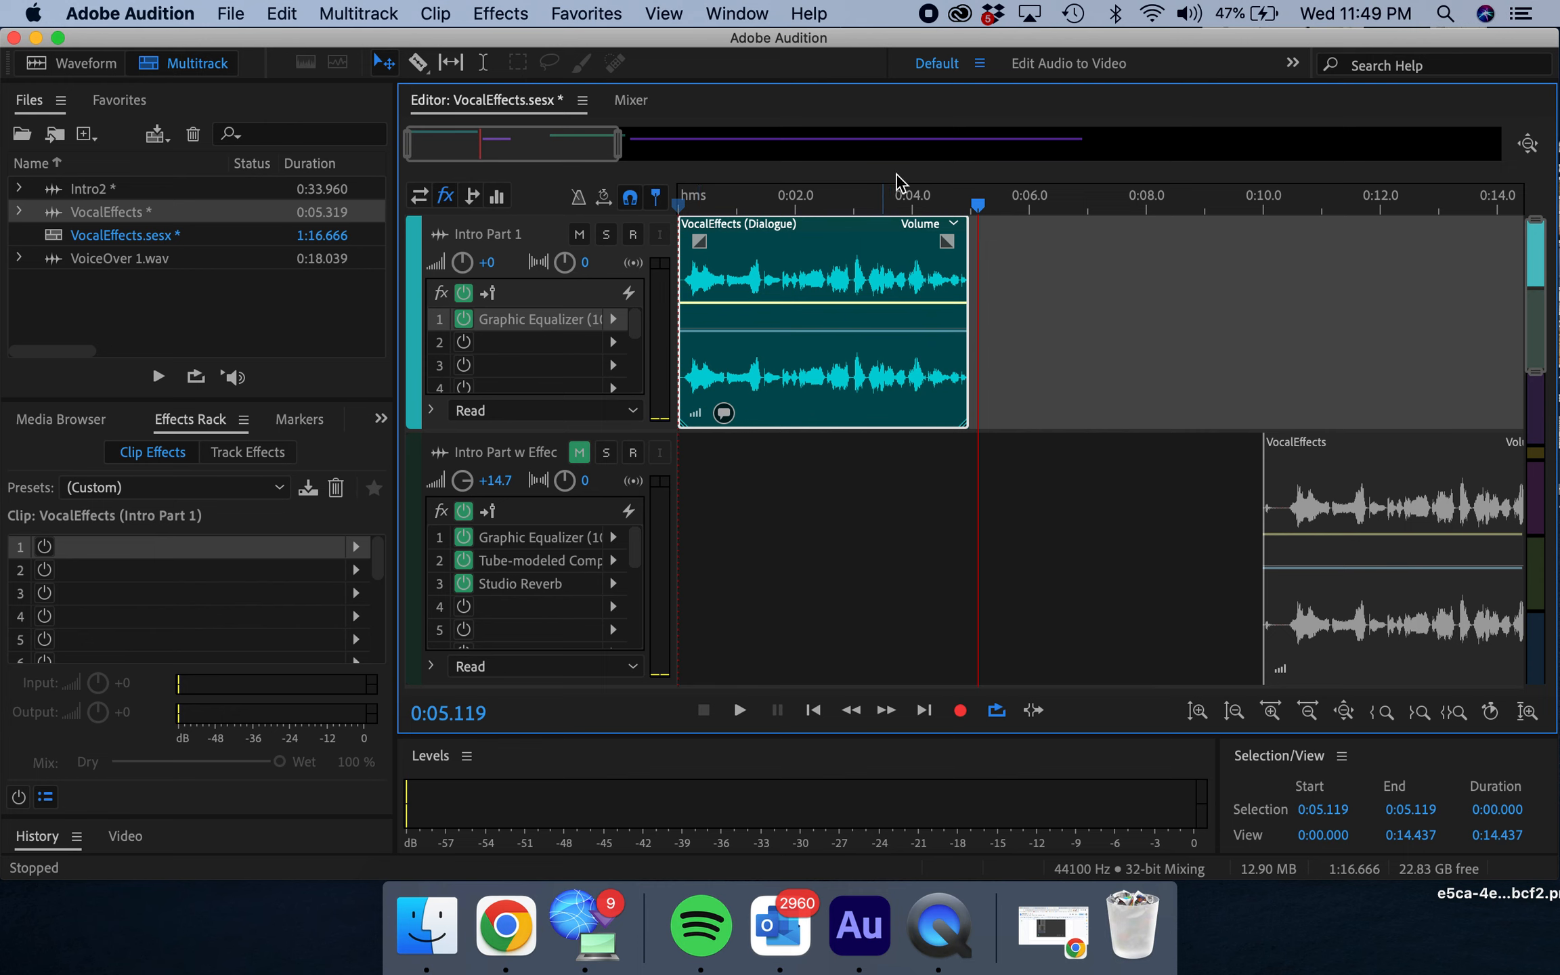
drag(973, 203, 661, 201)
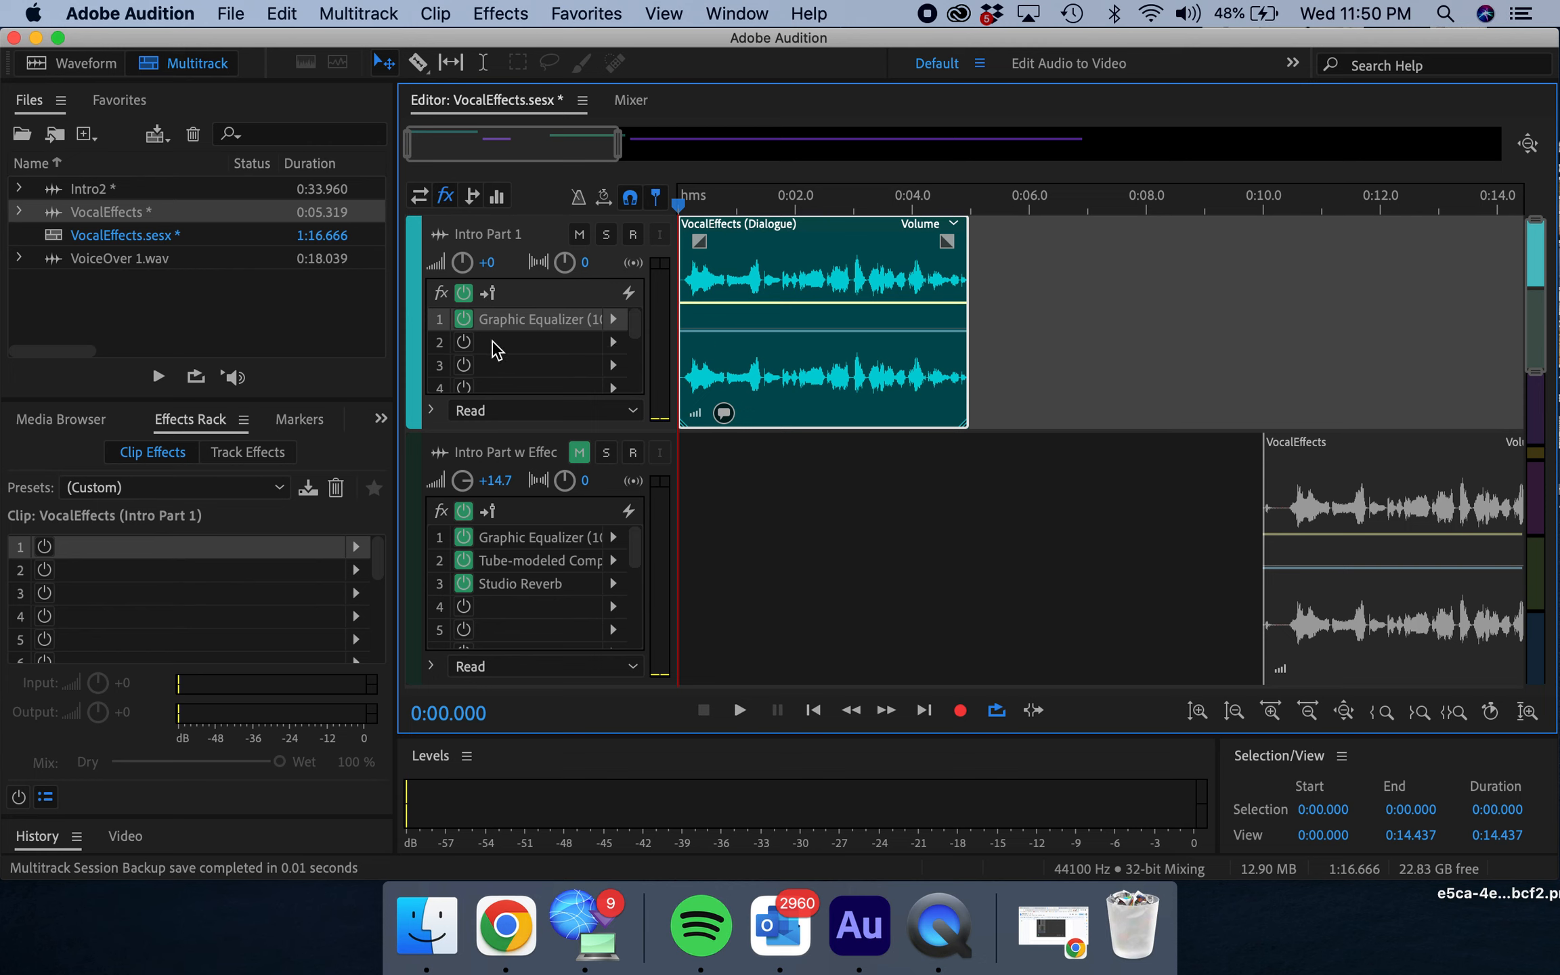
Add a Tube-modeled Compressor to the second effect slot of the Intro Part 1 track.
click(613, 342)
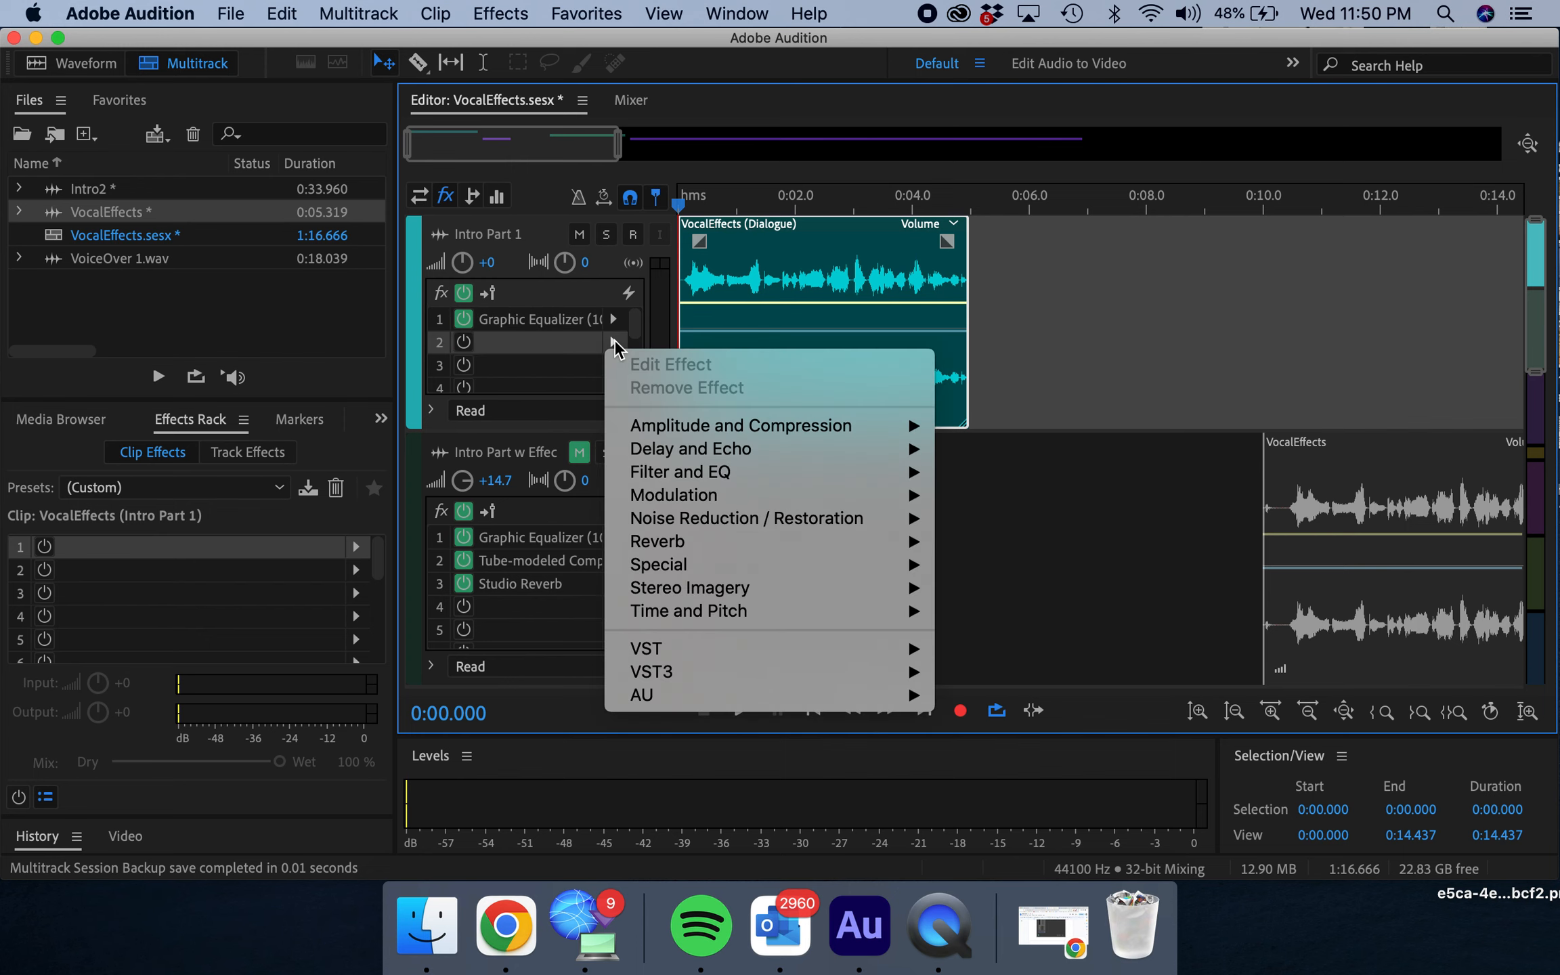
click(614, 341)
click(613, 341)
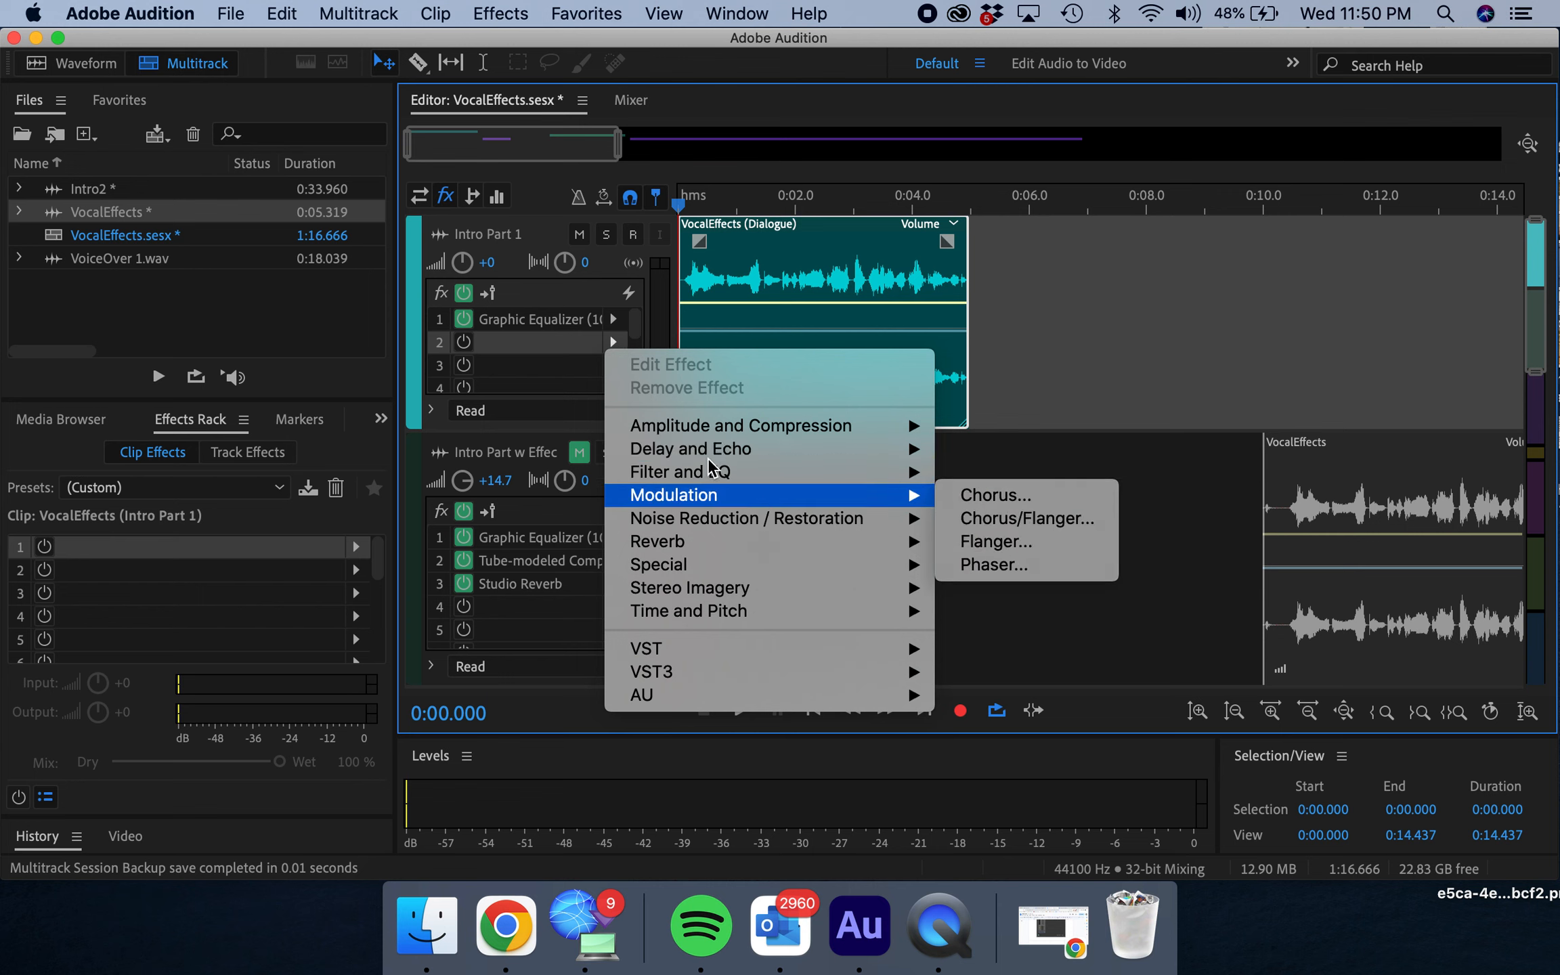
click(612, 341)
click(612, 341)
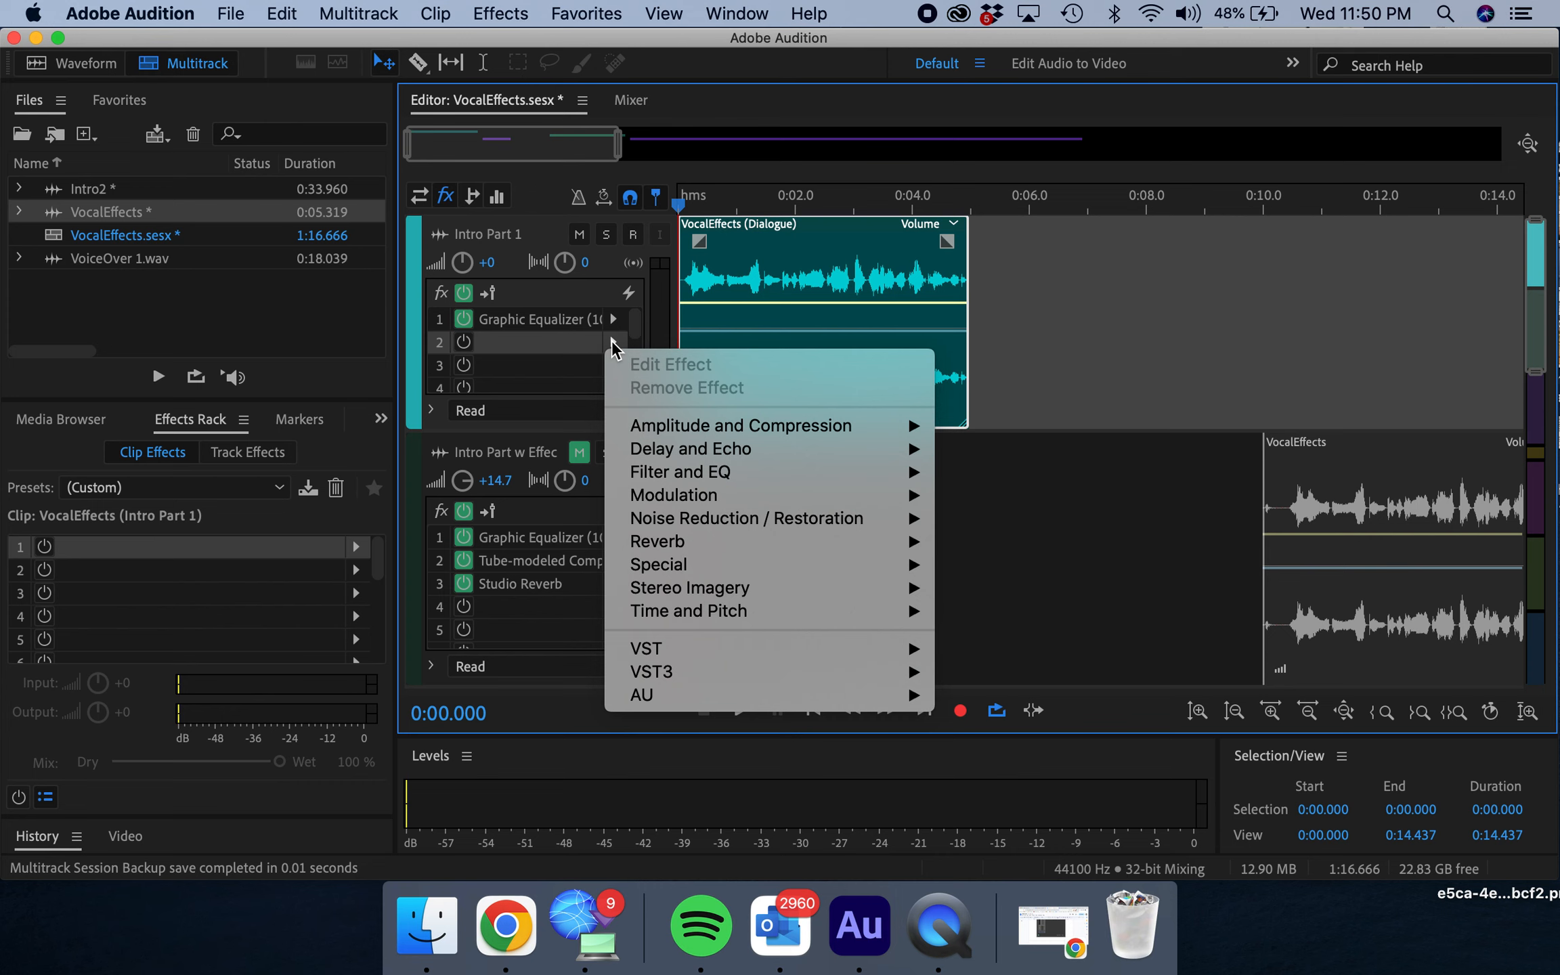
mouse_move(719, 430)
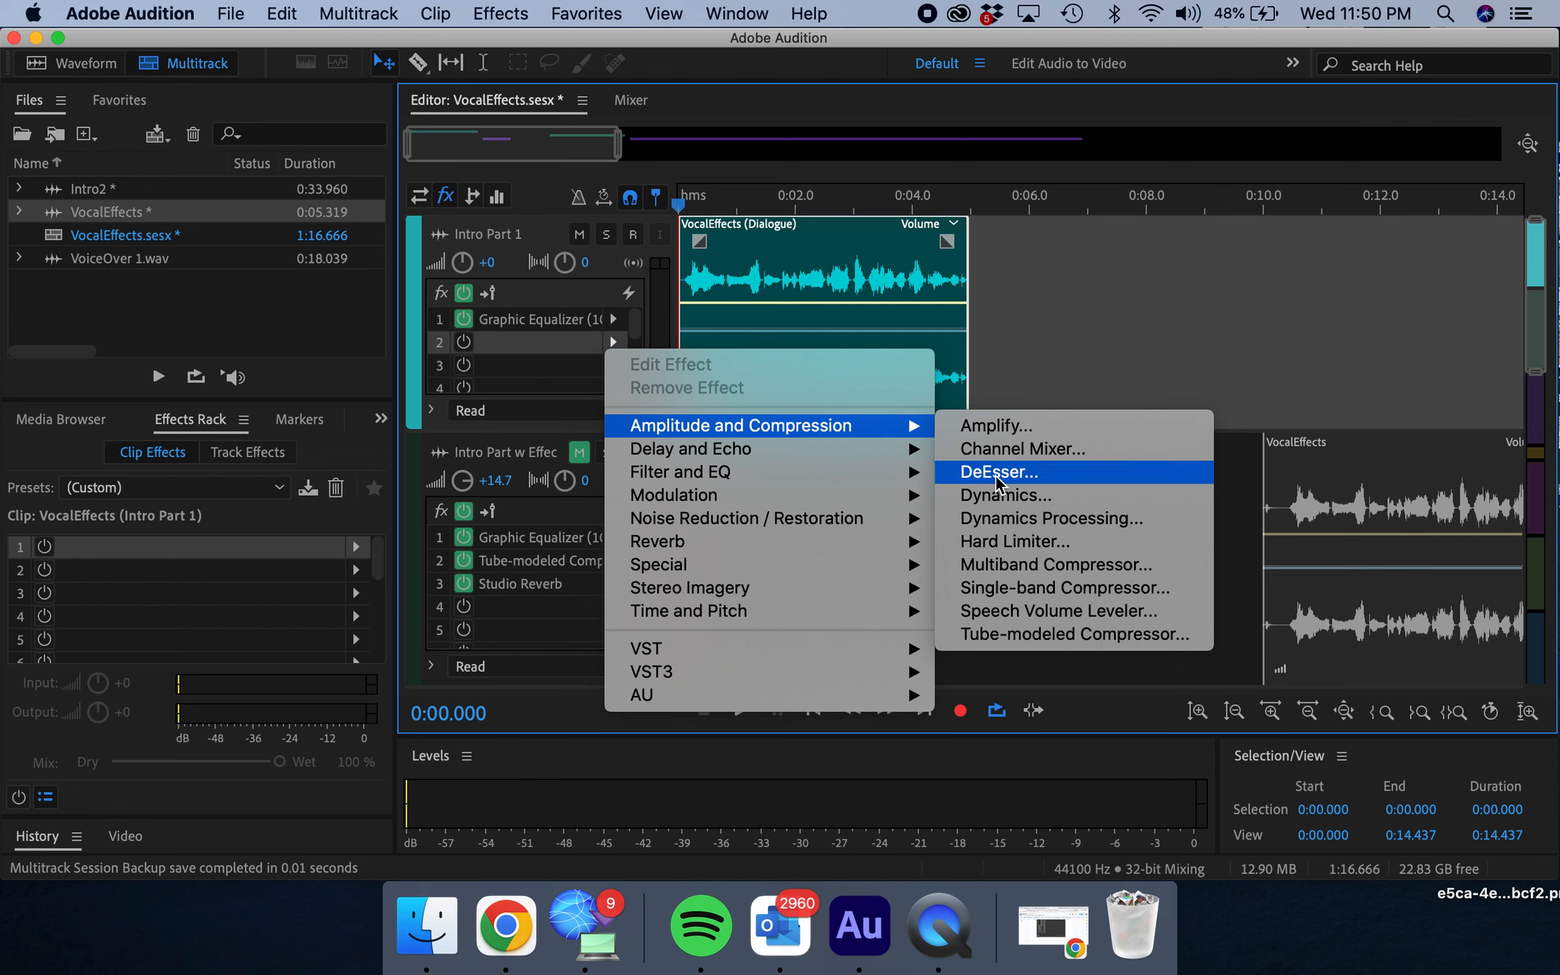
click(1030, 638)
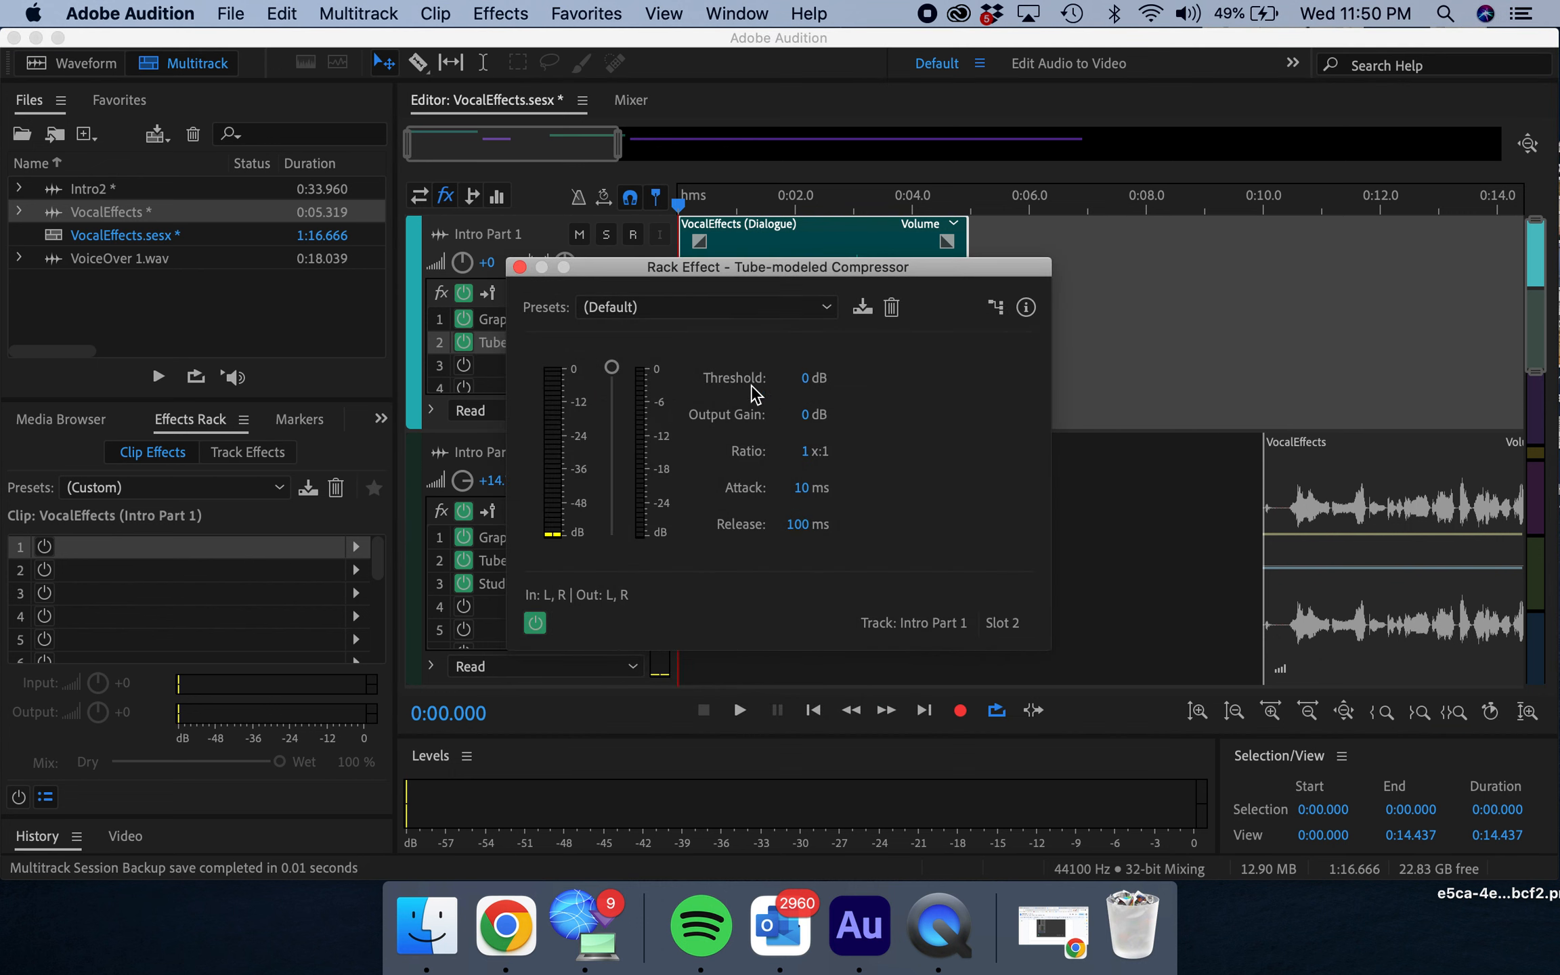
Apply the Voice Over preset to the Tube-modeled Compressor.
click(716, 308)
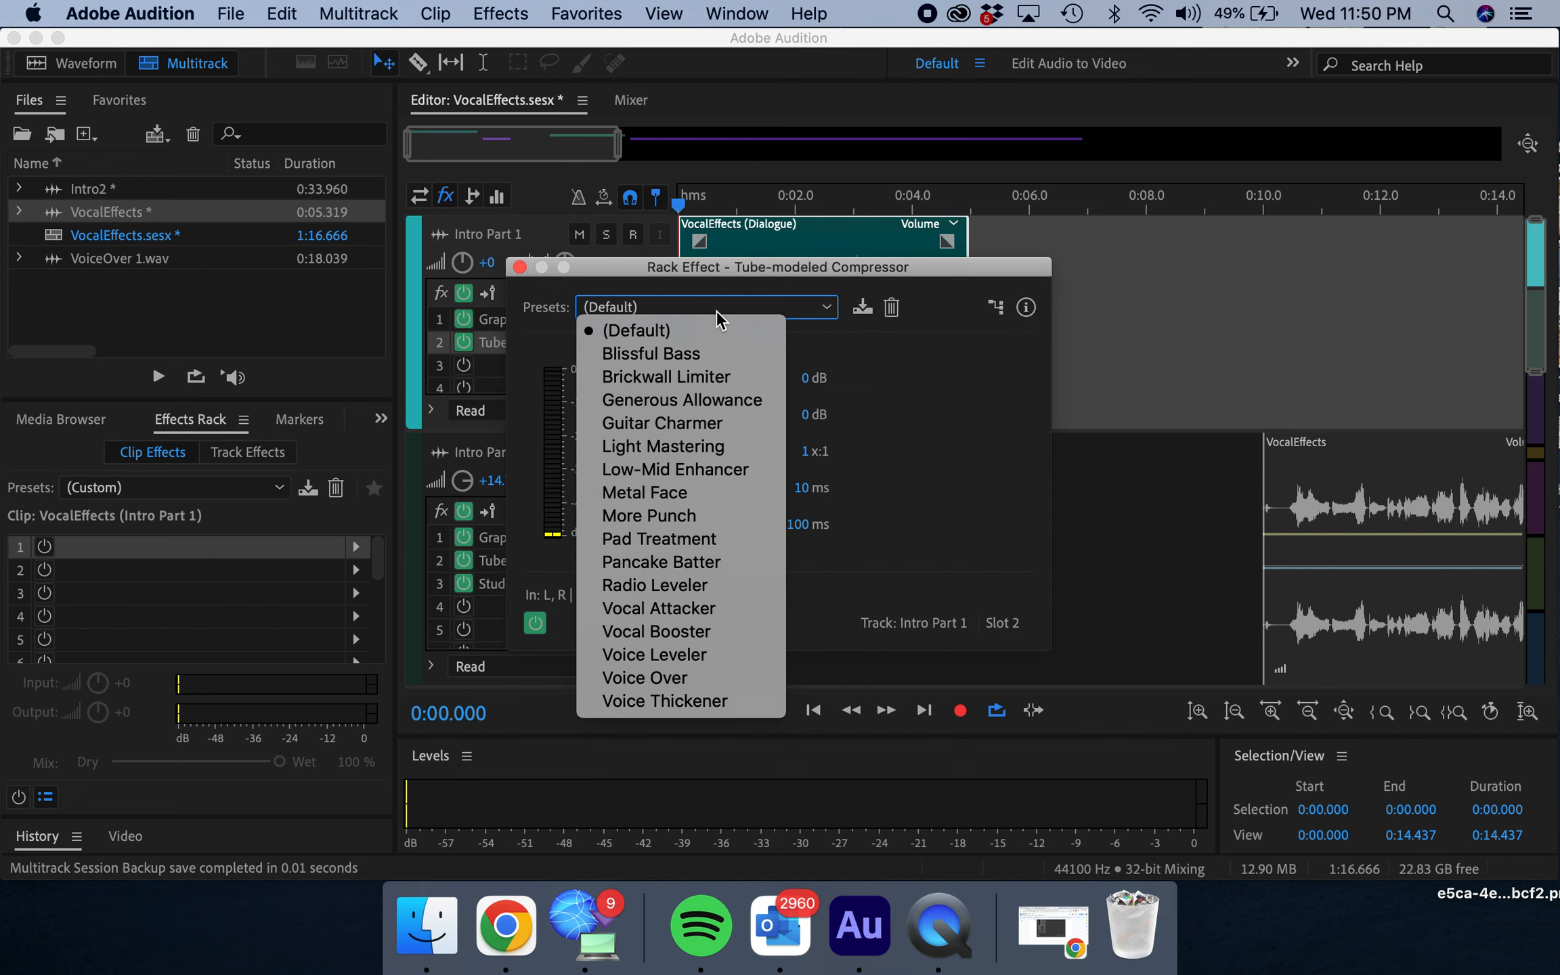
click(717, 309)
click(717, 309)
click(688, 678)
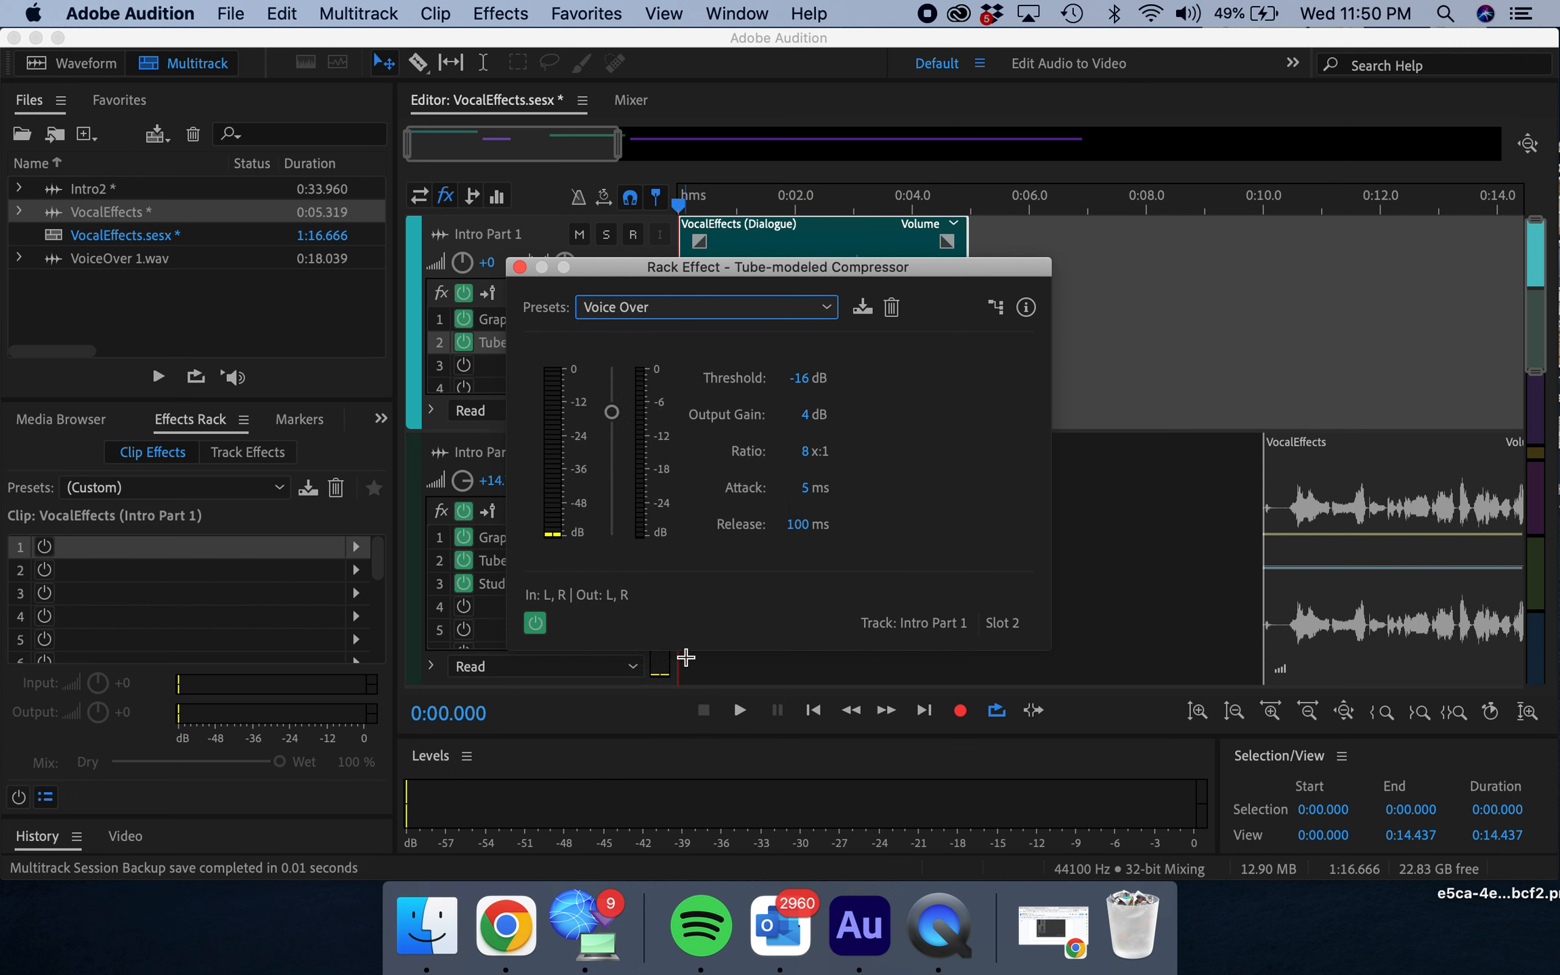
Move the compressor window clear of the vocal clip and play the clip from the start to hear the compression.
drag(845, 271, 1379, 203)
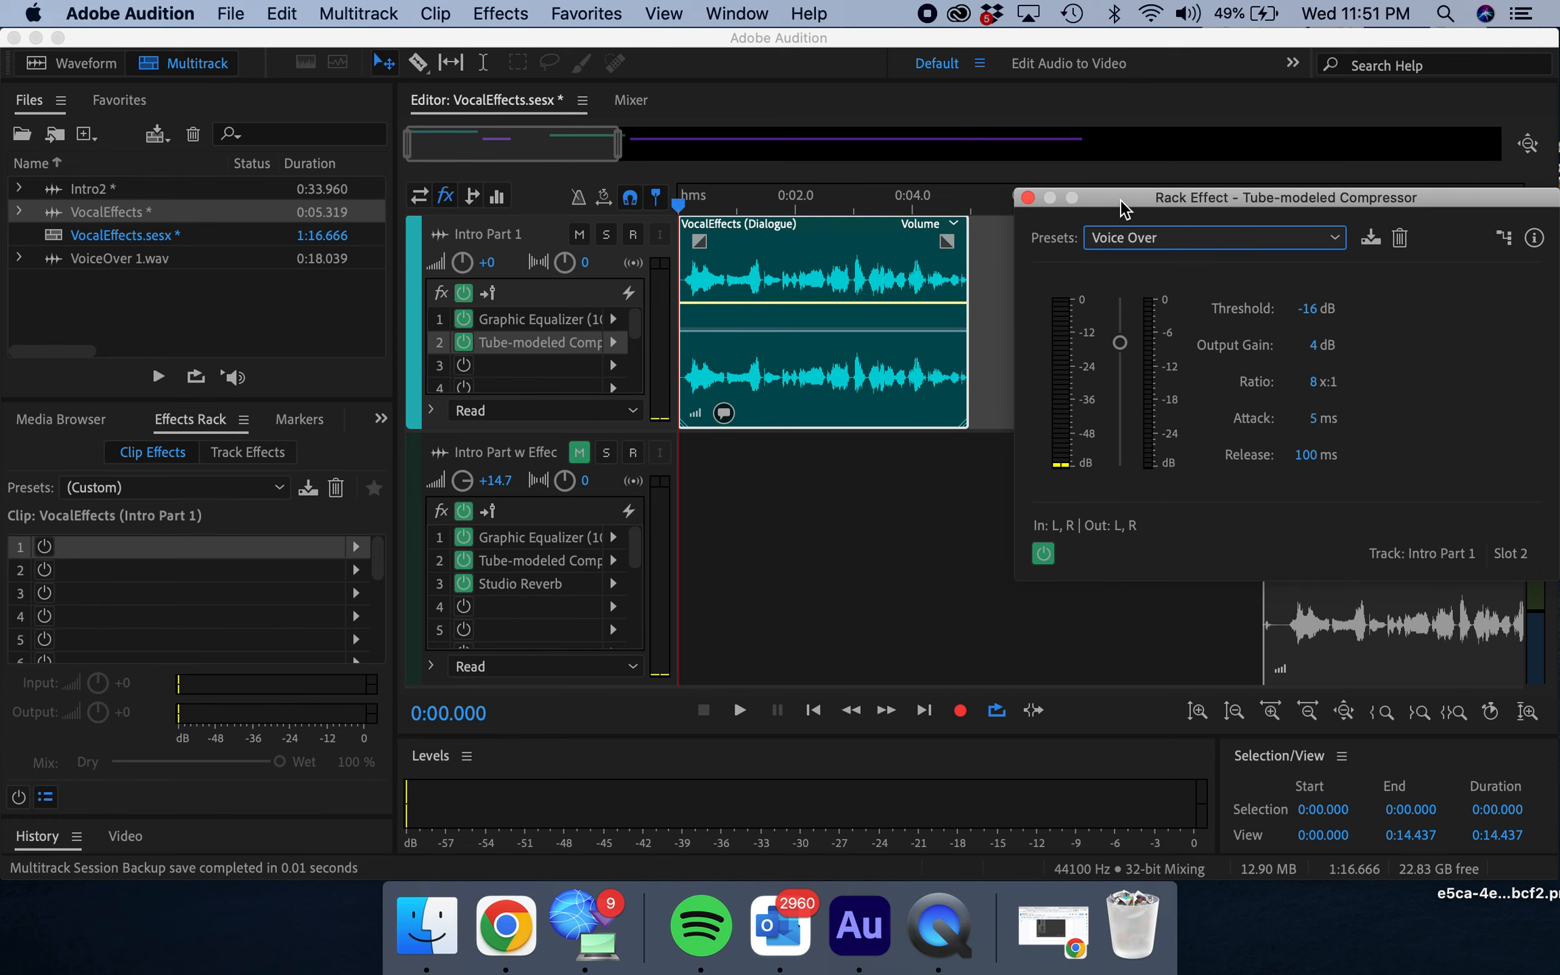
drag(1121, 203, 1107, 193)
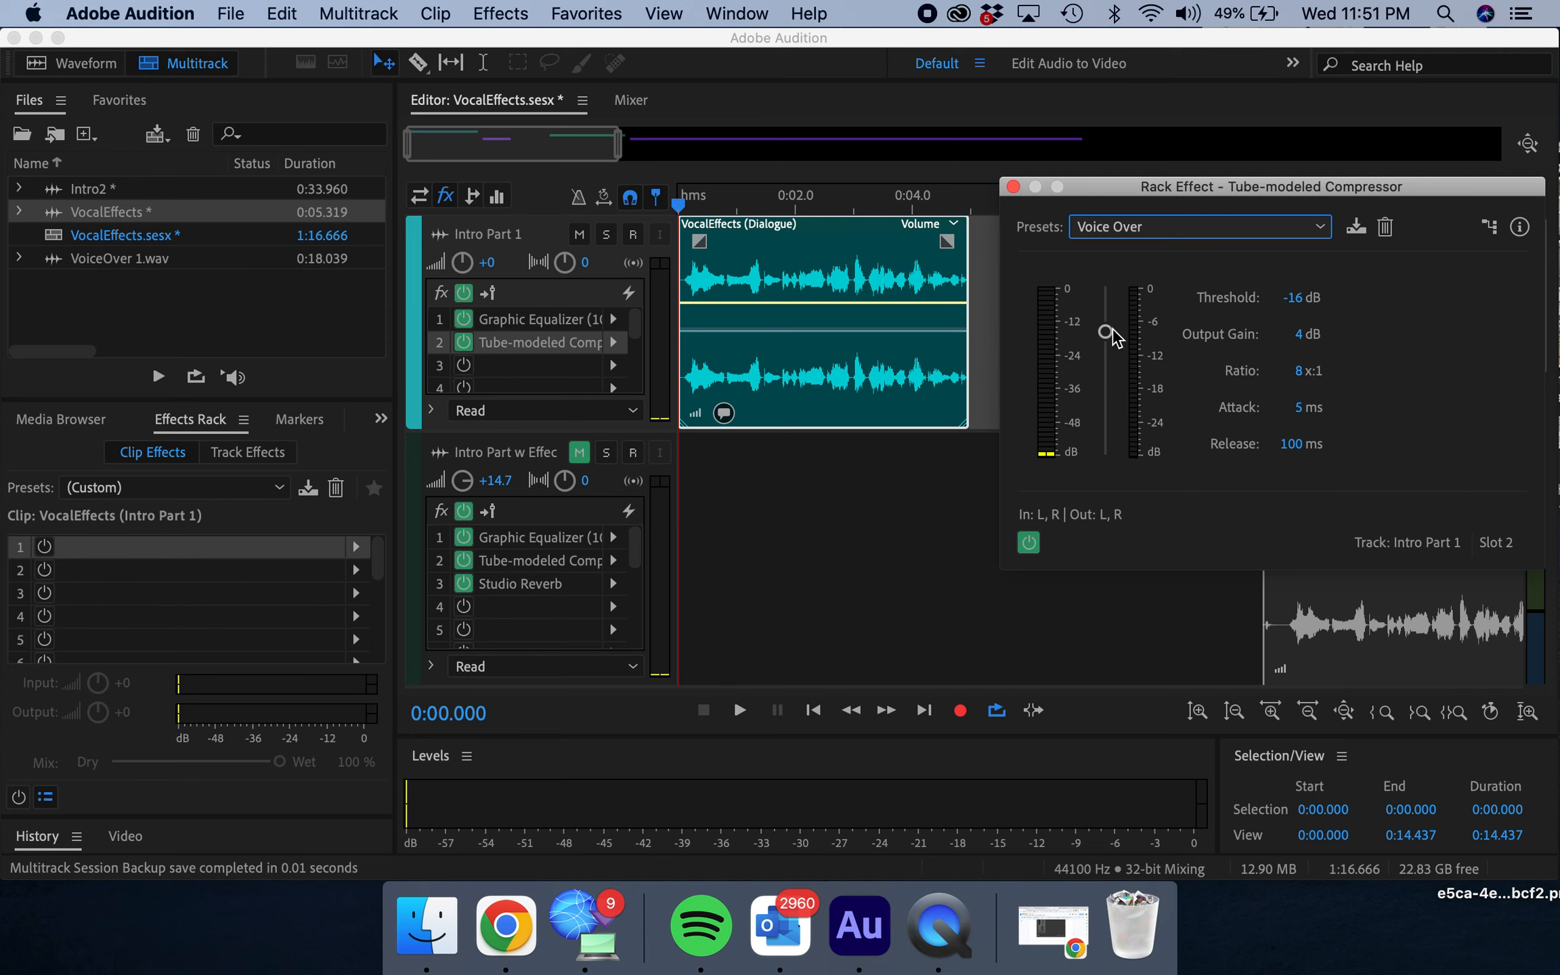
mouse_move(1105, 332)
mouse_down()
mouse_move(1106, 369)
mouse_move(1105, 333)
mouse_up()
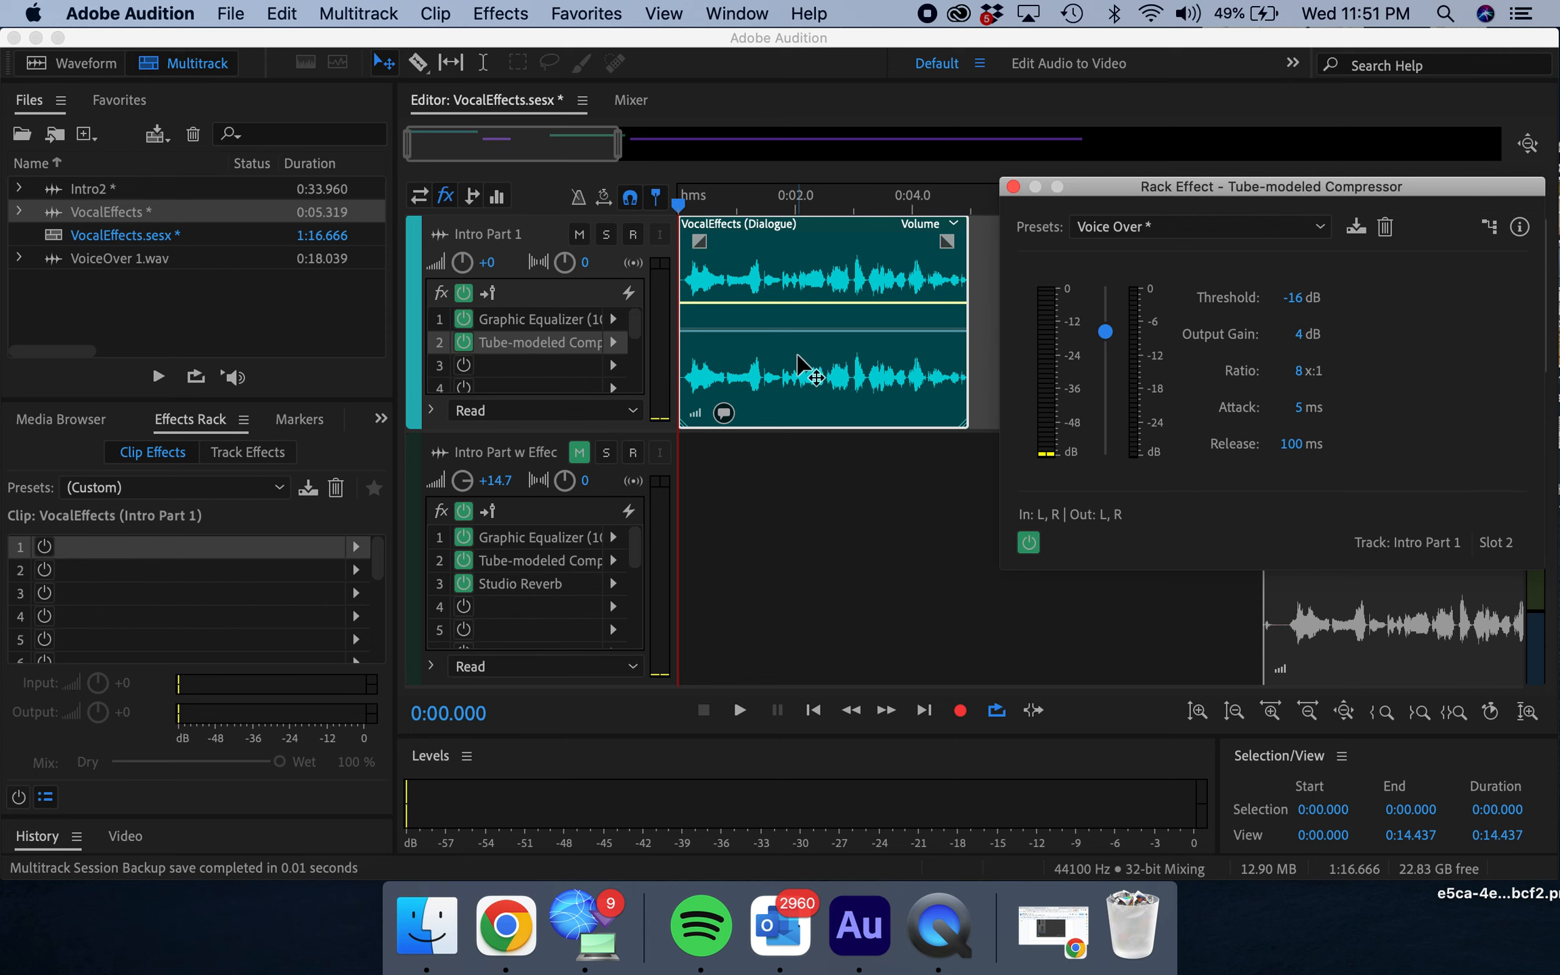
click(679, 202)
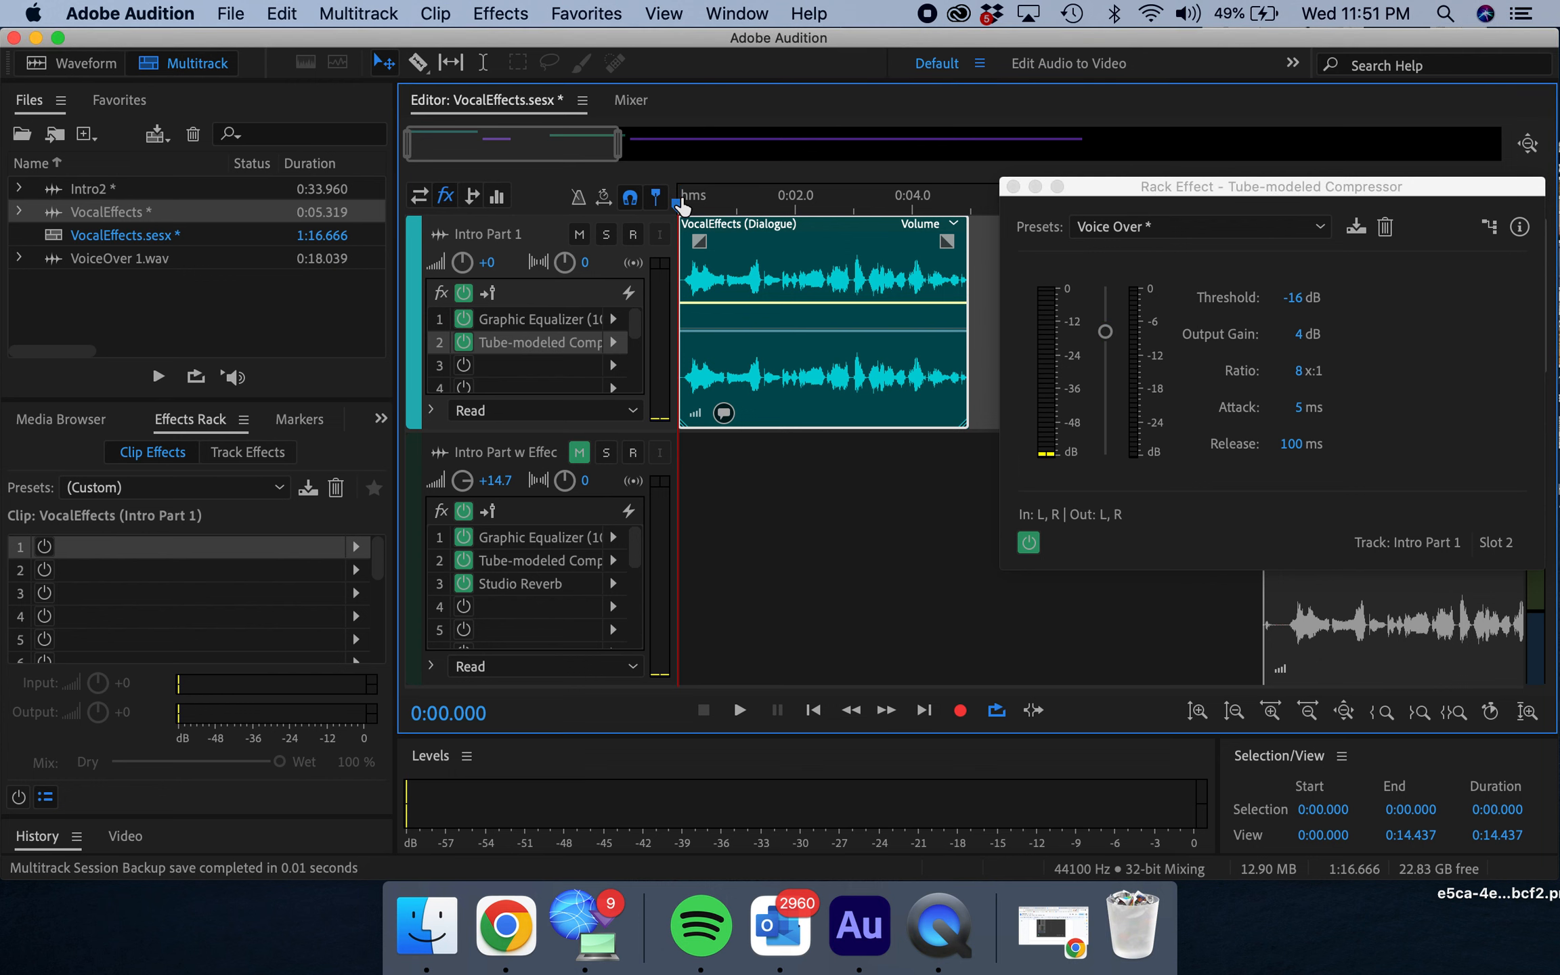
key(space)
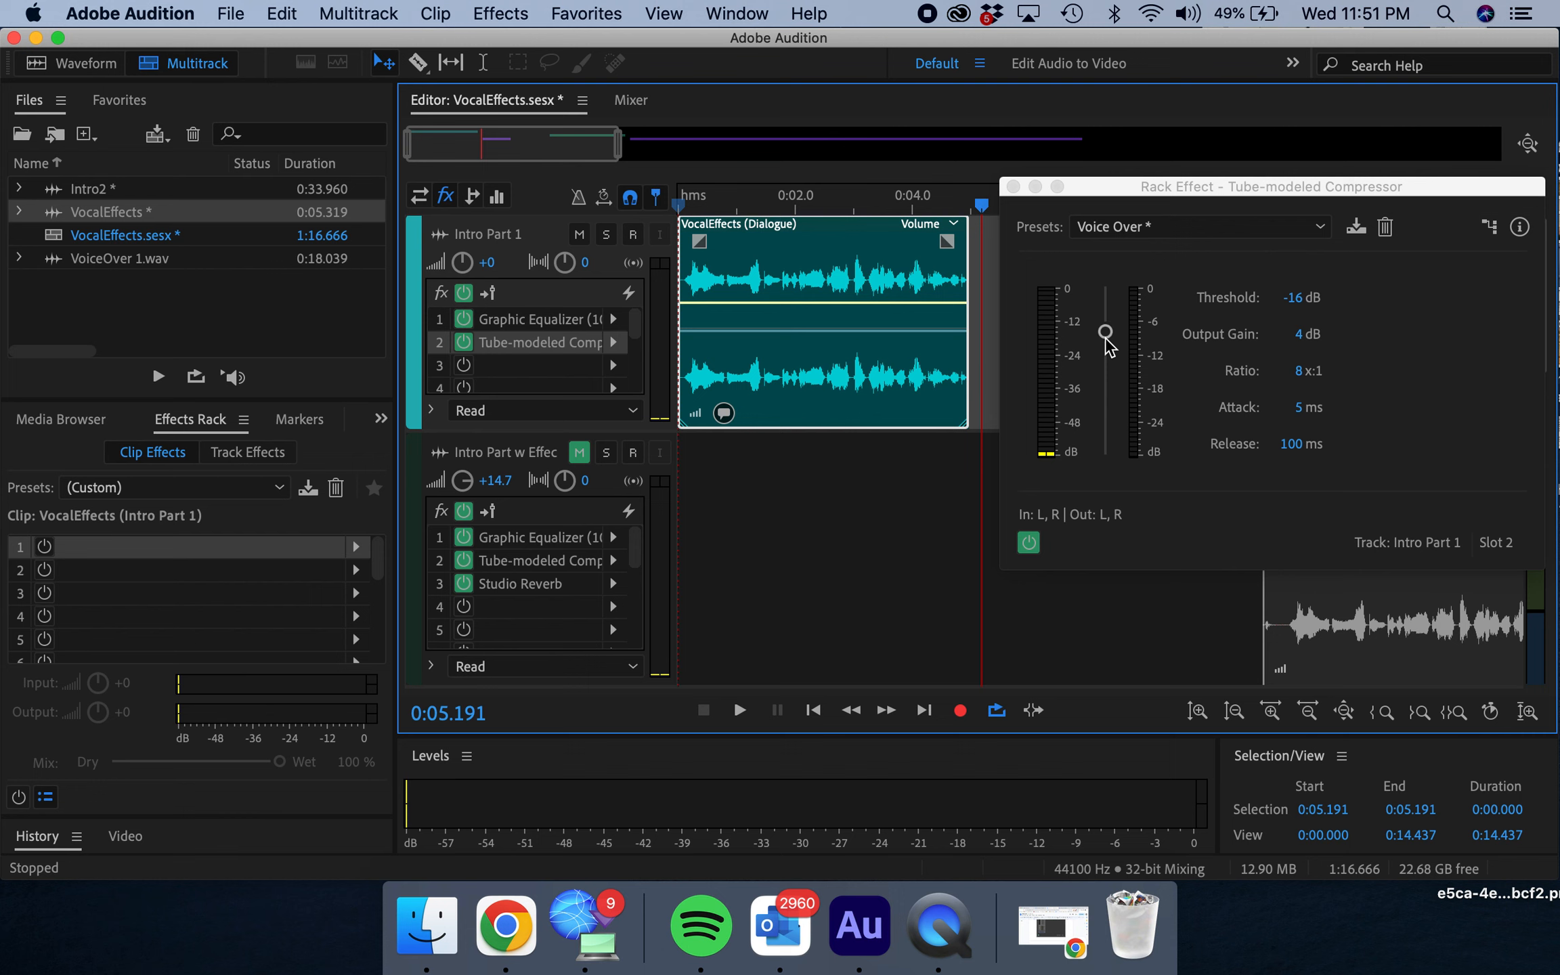
Set the compressor's threshold to -13 dB, audition the vocal clip from its beginning, and close the effect settings.
drag(1105, 338, 1106, 330)
click(687, 192)
key(space)
key(space)
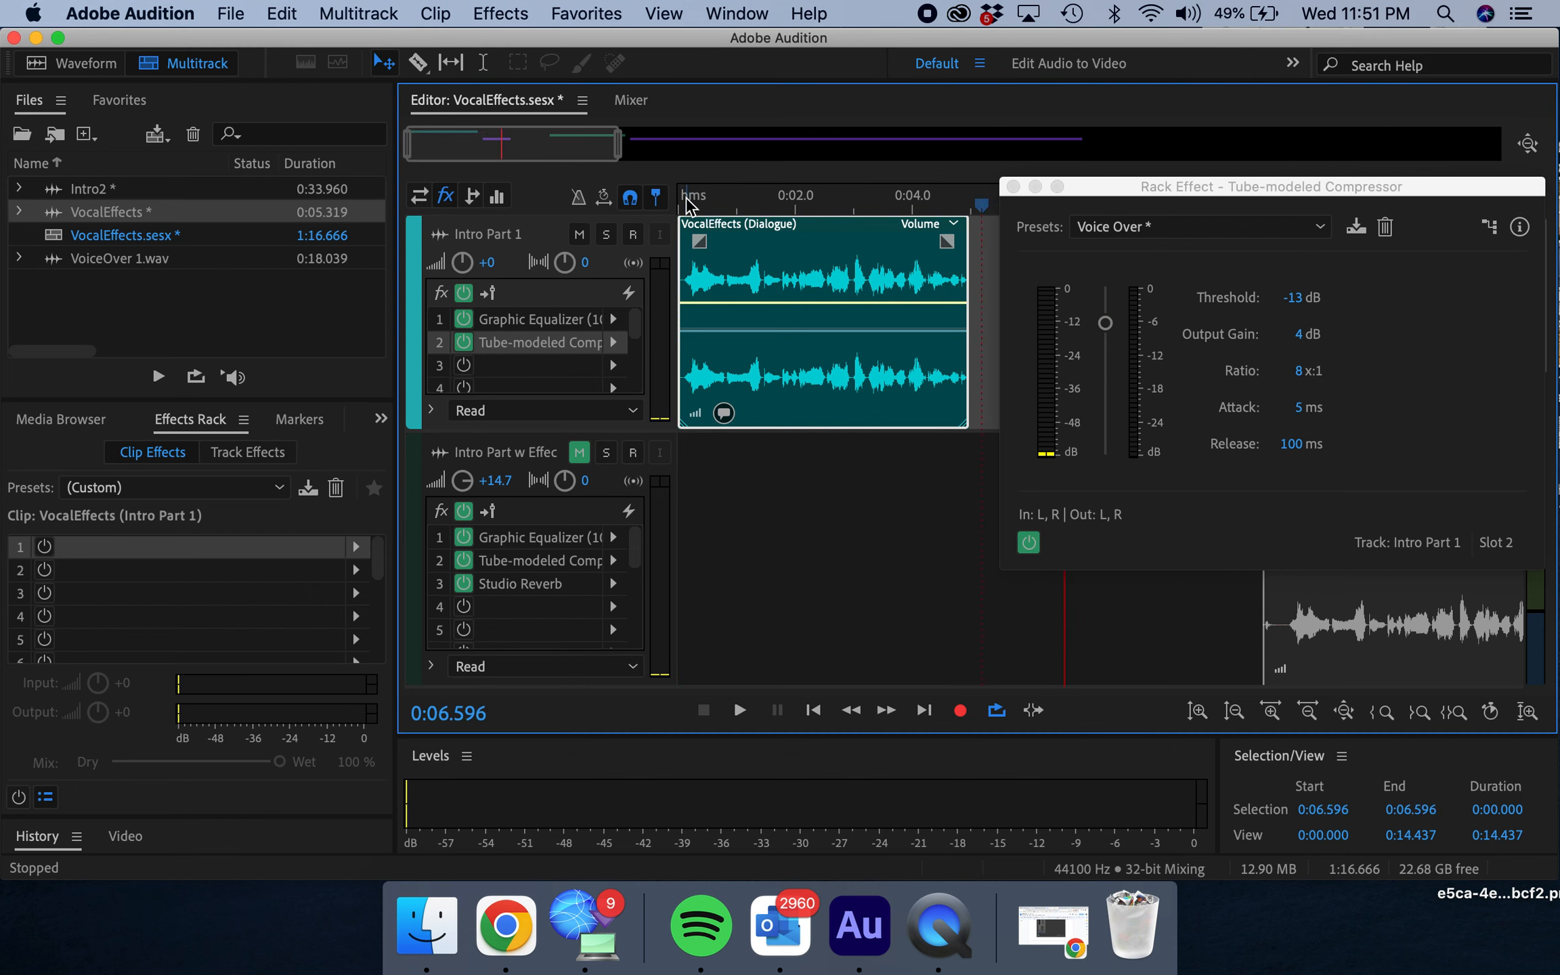
click(686, 204)
key(space)
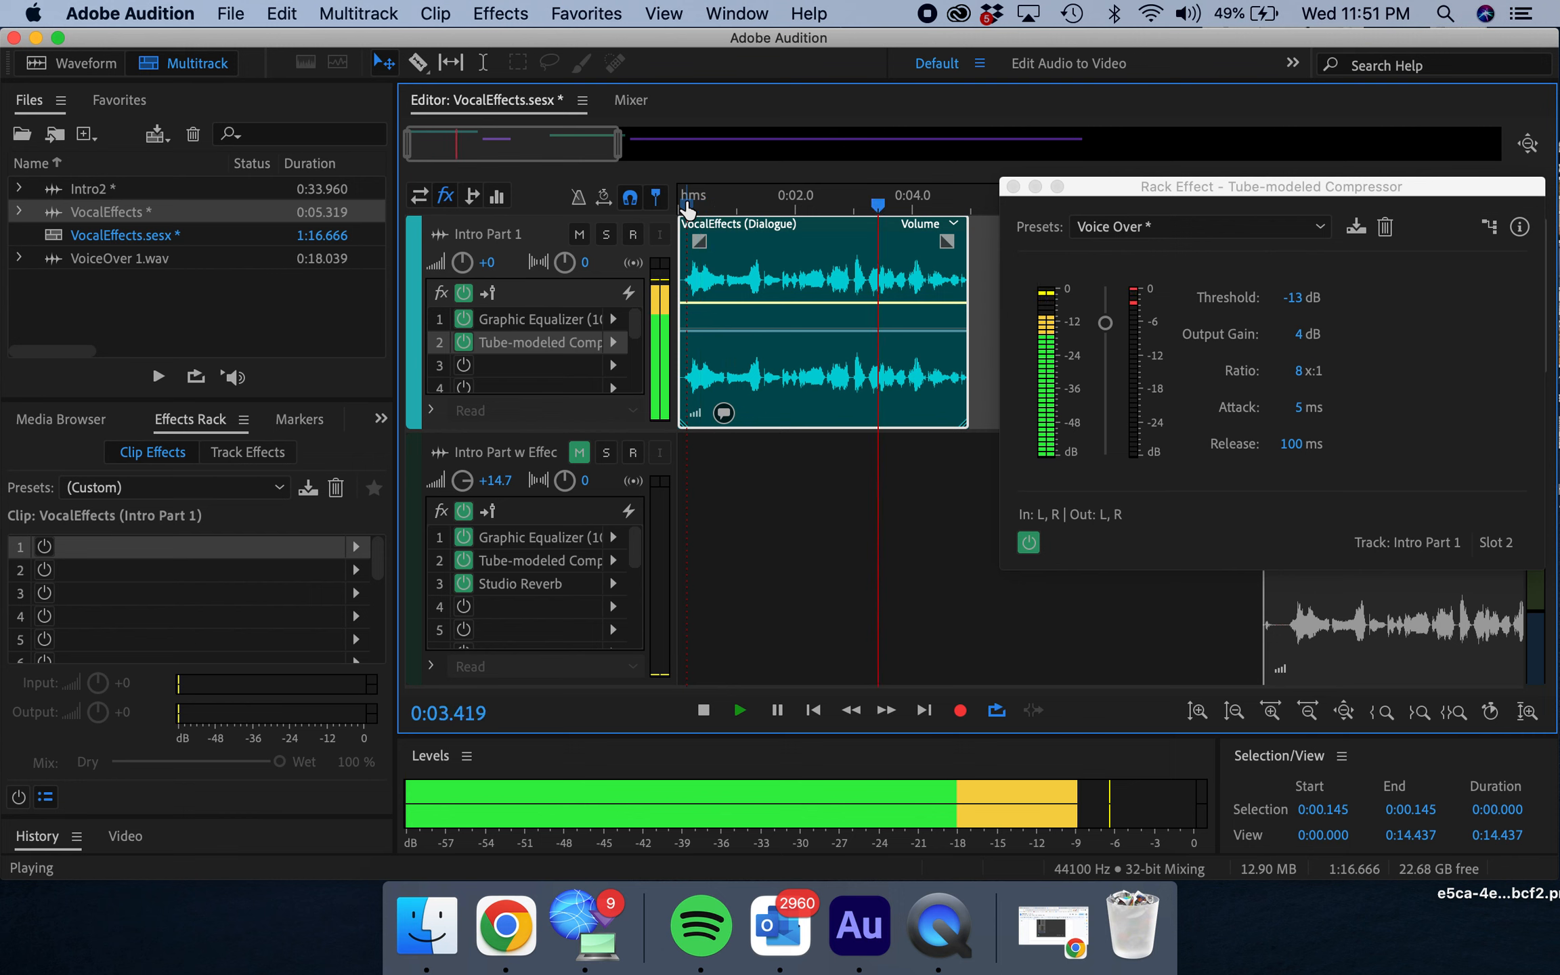
key(space)
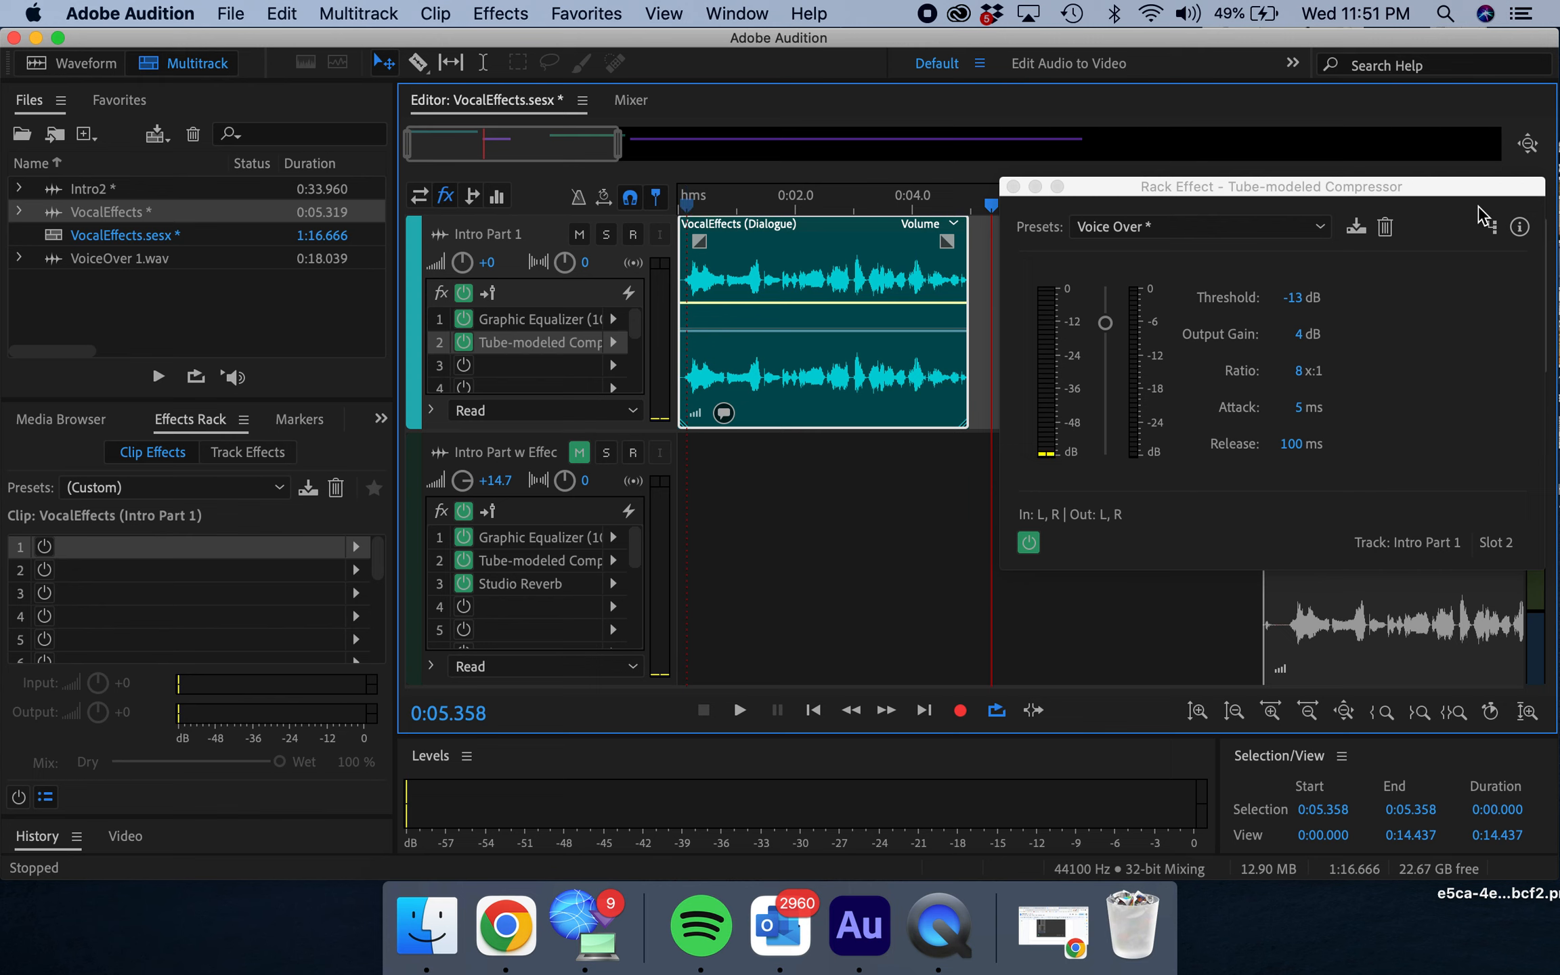
drag(1359, 189, 1337, 190)
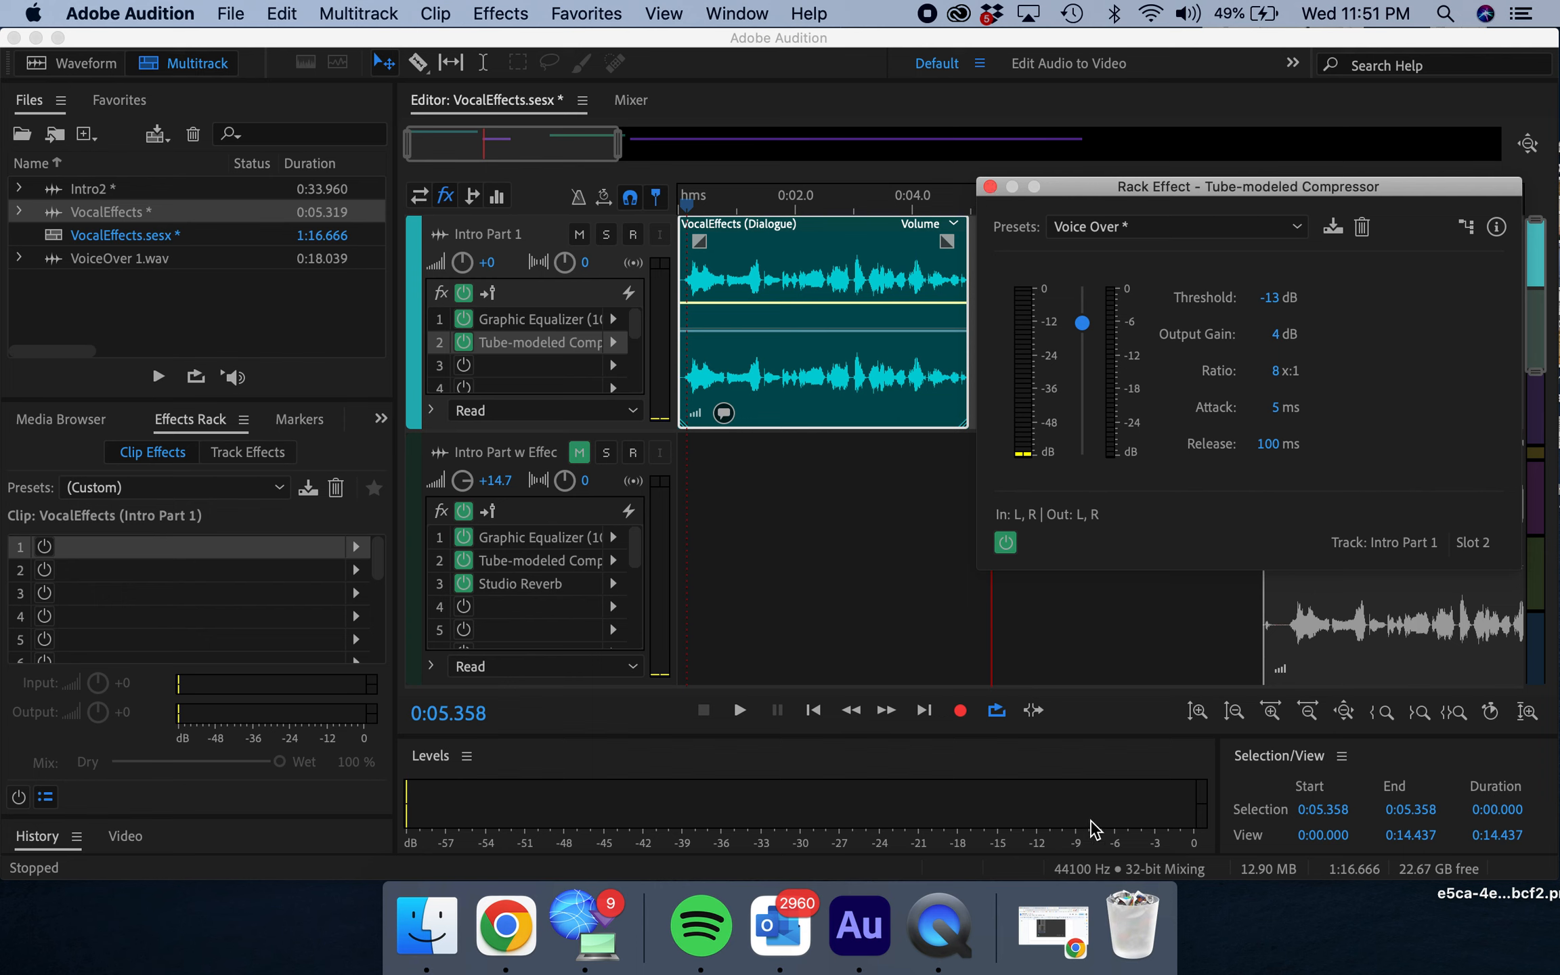
click(990, 186)
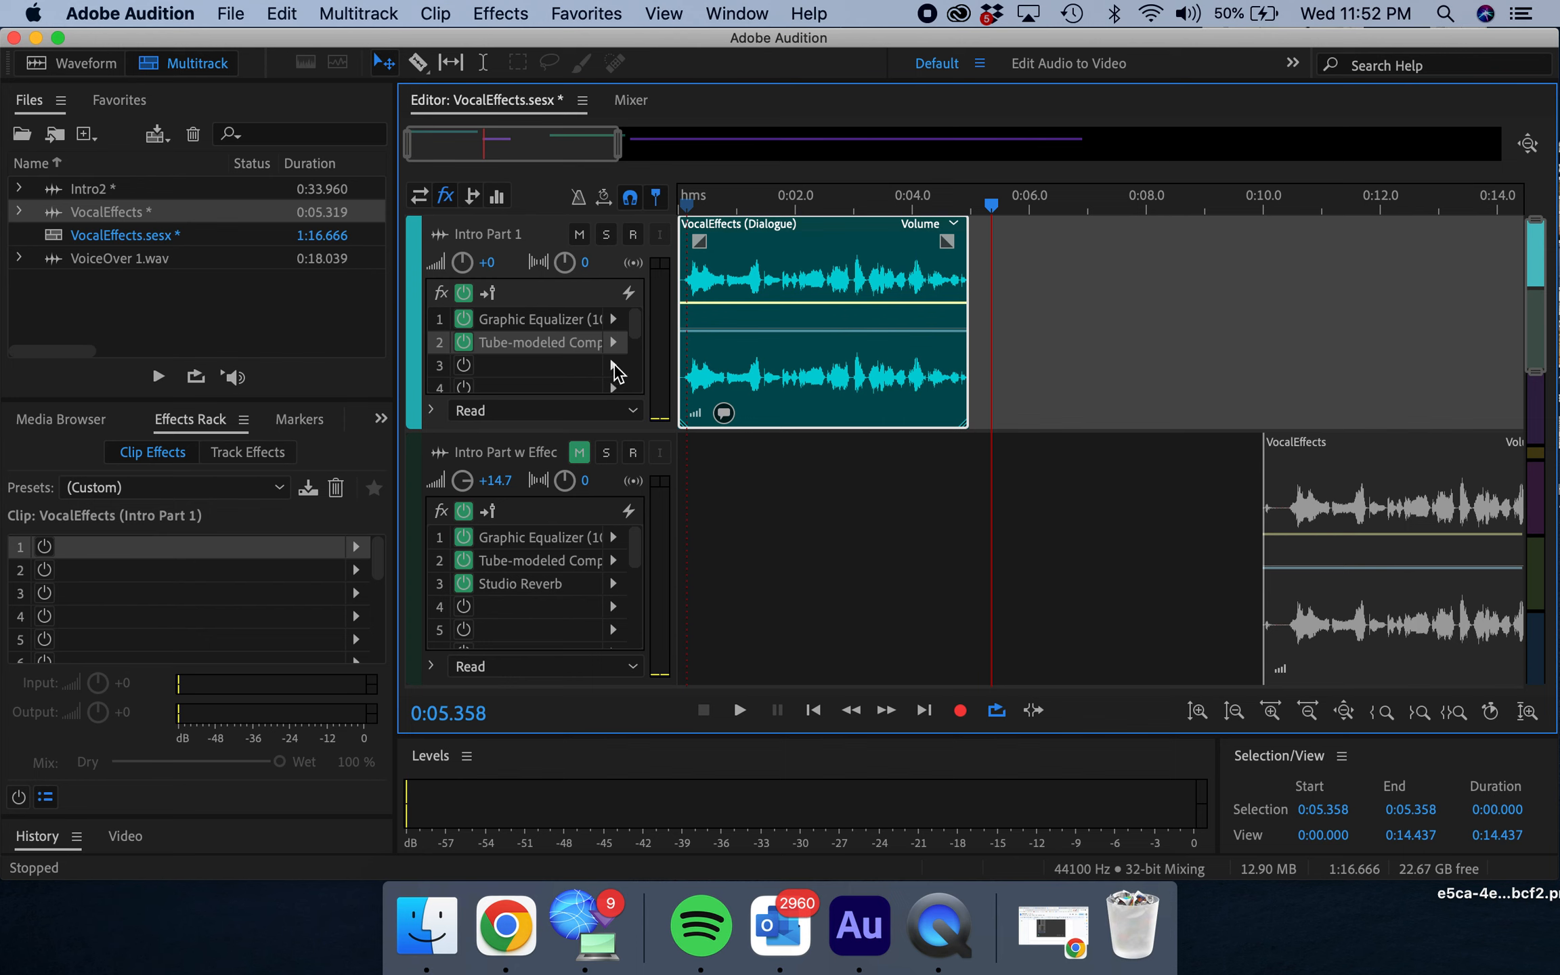
Add a Studio Reverb to the third effect slot of the Intro Part 1 track and apply the Vocal Reverb (medium) preset.
click(614, 366)
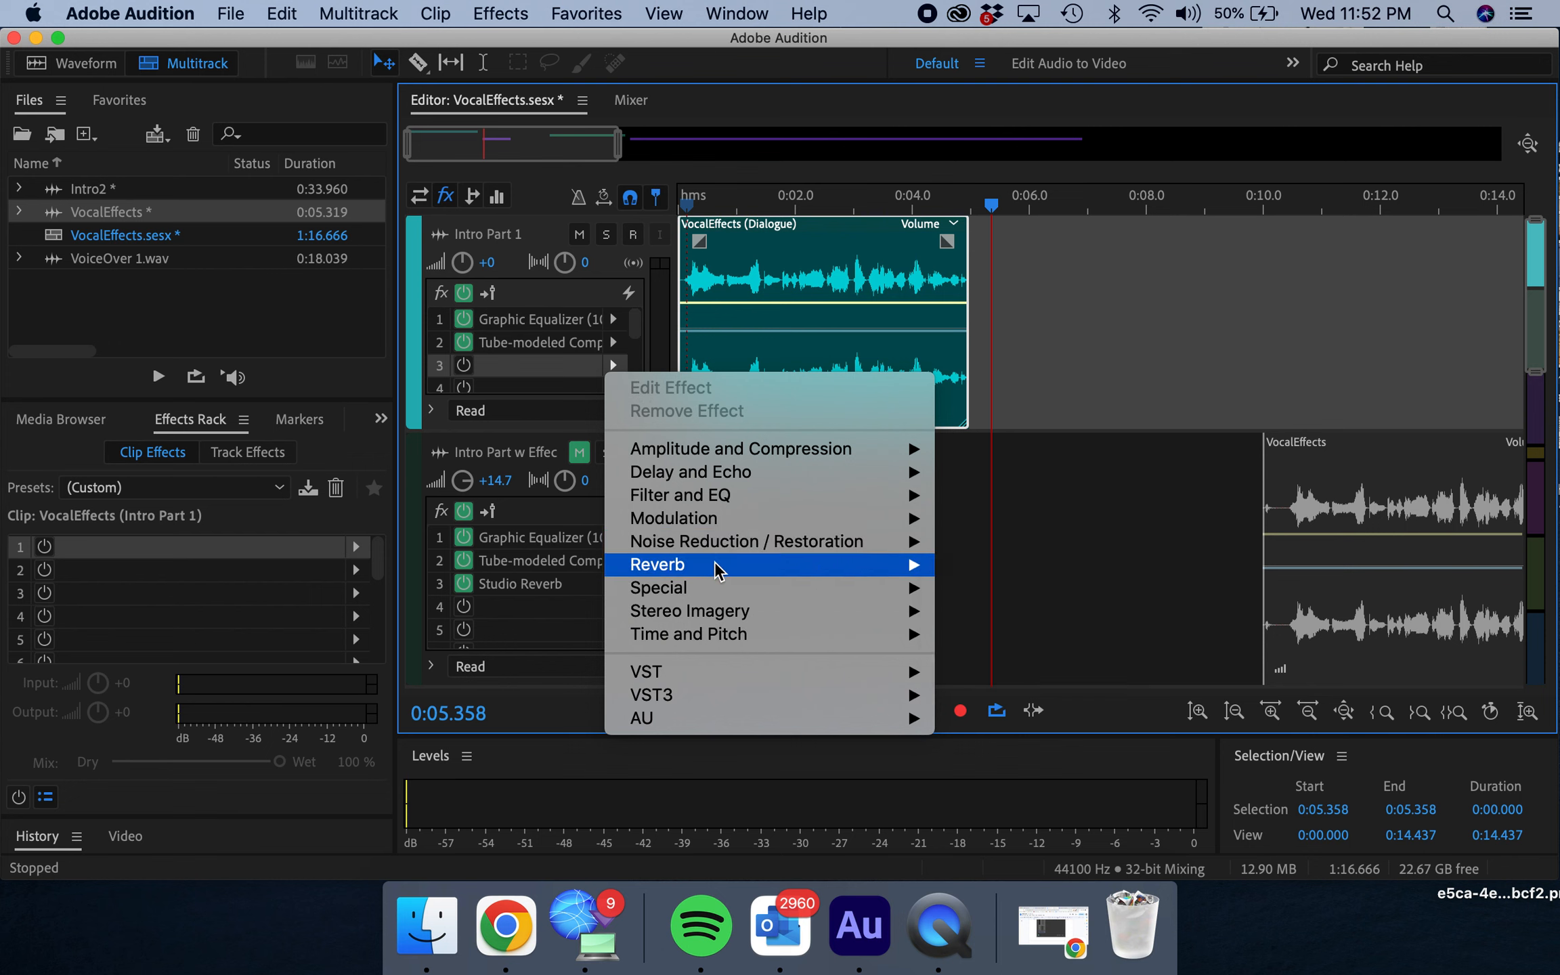
mouse_move(718, 571)
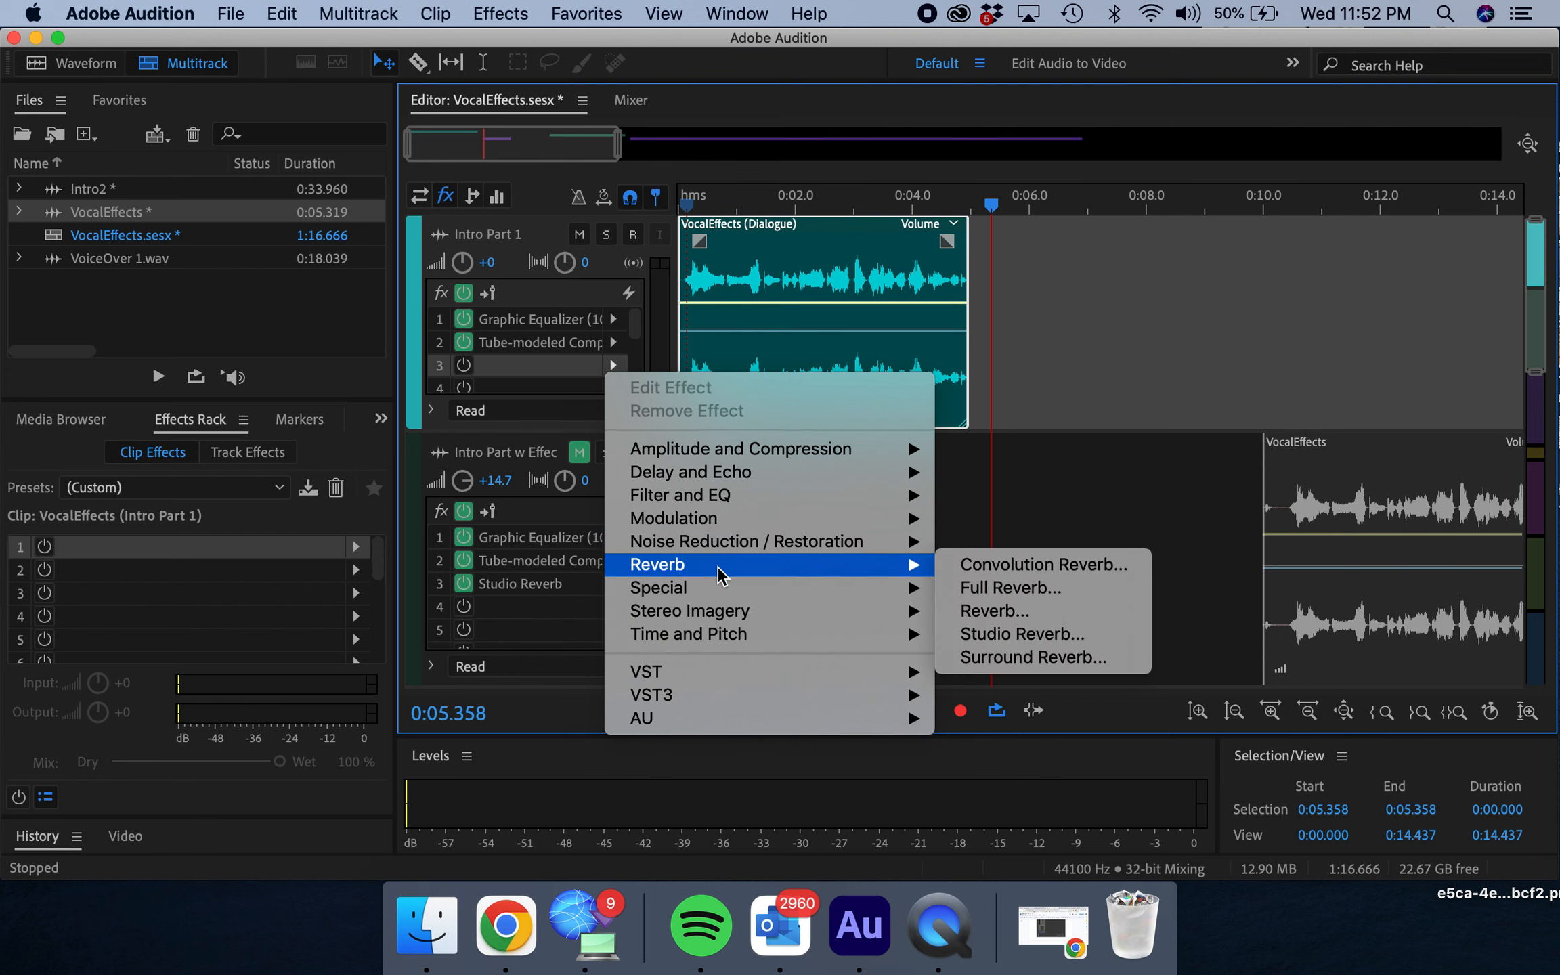
click(1003, 640)
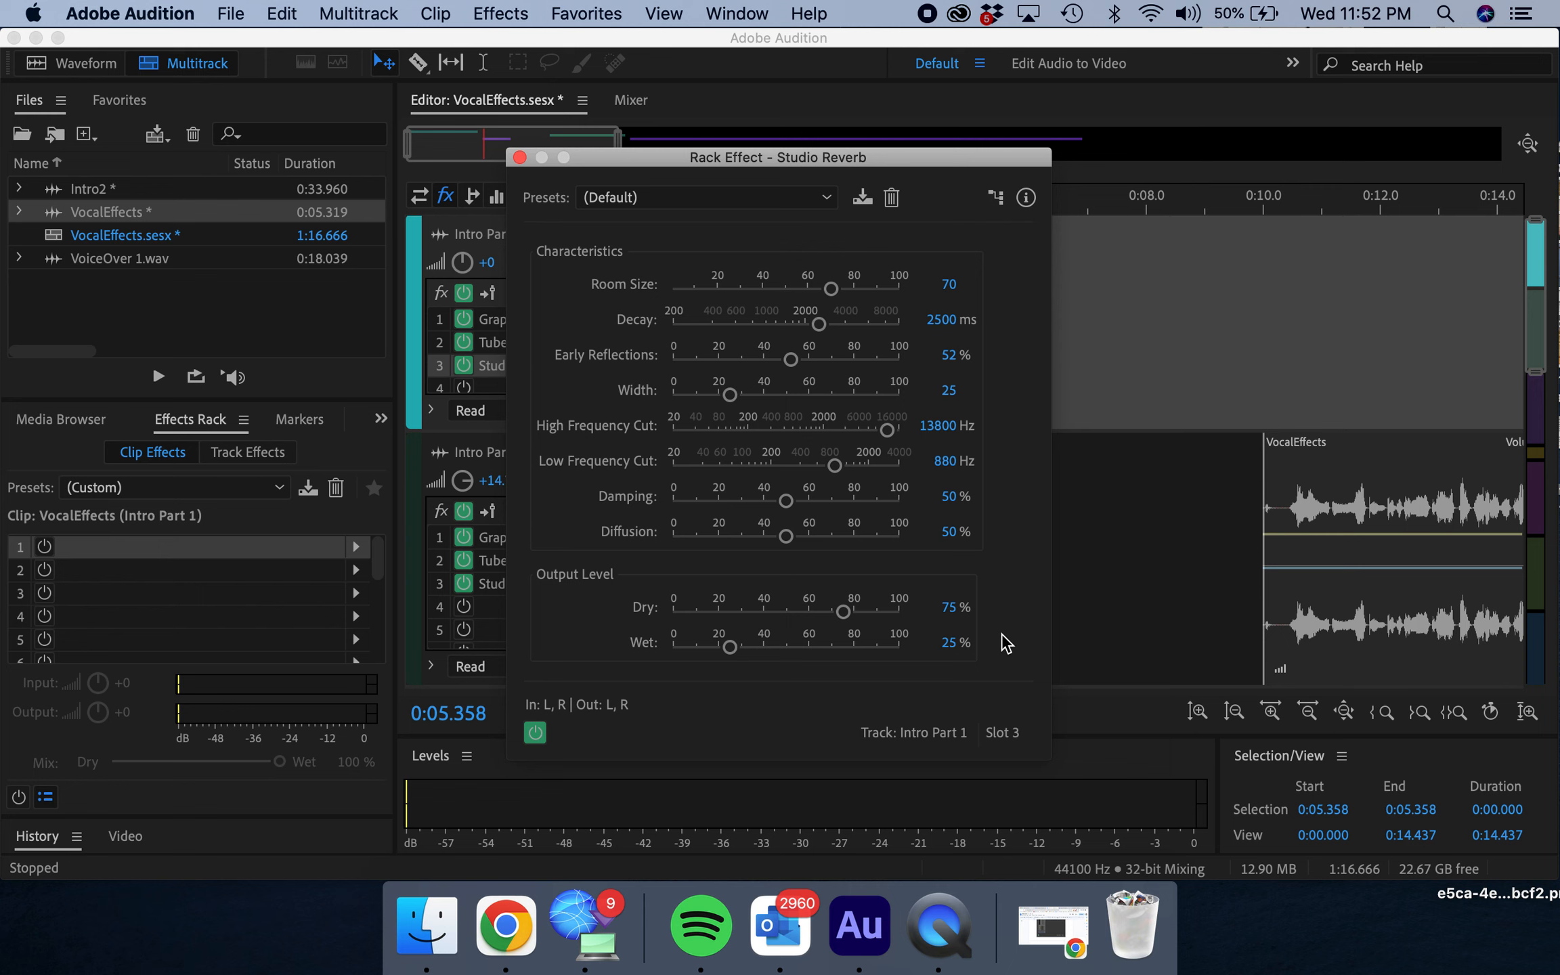
click(741, 198)
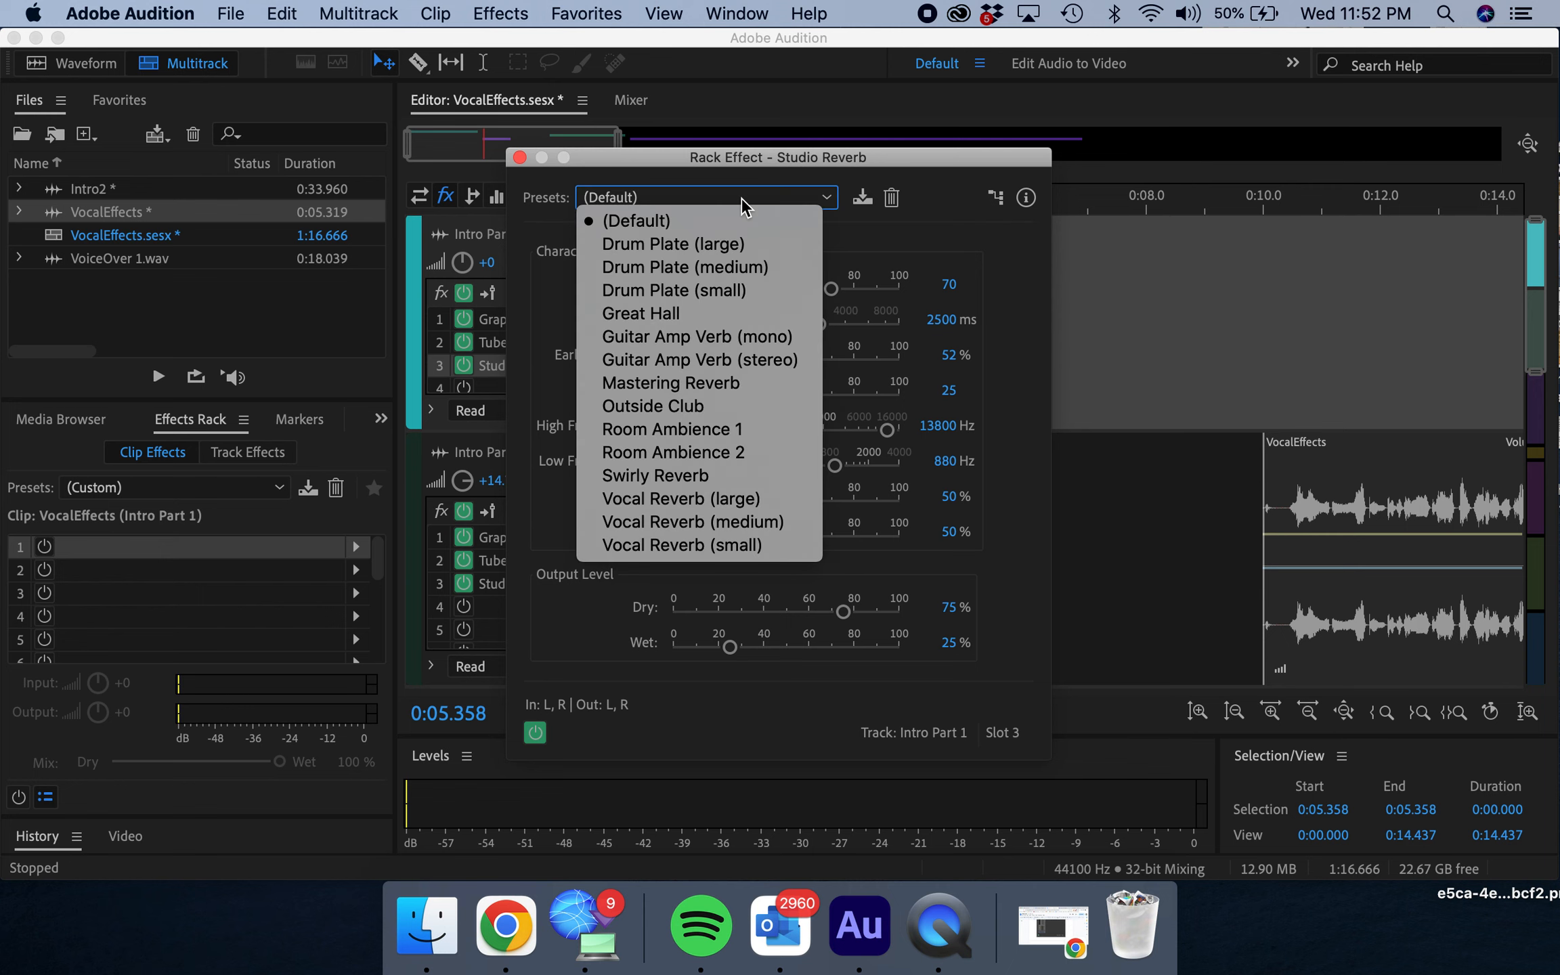
click(731, 521)
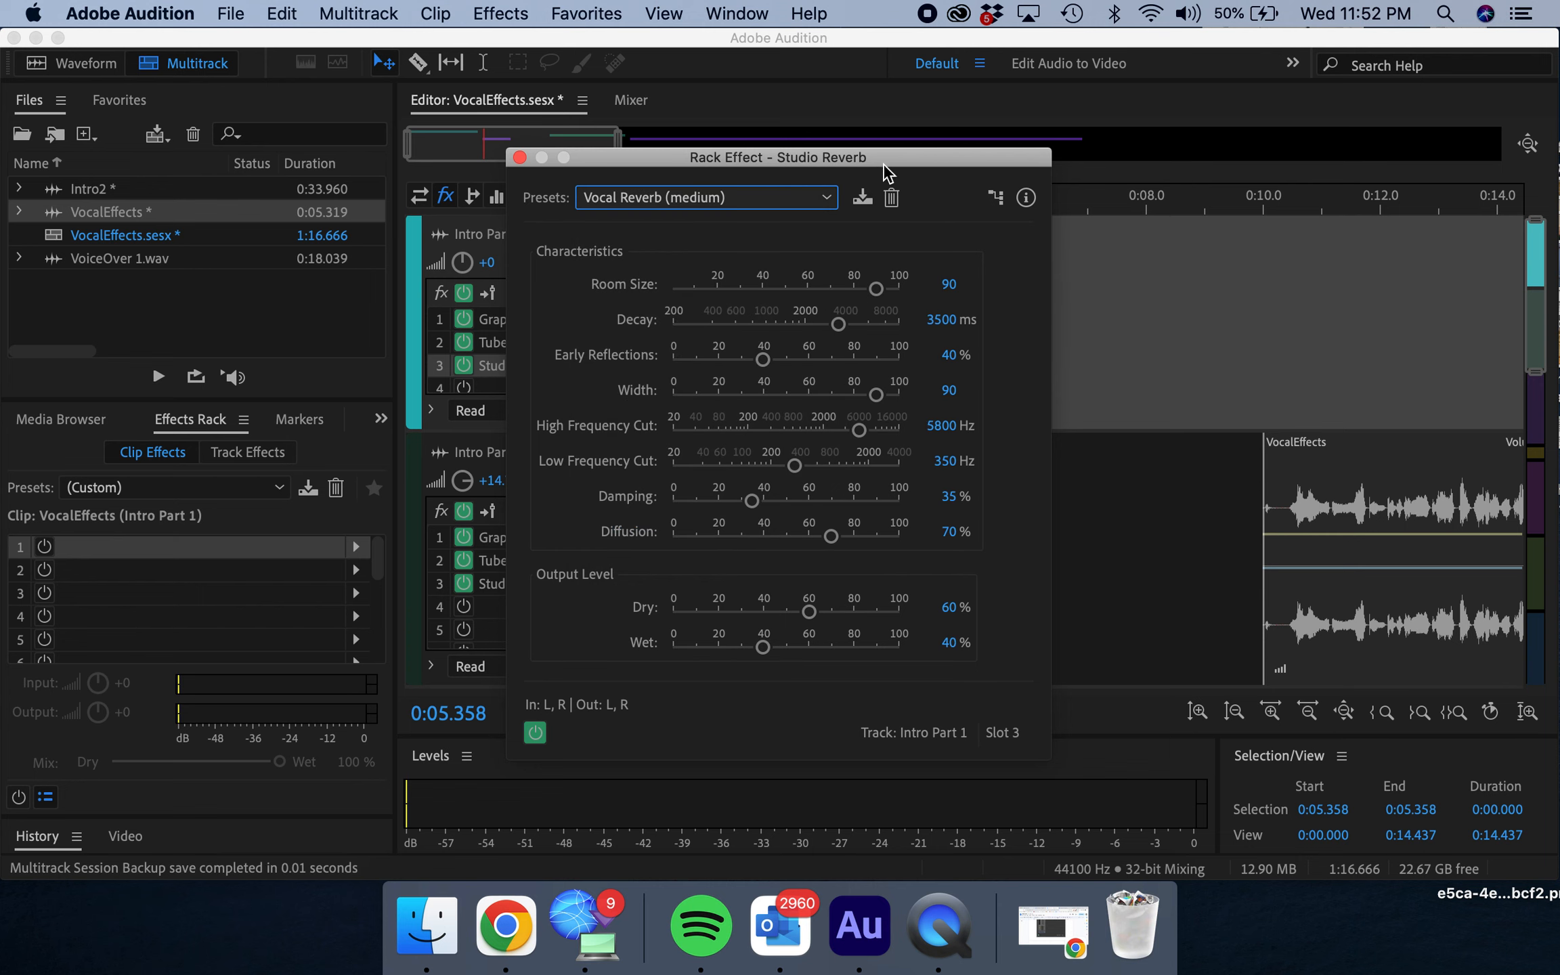
Set the reverb's dry level to 100% and wet level to 40.2%, and play the vocal clip from its start.
drag(894, 162, 1360, 95)
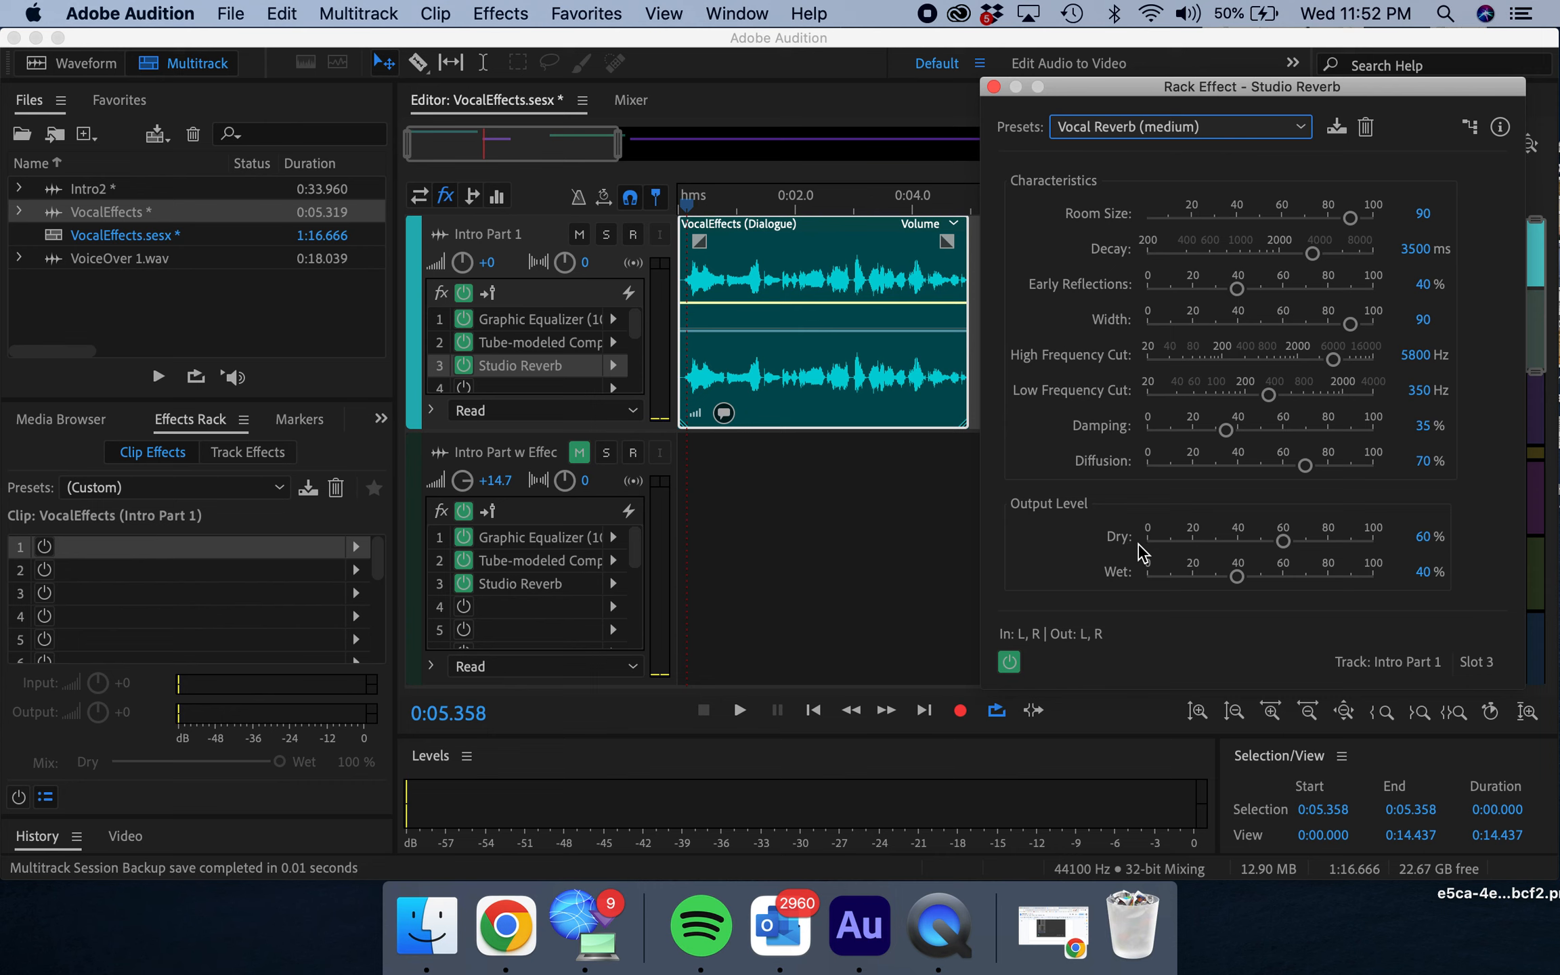
drag(1283, 541, 1433, 569)
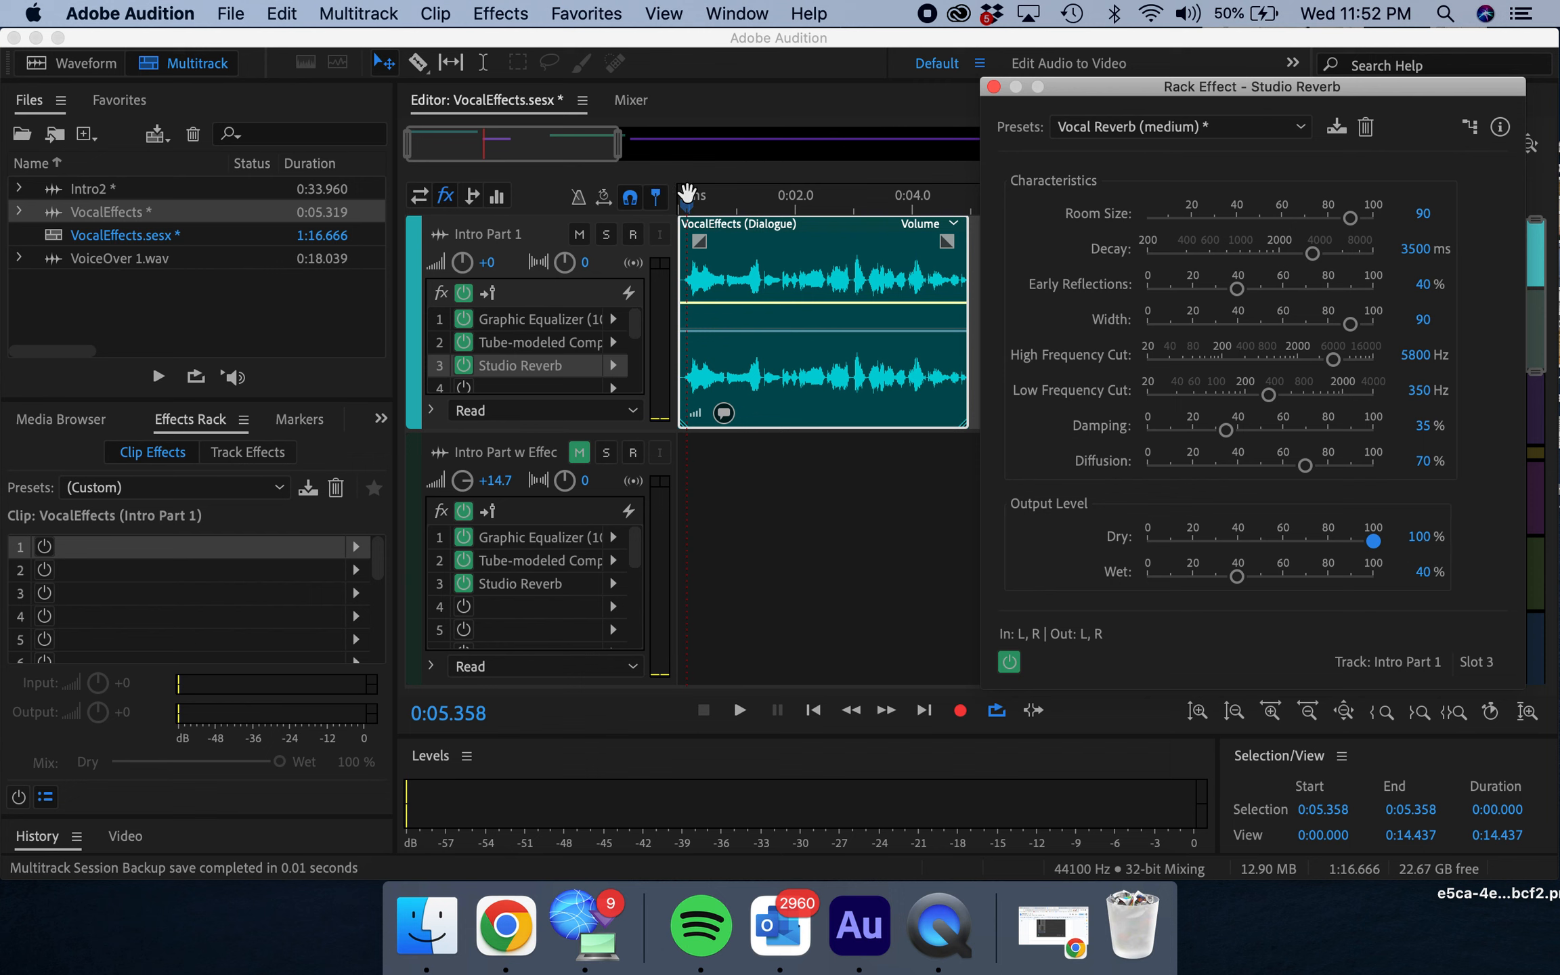
click(687, 203)
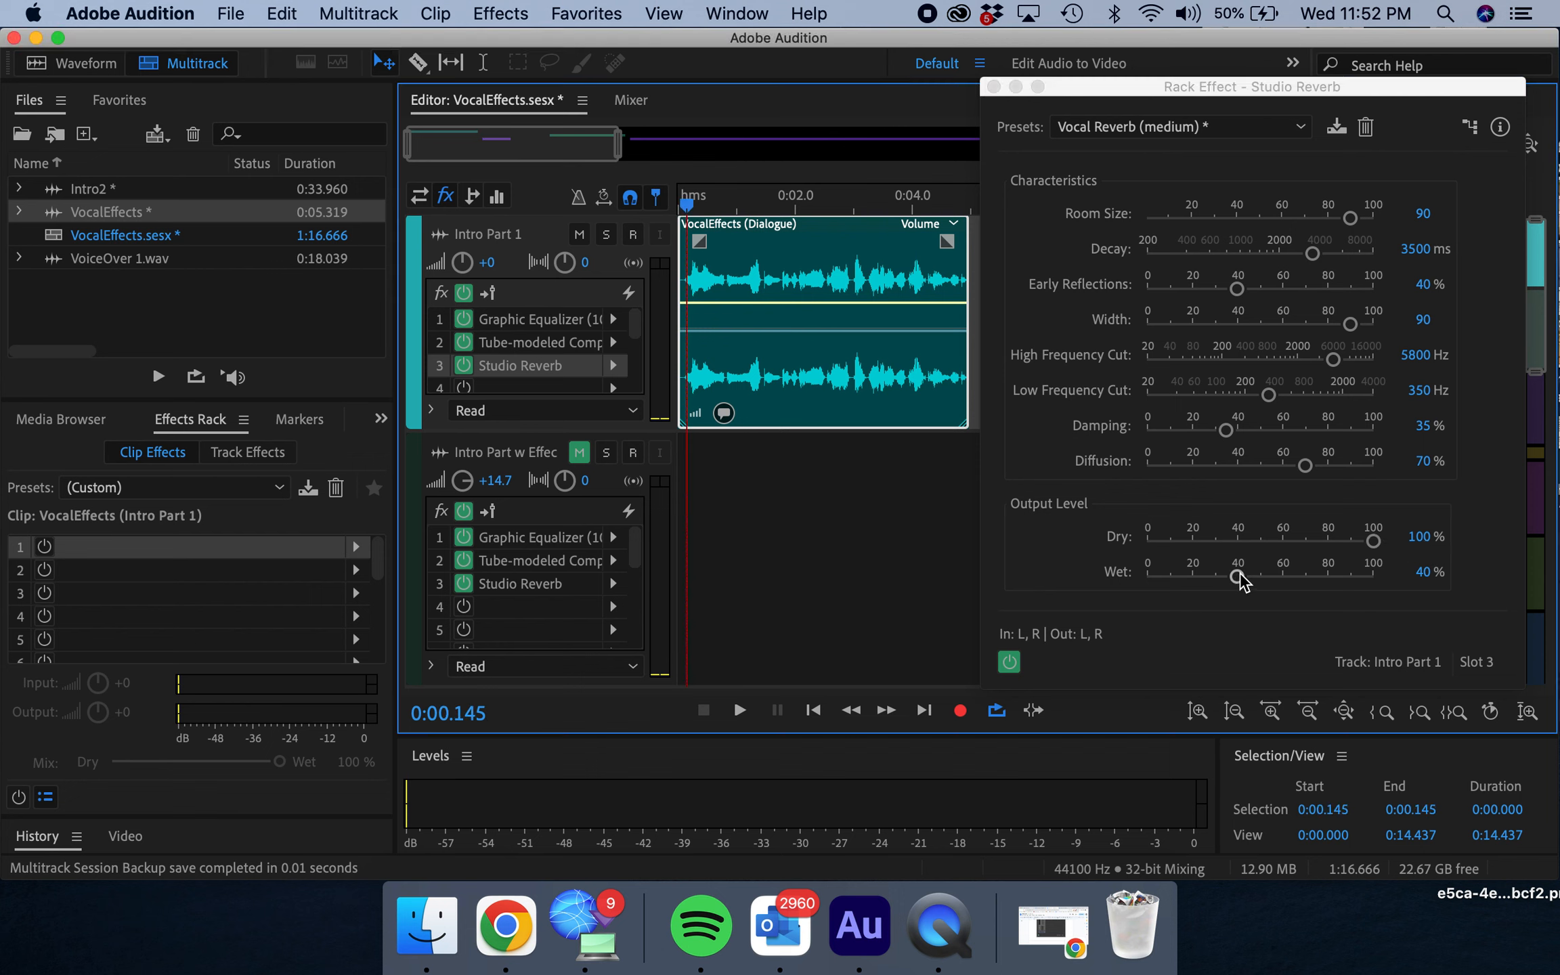
mouse_move(1239, 581)
mouse_down()
mouse_move(1290, 586)
mouse_move(1190, 600)
mouse_move(1243, 595)
mouse_up()
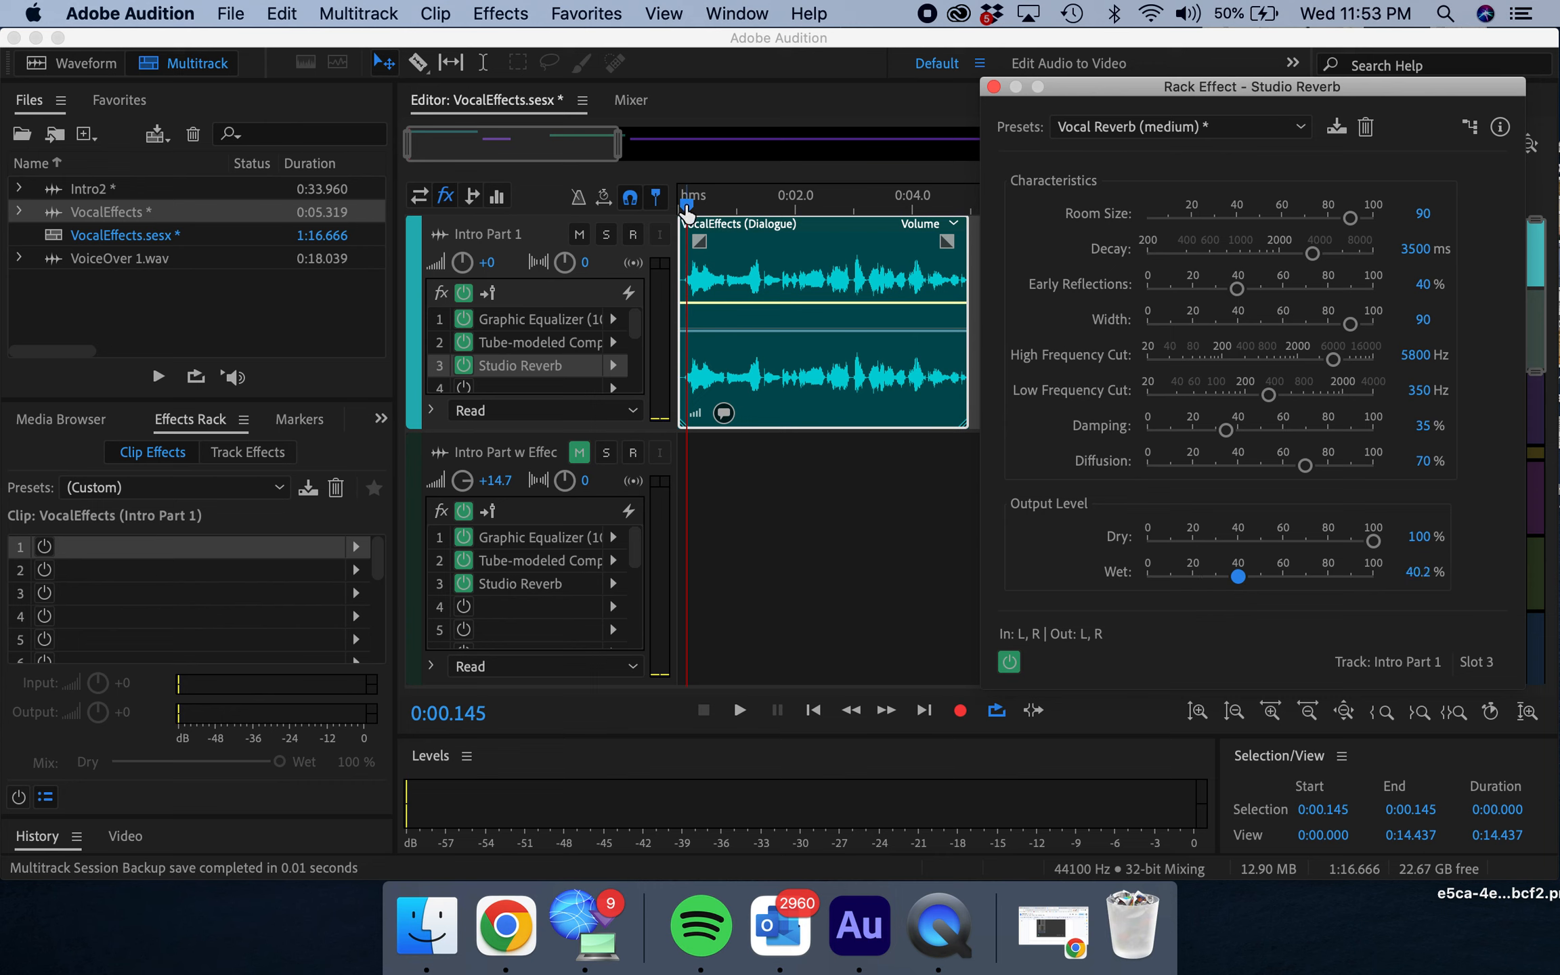
drag(686, 213, 681, 213)
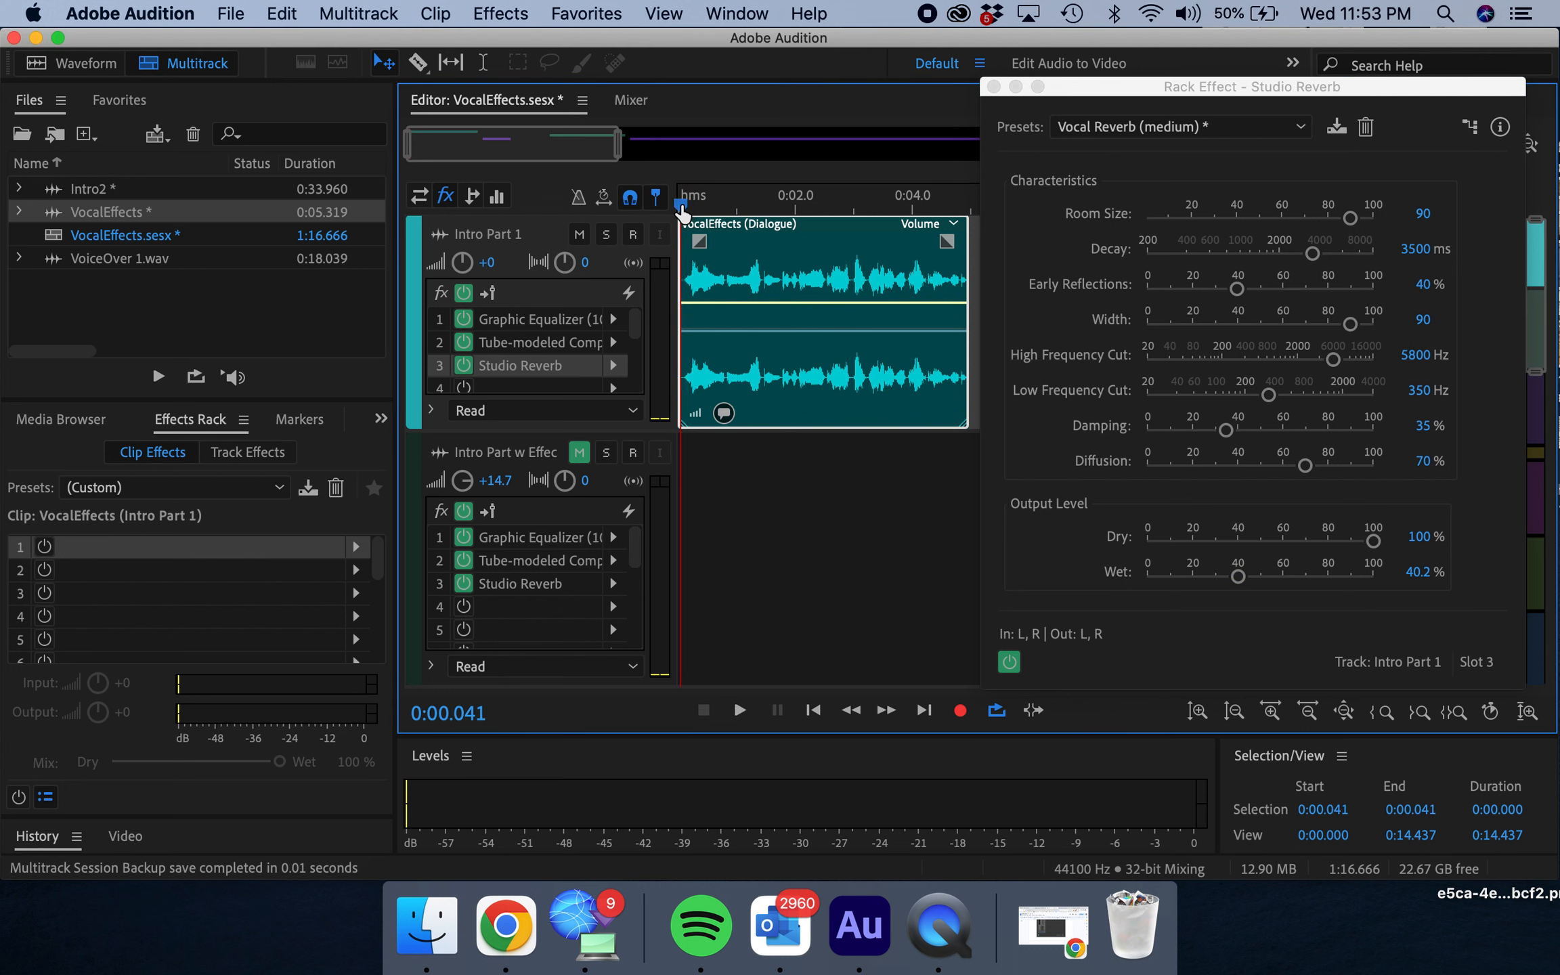
key(space)
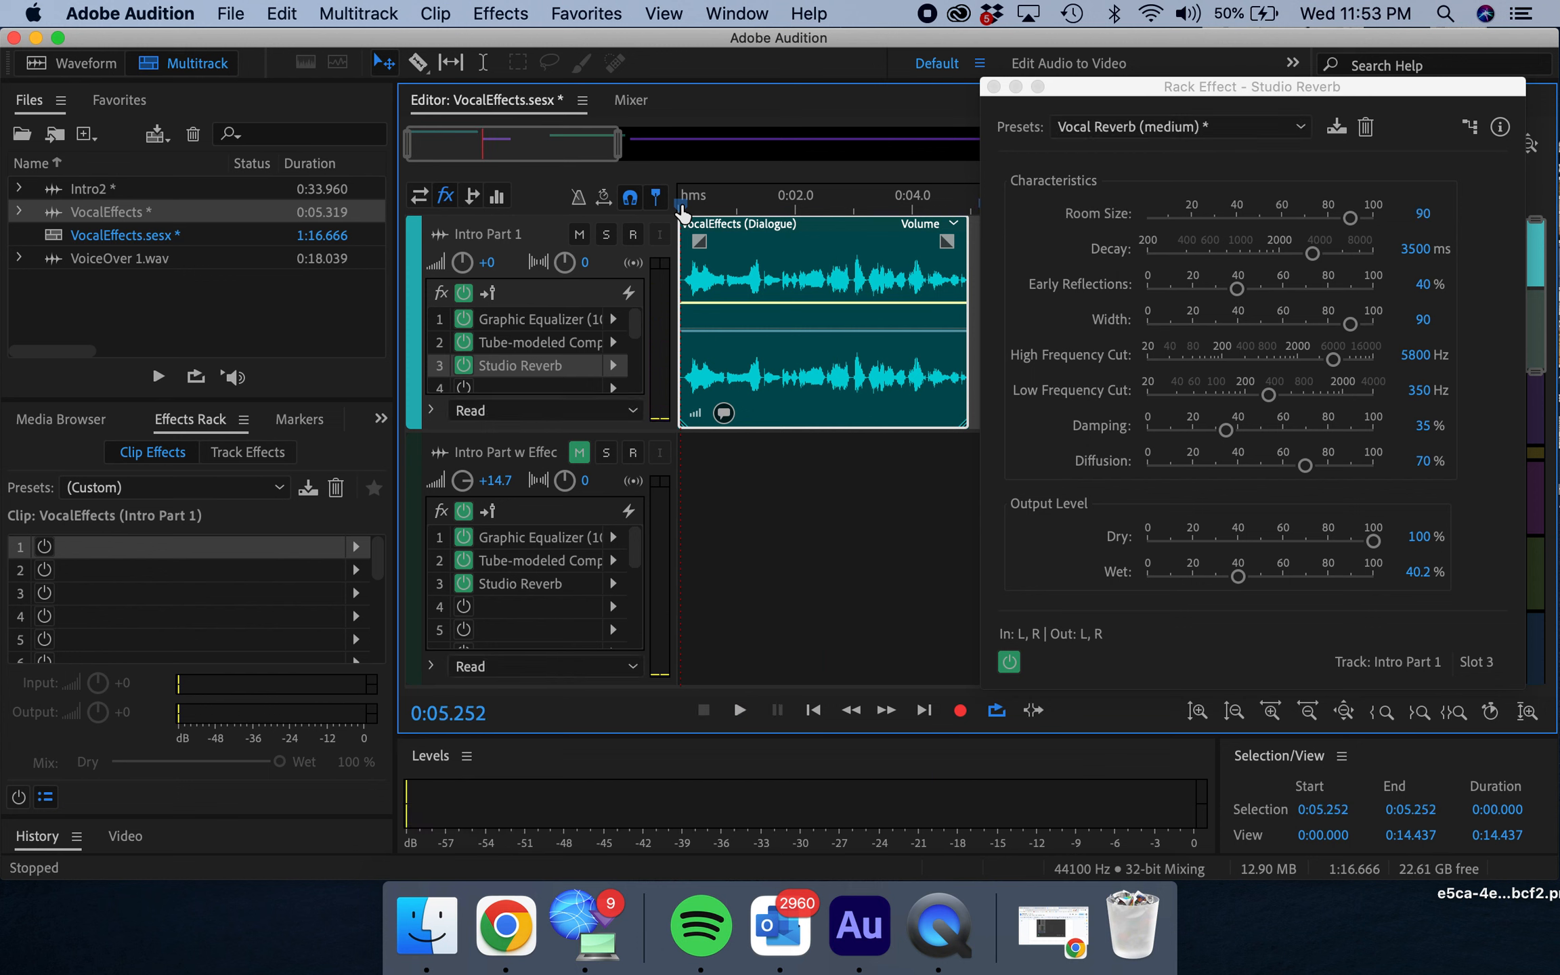
Lower the reverb's wet level to 20.7%, audition the vocal clip from its beginning, and close the effect settings.
drag(1237, 577, 1193, 577)
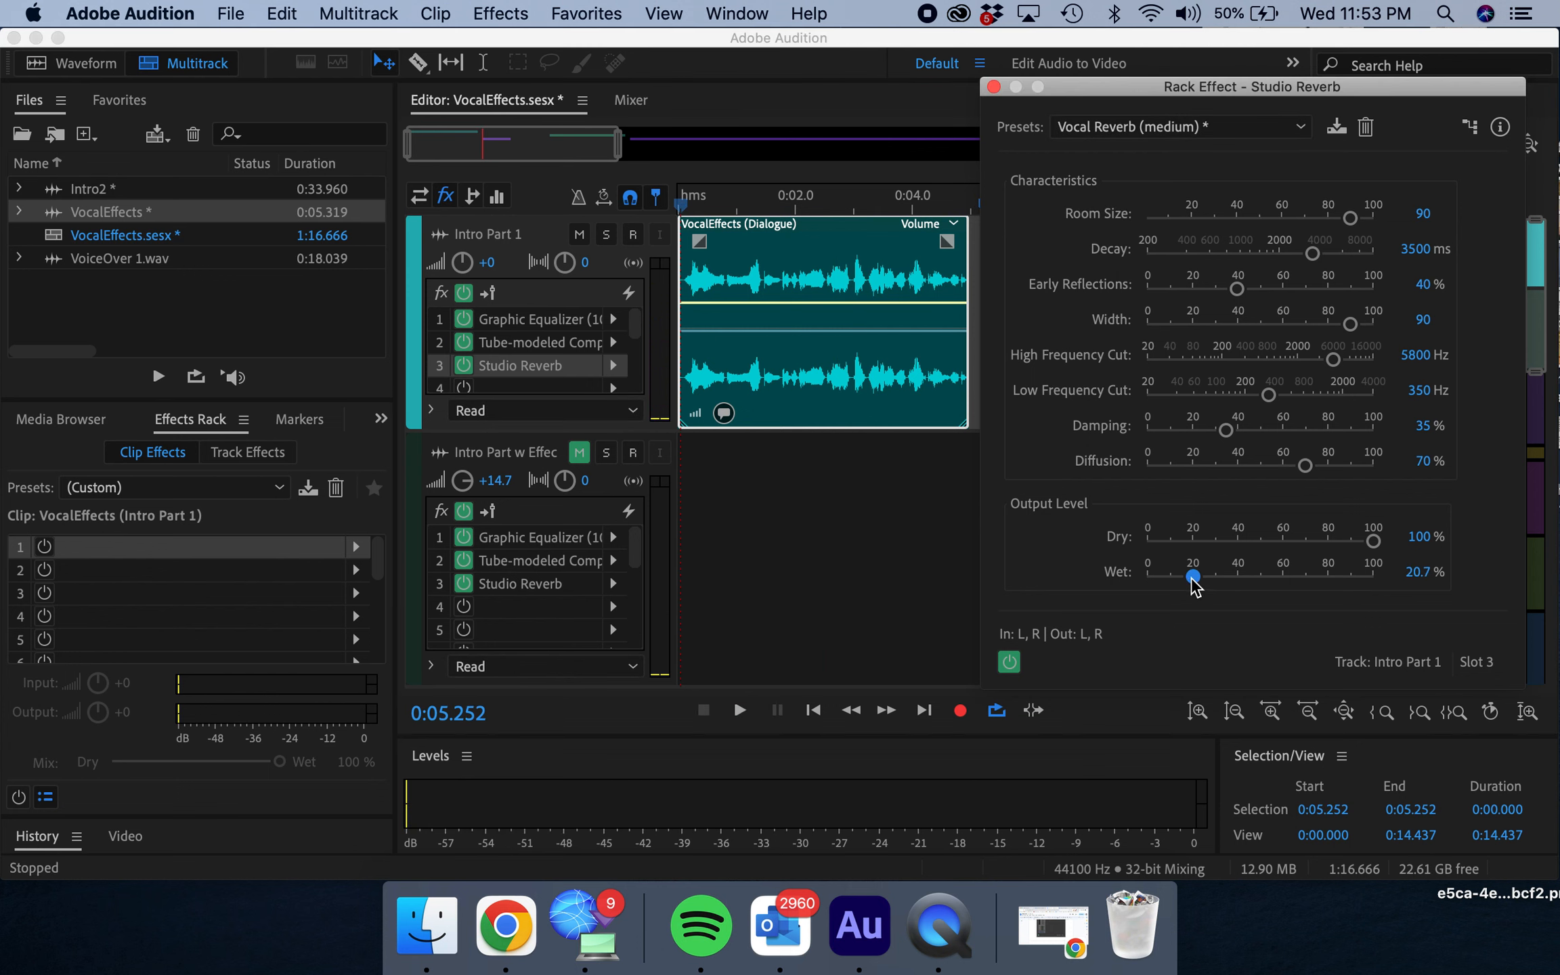
click(681, 205)
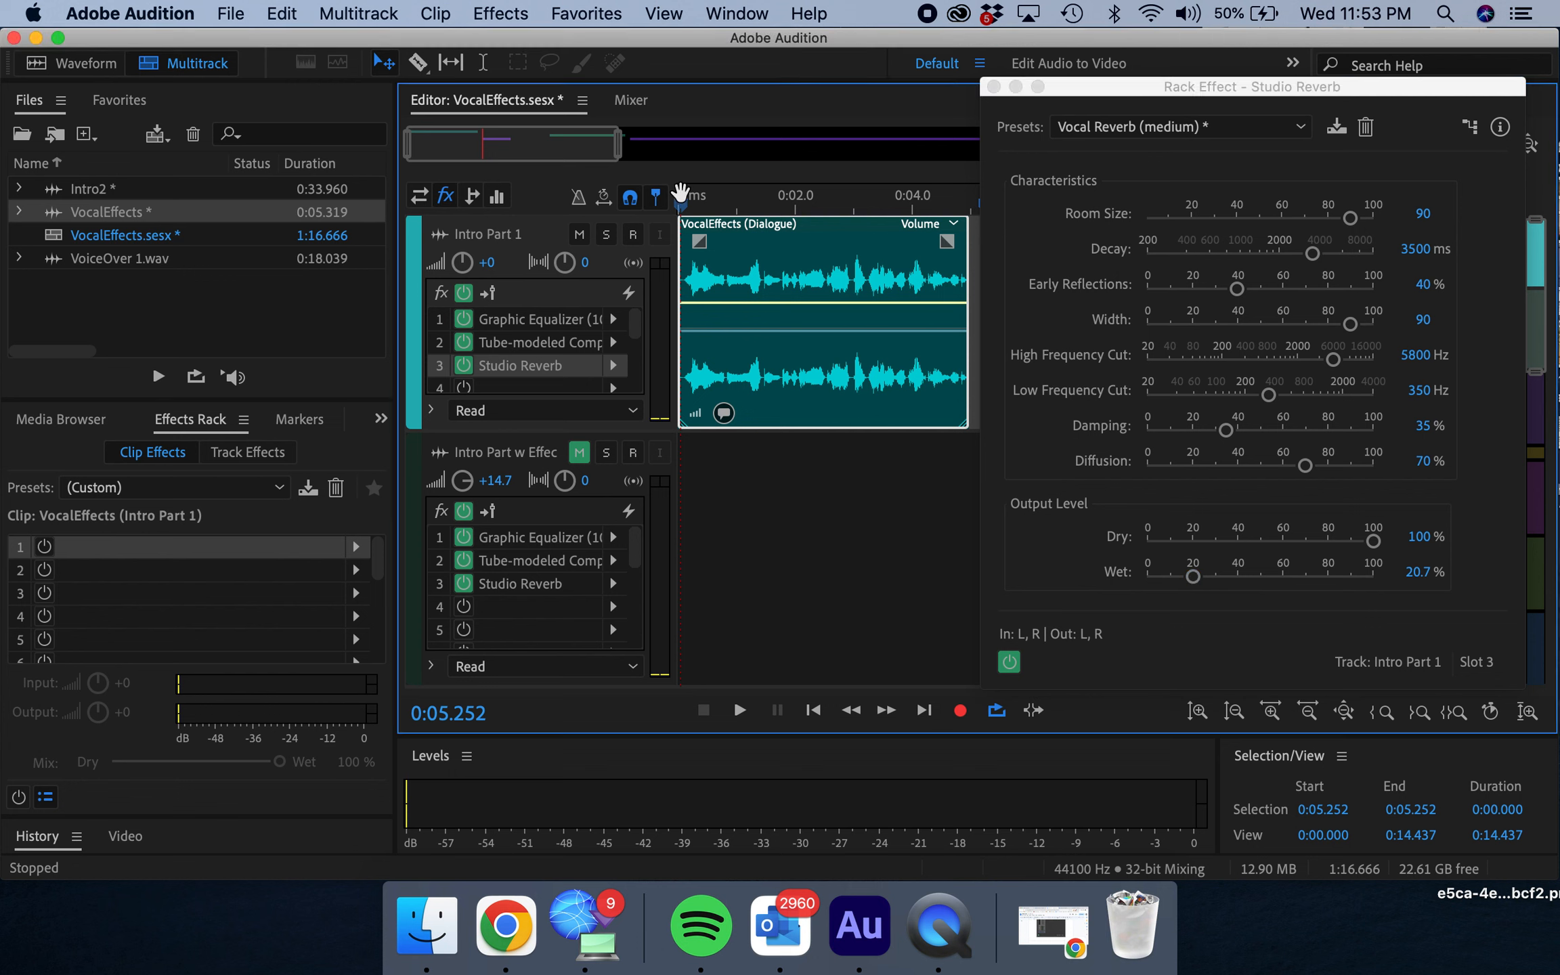
click(685, 207)
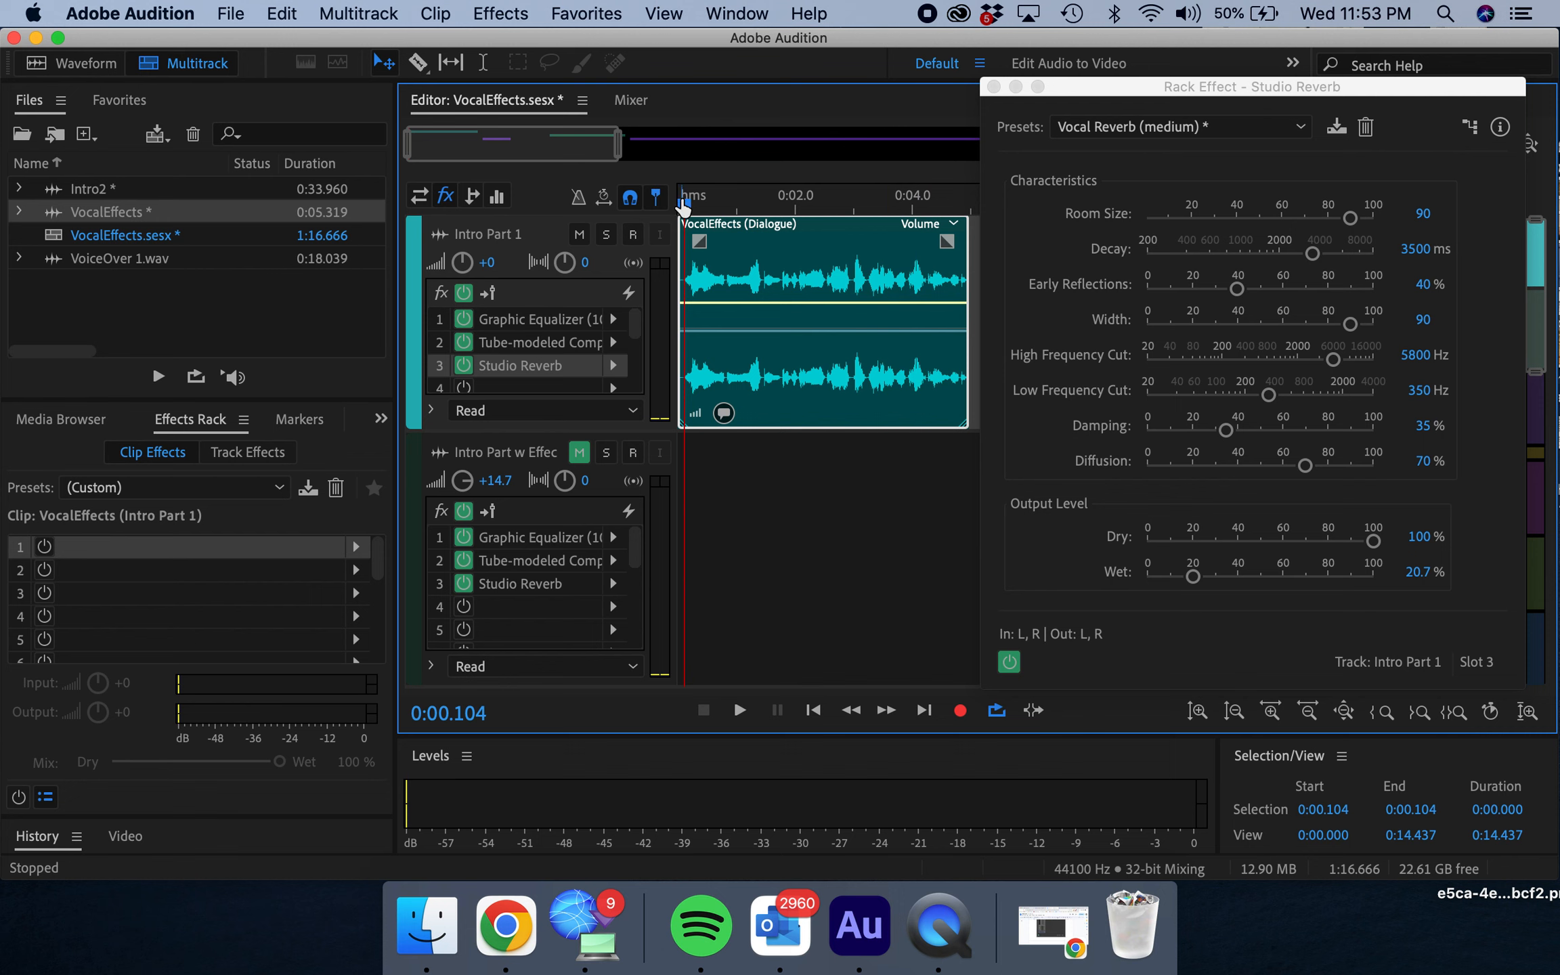
key(space)
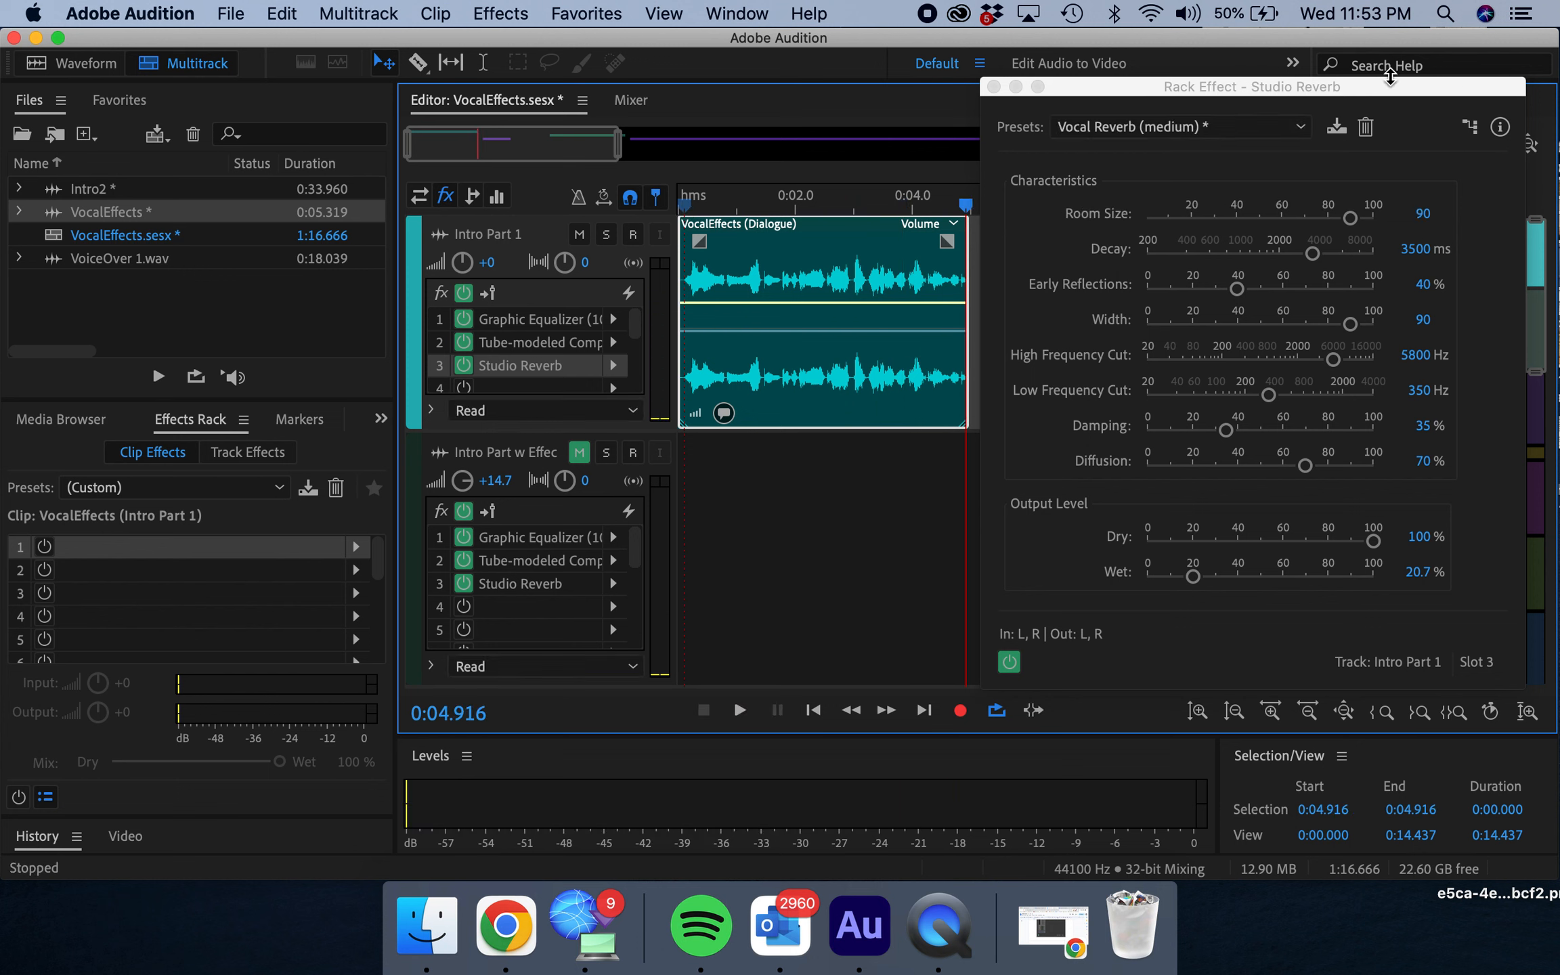
click(1097, 89)
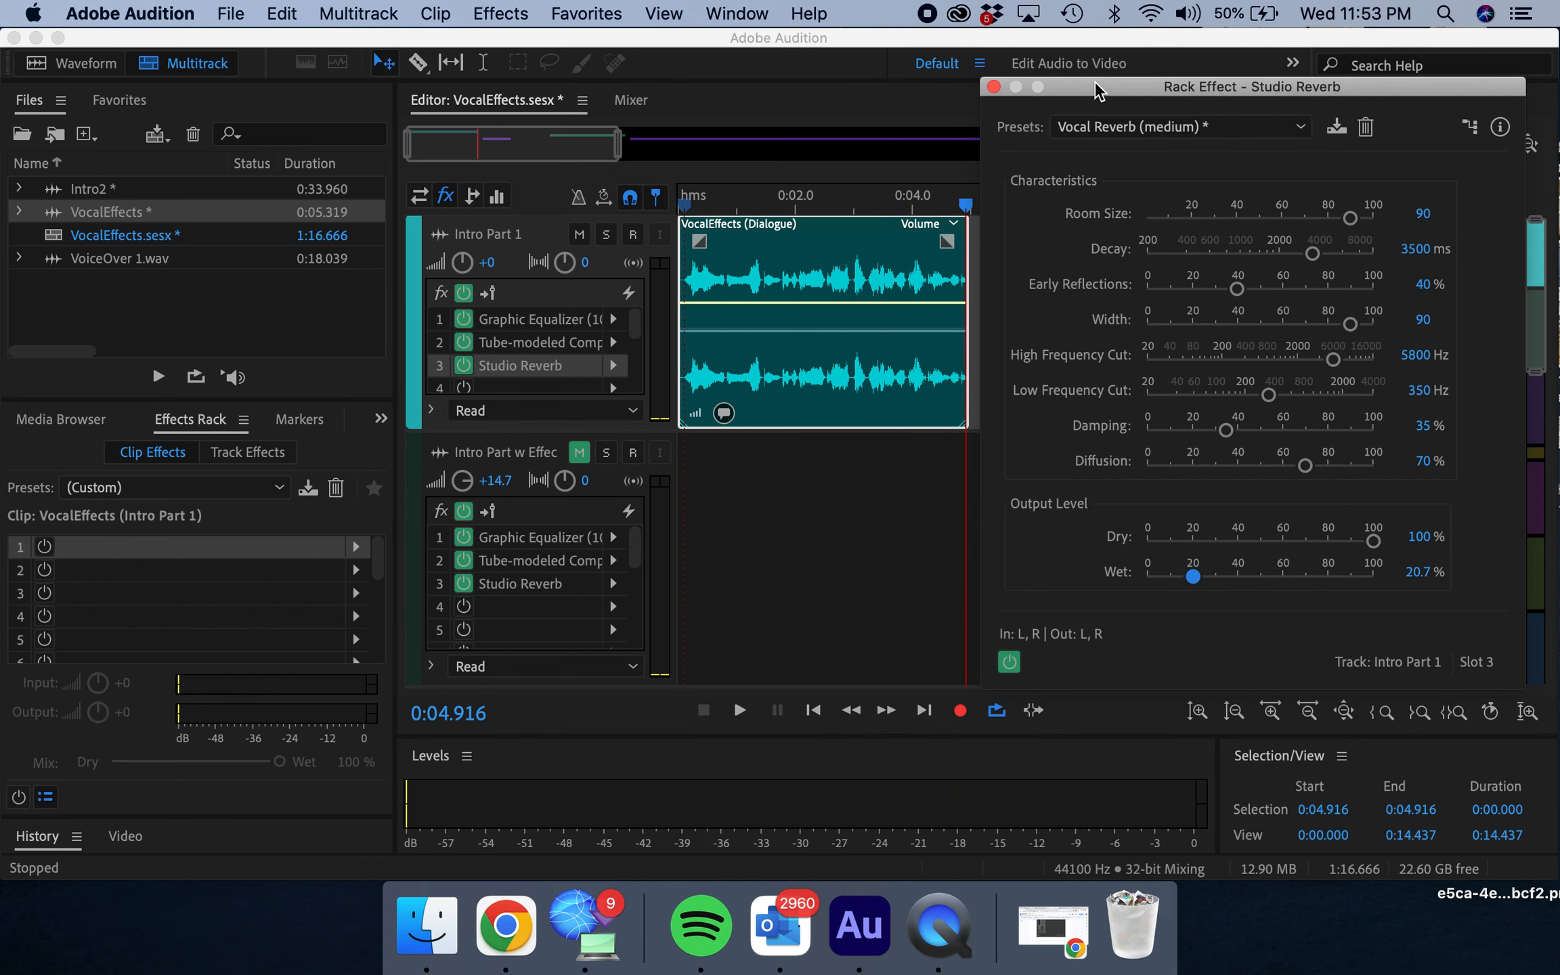
click(995, 88)
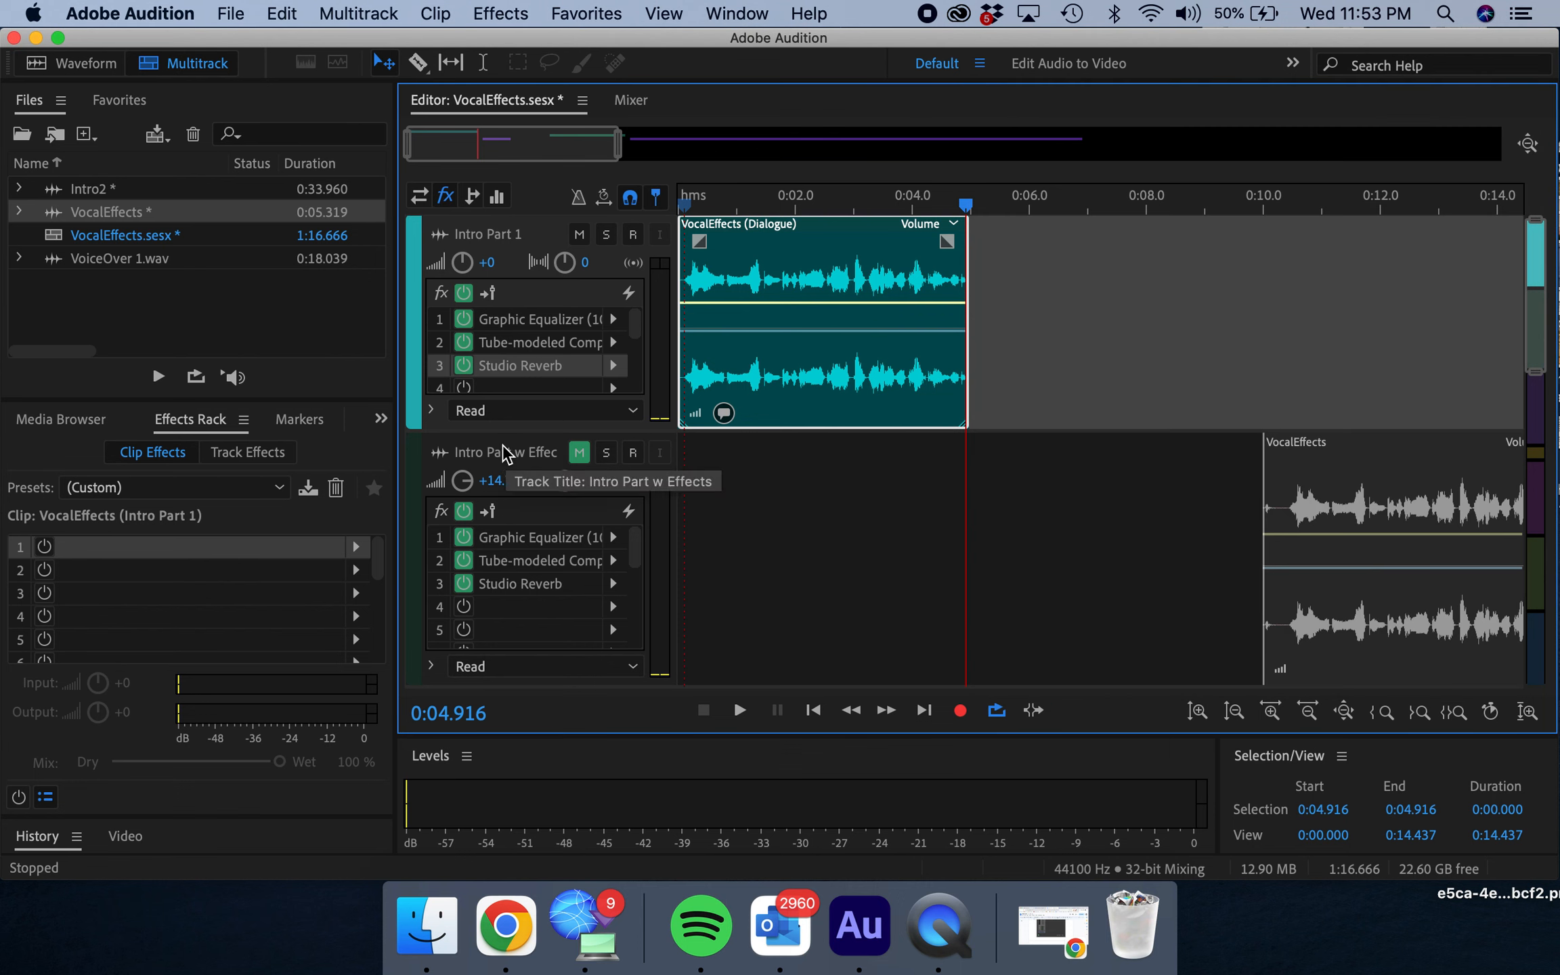
click(464, 460)
click(465, 460)
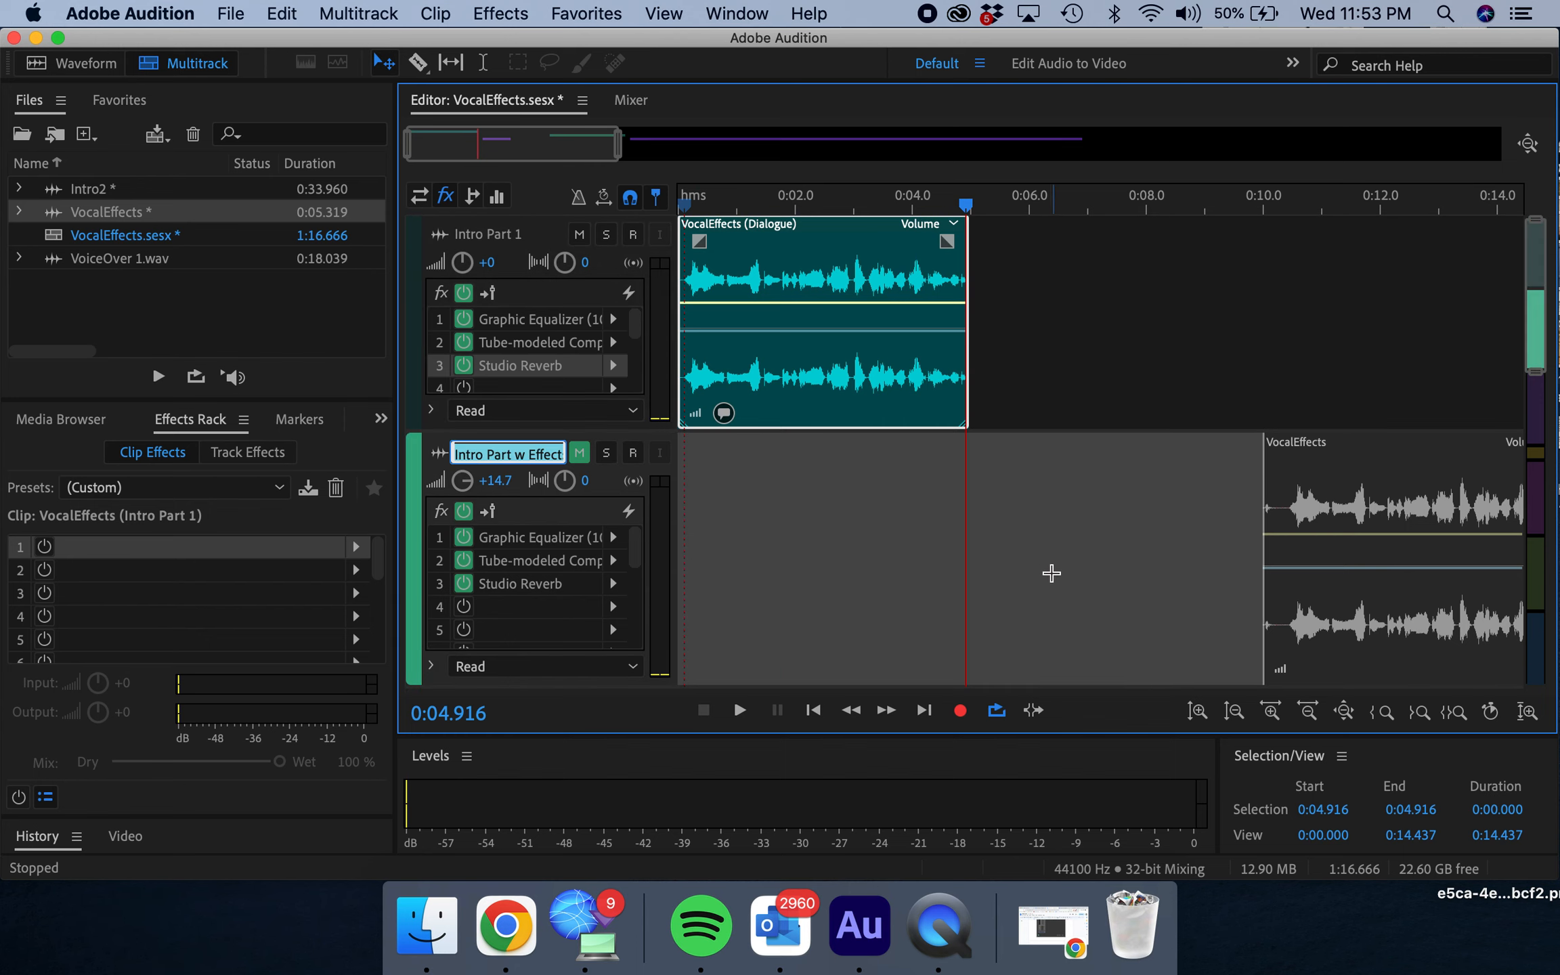
mouse_move(1532, 318)
mouse_down()
mouse_move(1532, 407)
mouse_move(1518, 304)
mouse_up()
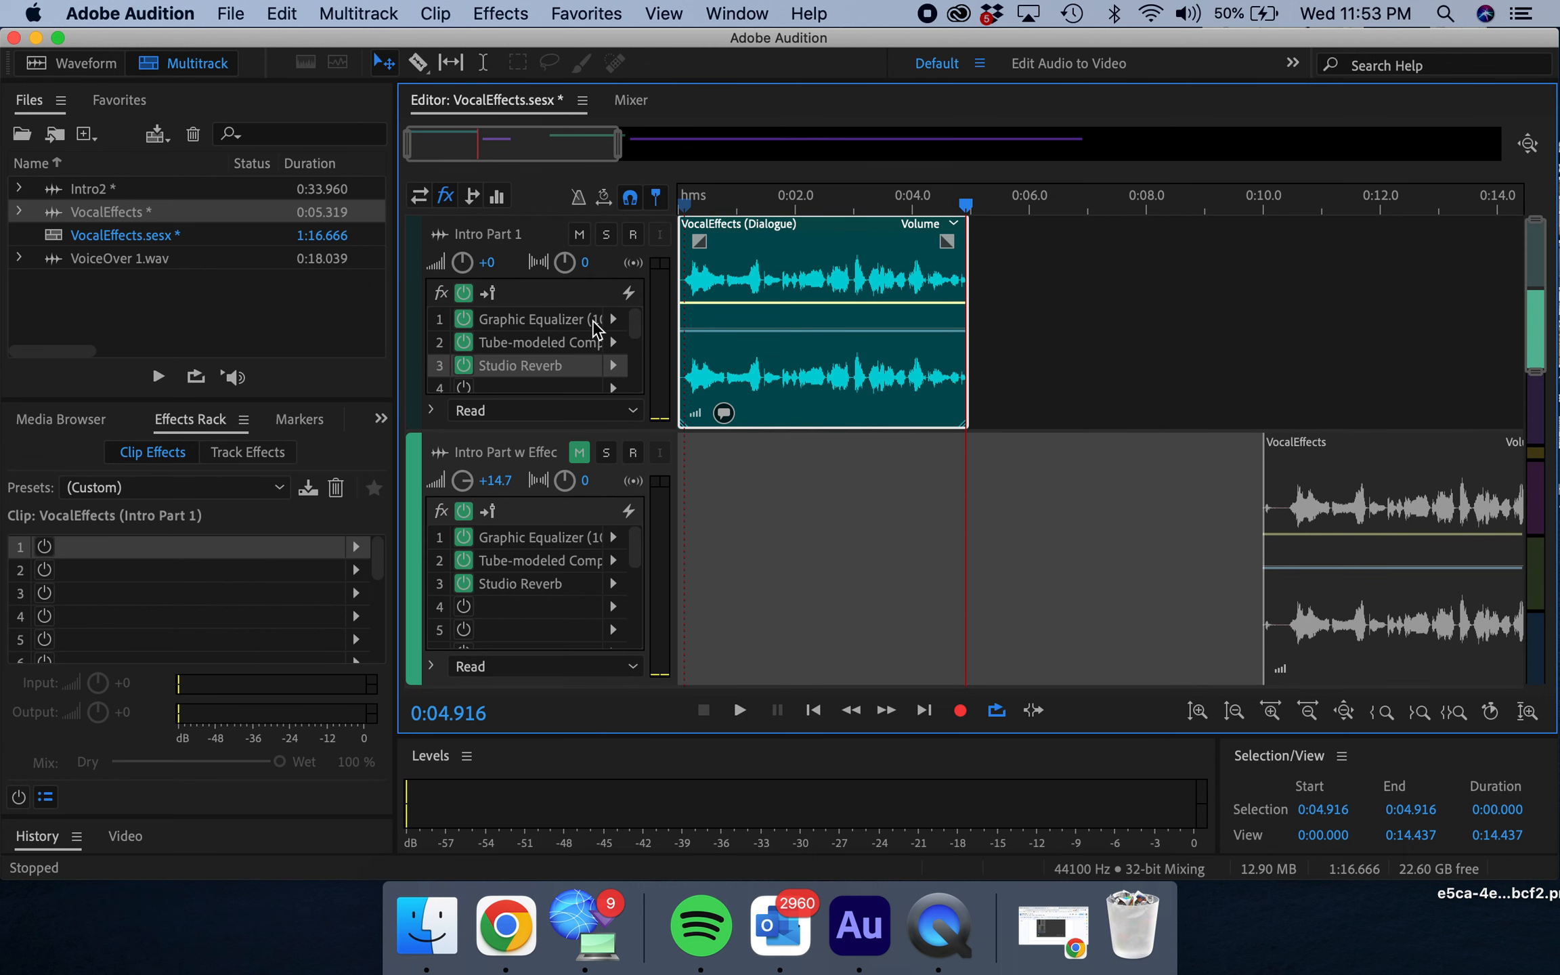
click(580, 453)
click(579, 234)
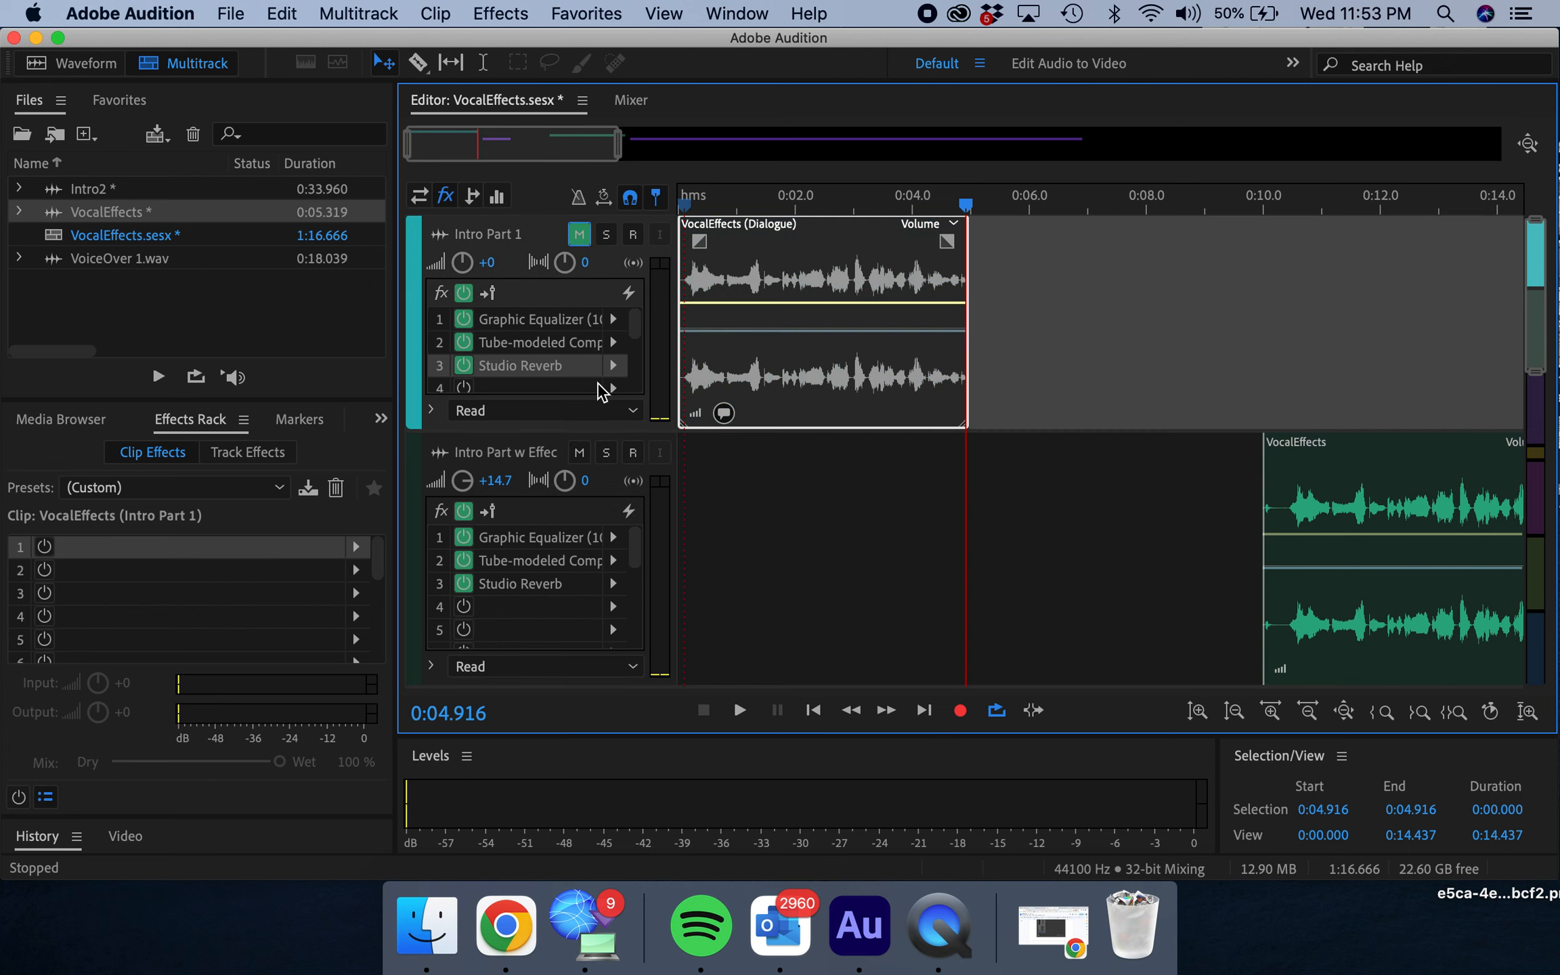
click(583, 448)
scroll(638, 655, down, 2)
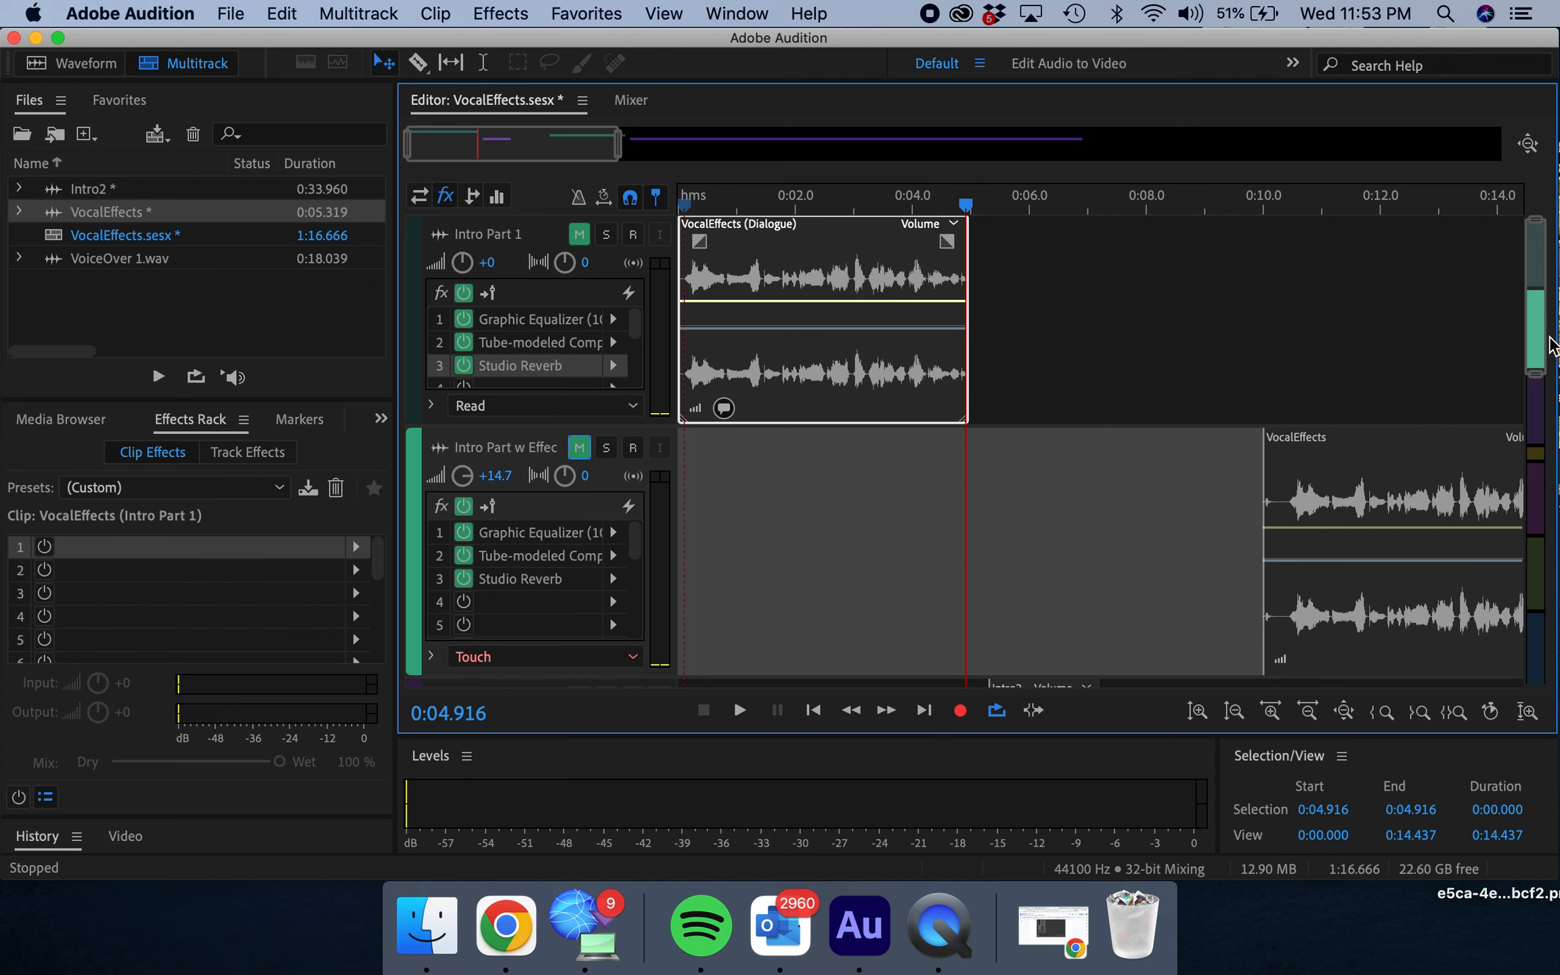
drag(1532, 348, 1498, 276)
click(579, 234)
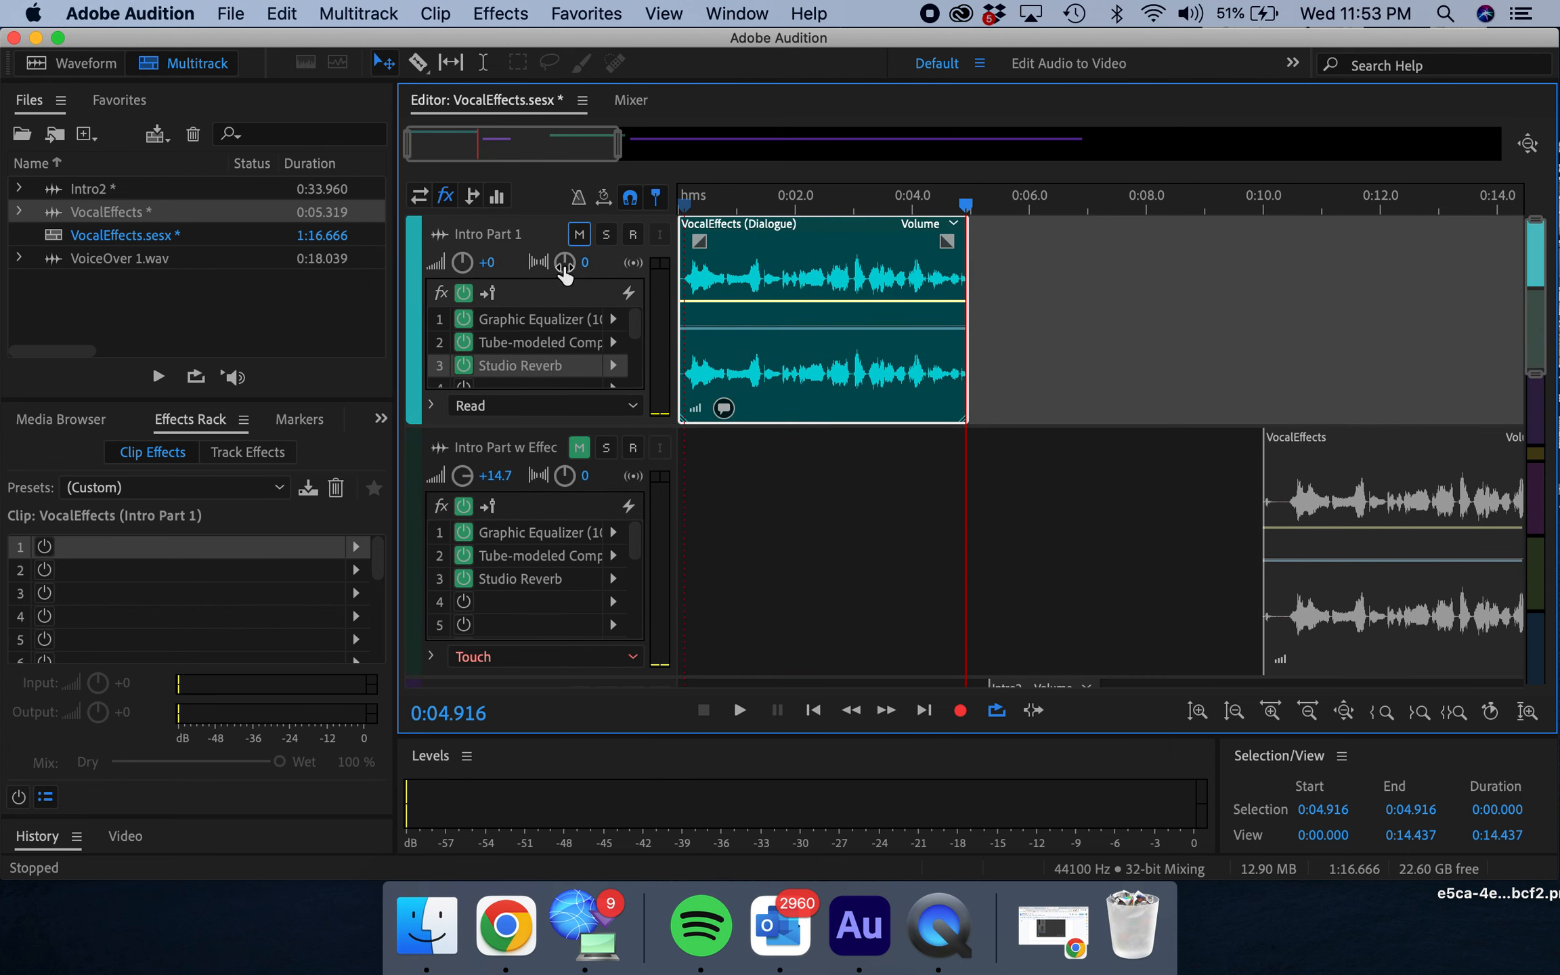
Bypass all effects on the Intro Part 1 track and play the vocal clip from its start to hear it dry.
click(464, 293)
click(464, 294)
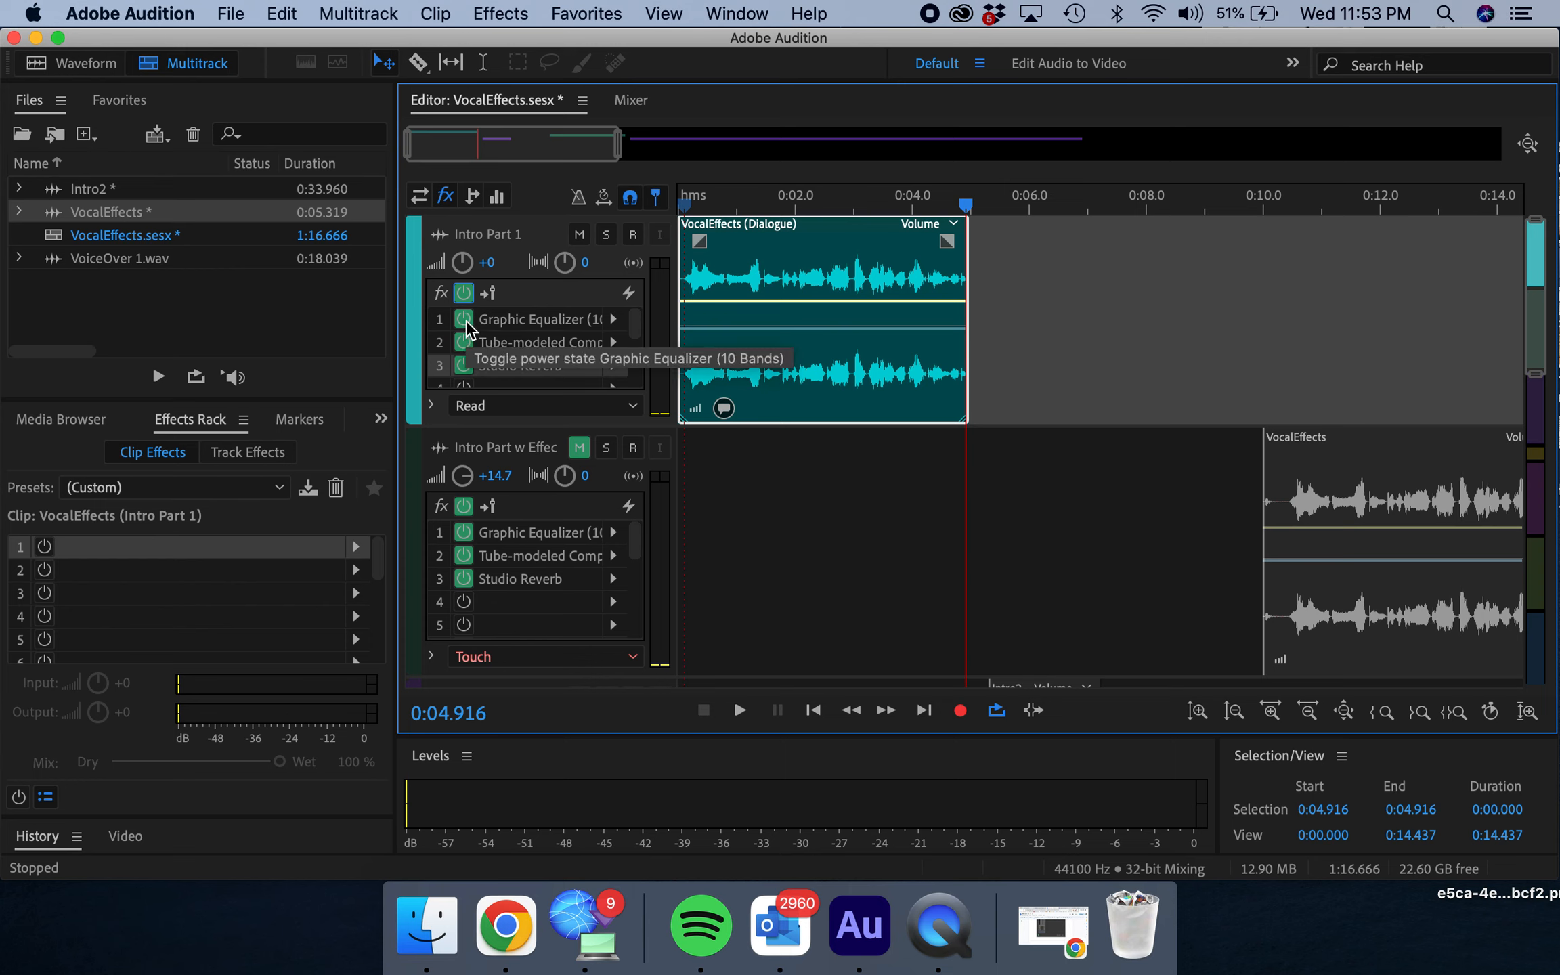
click(464, 294)
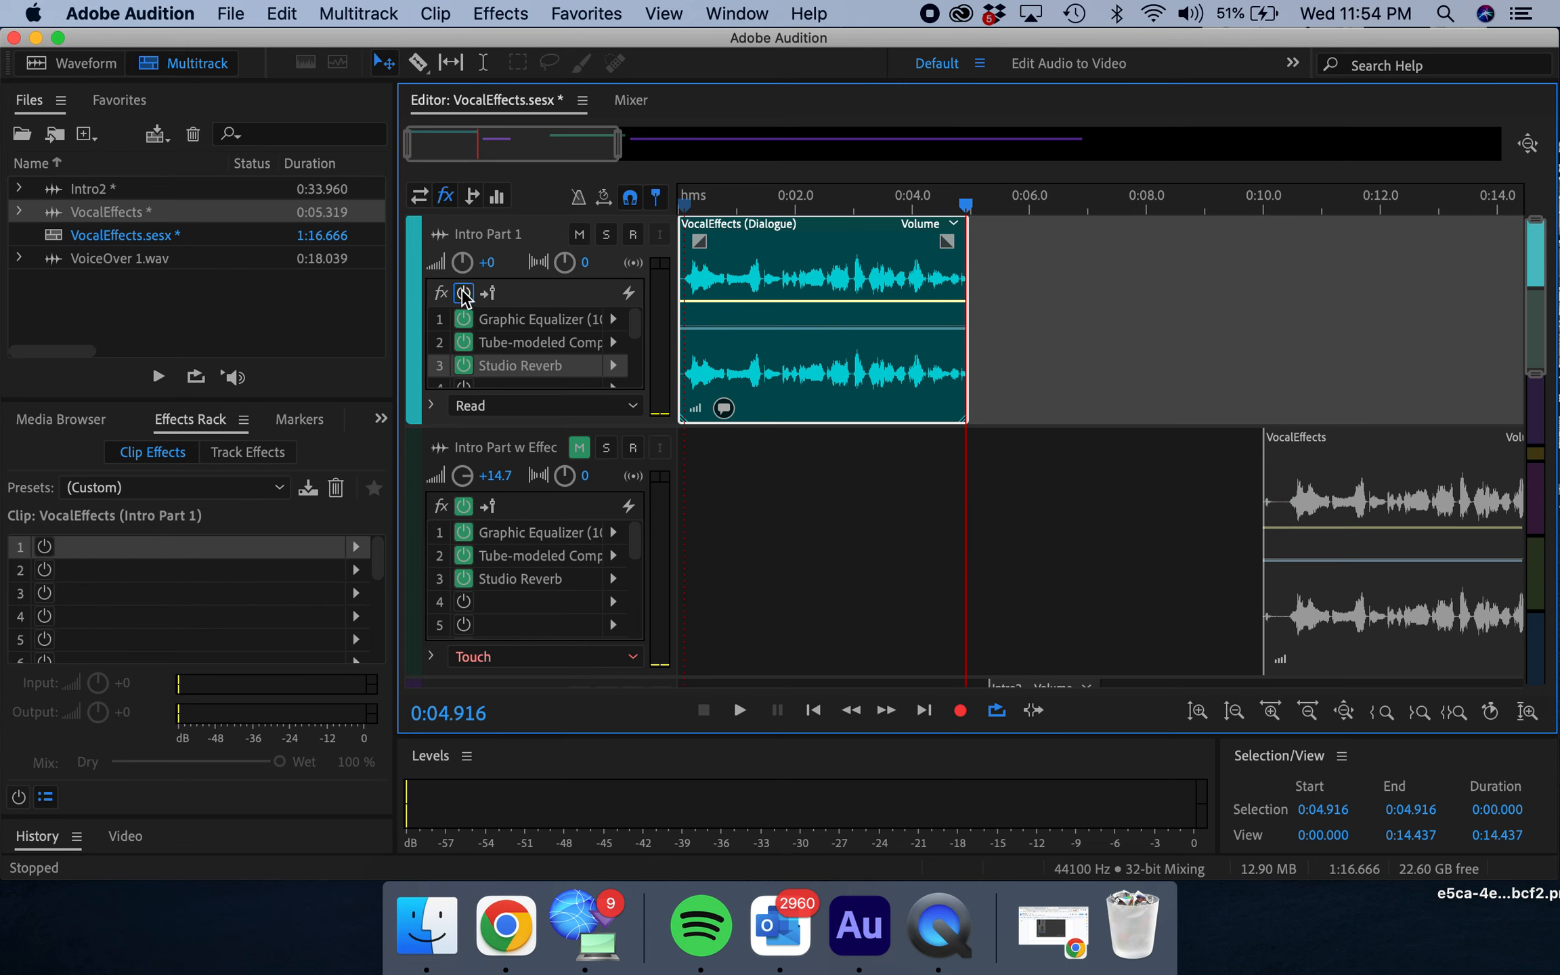
click(691, 200)
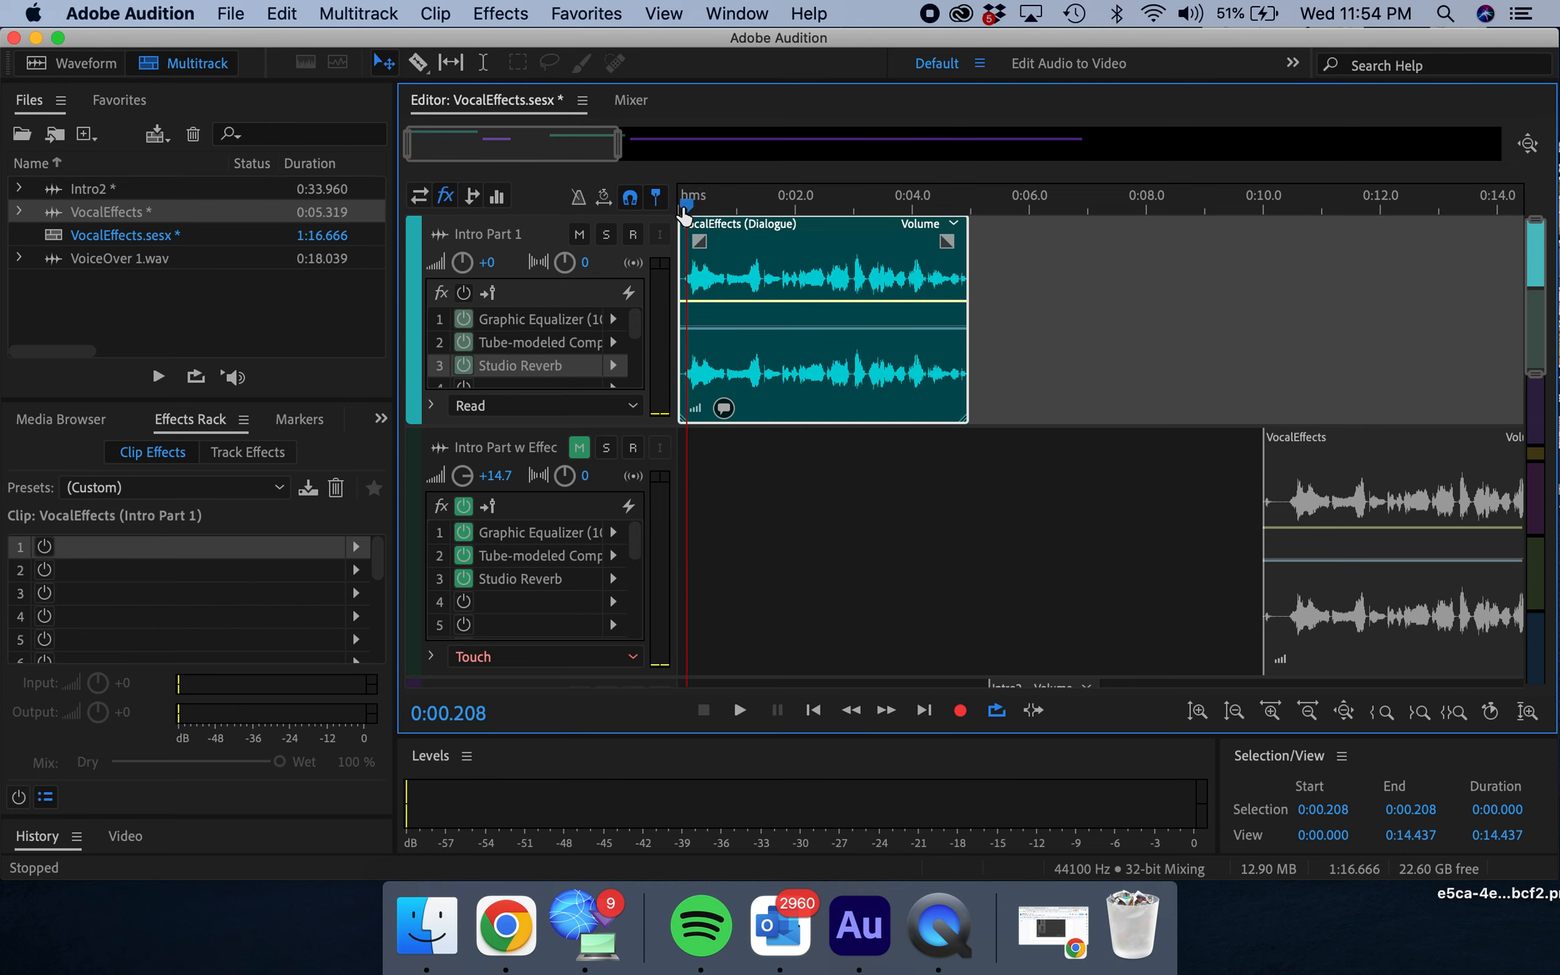
click(683, 206)
key(space)
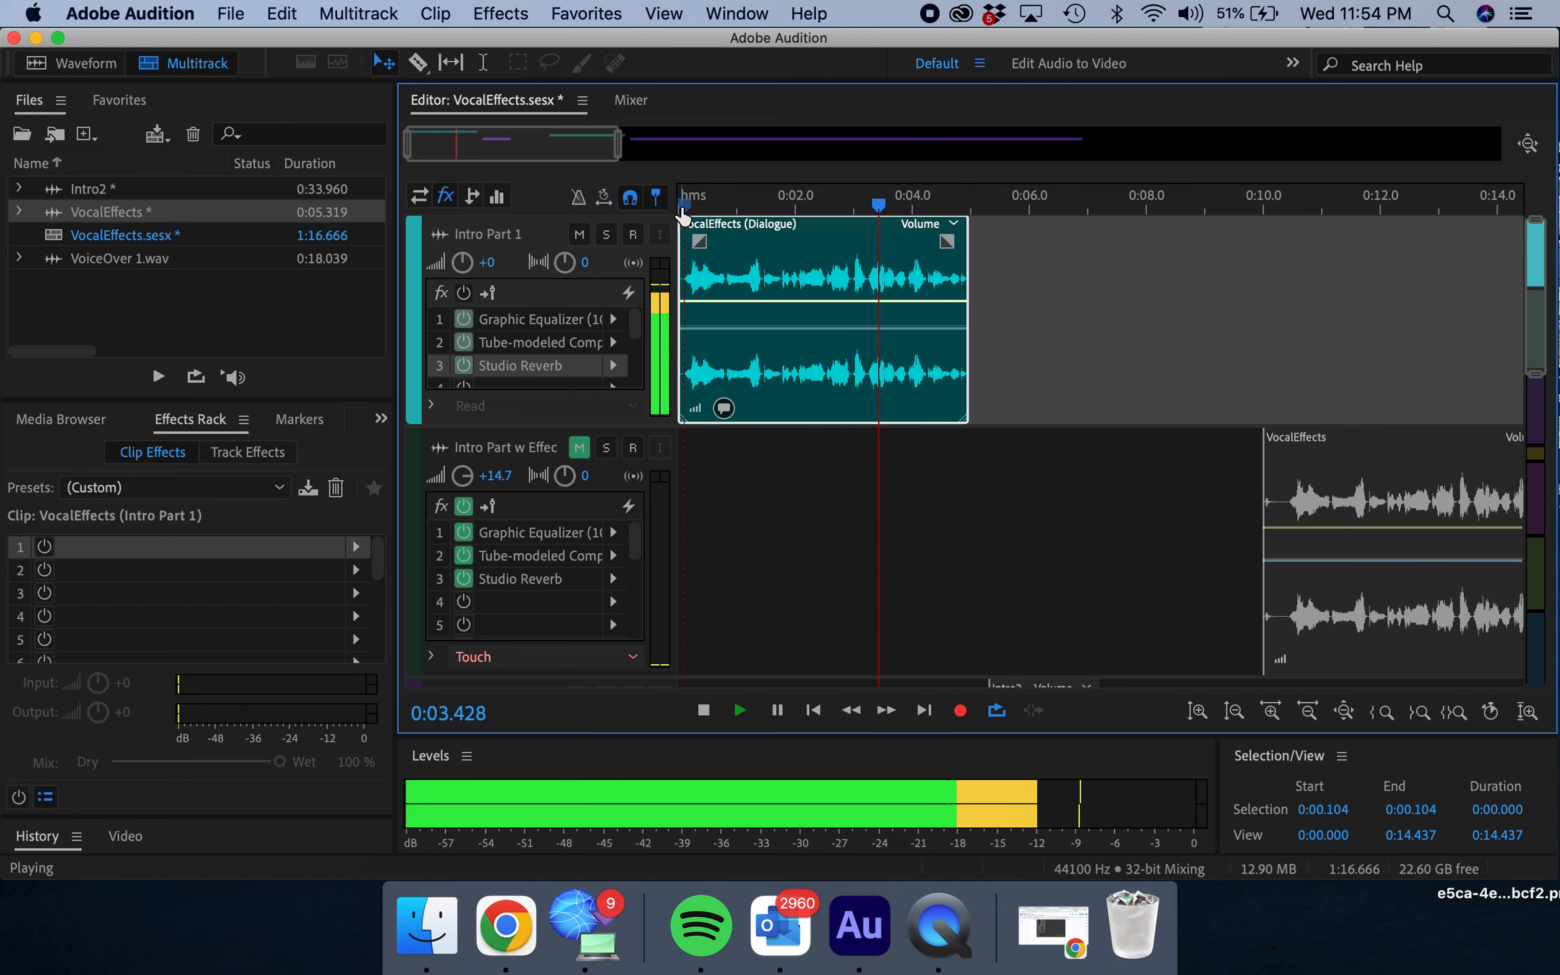
key(space)
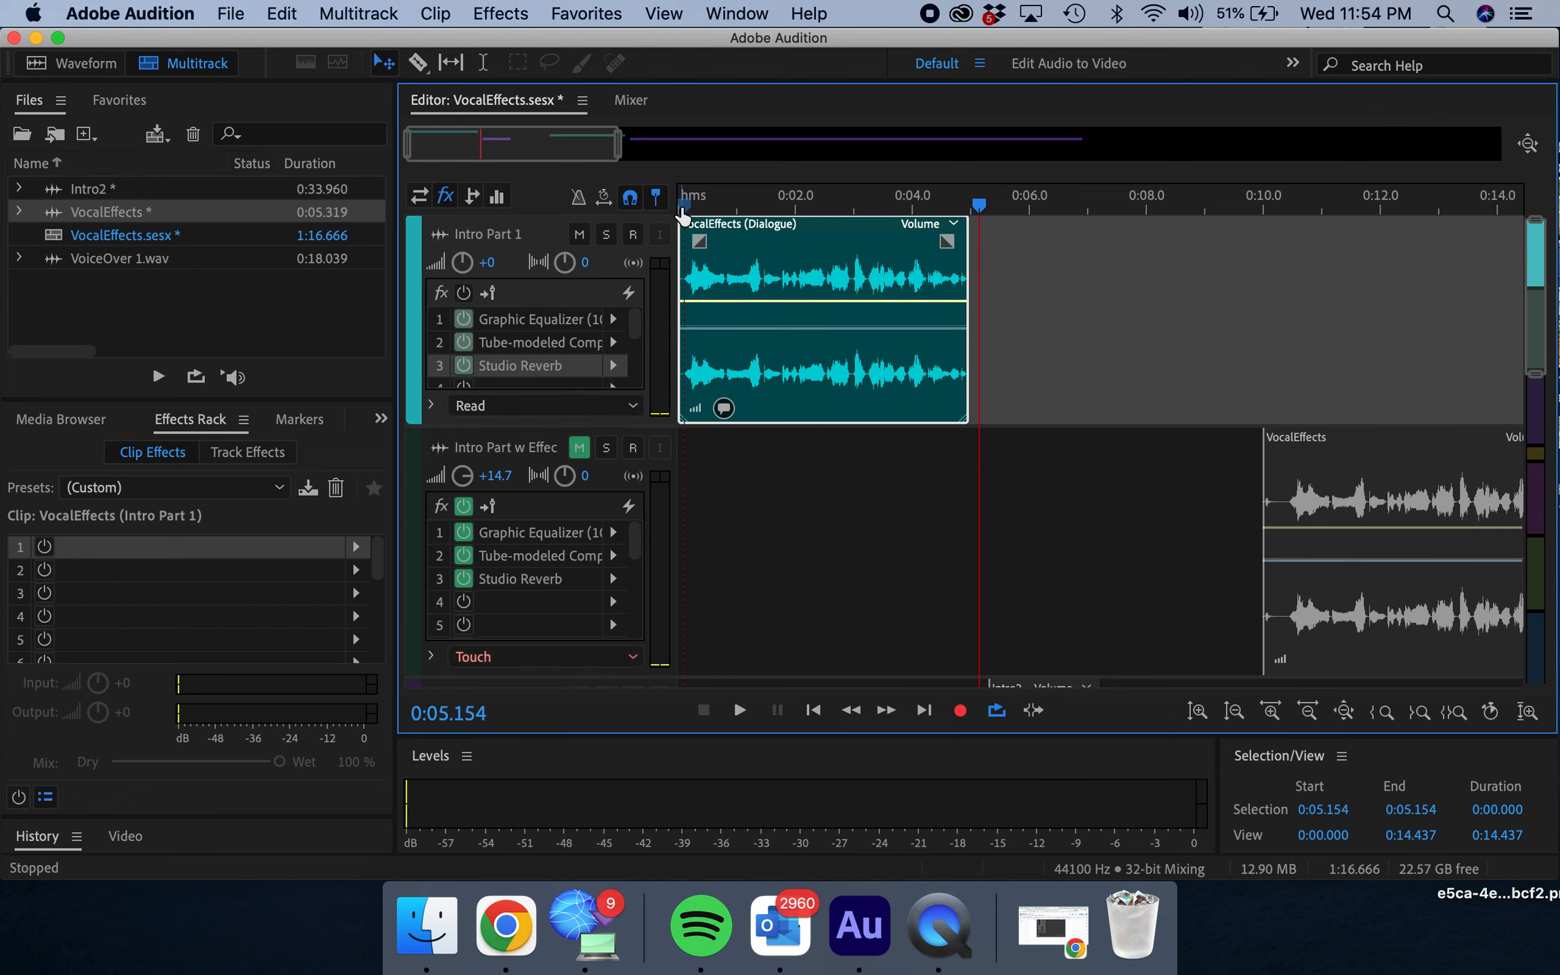
Re-enable all effects on the Intro Part 1 track and replay the vocal clip from its start for comparison.
click(464, 292)
click(681, 204)
key(space)
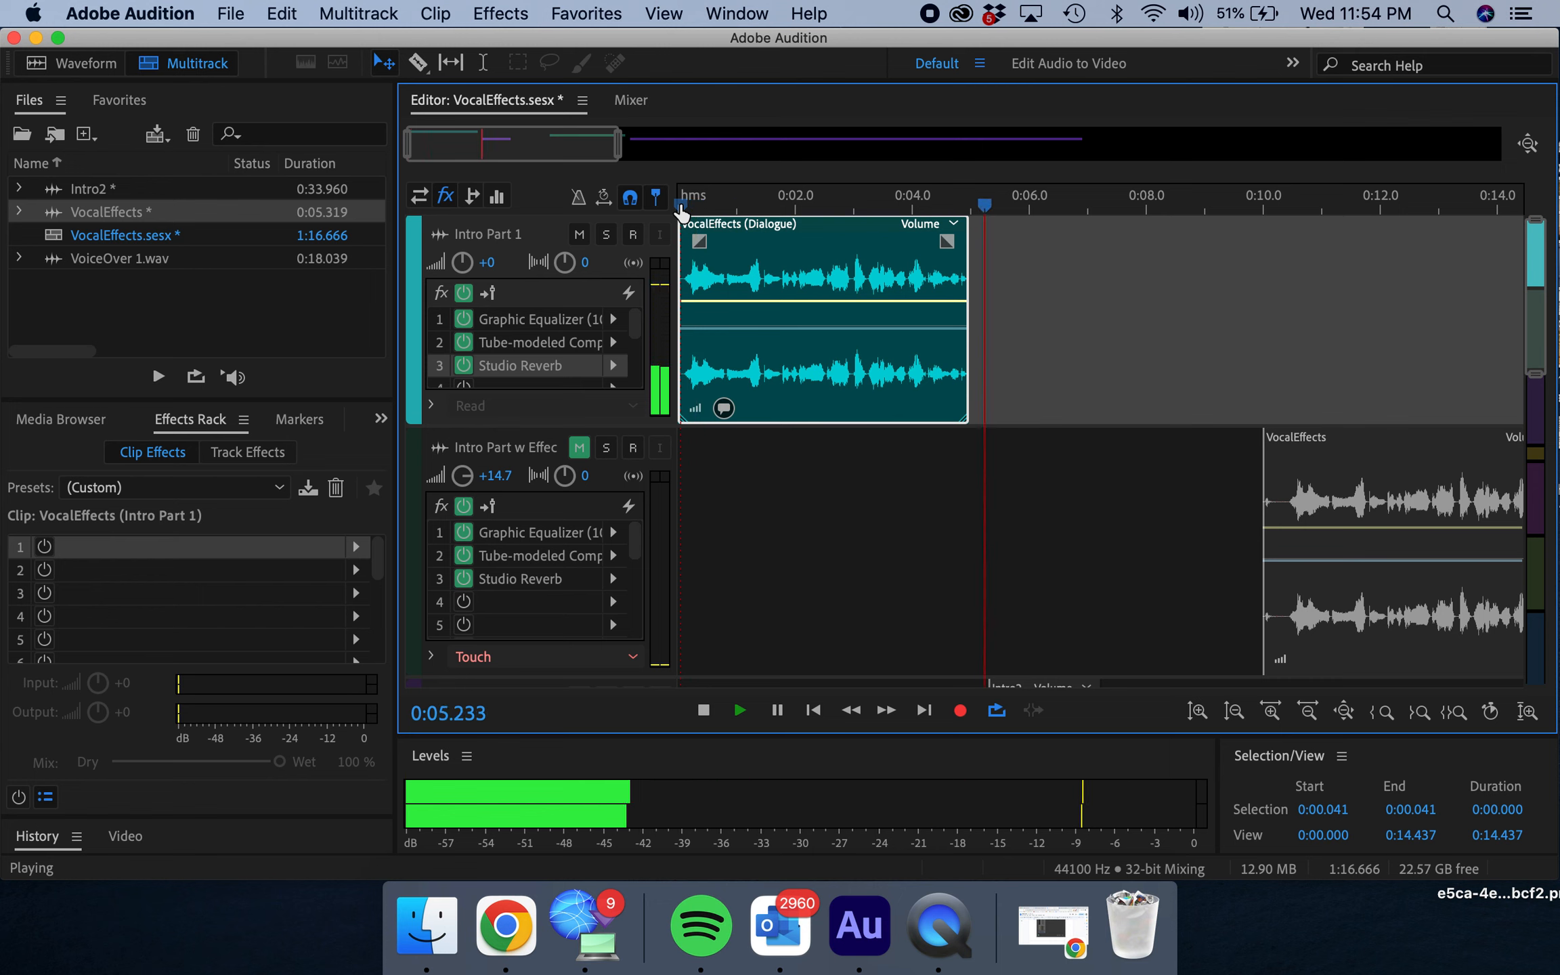
key(space)
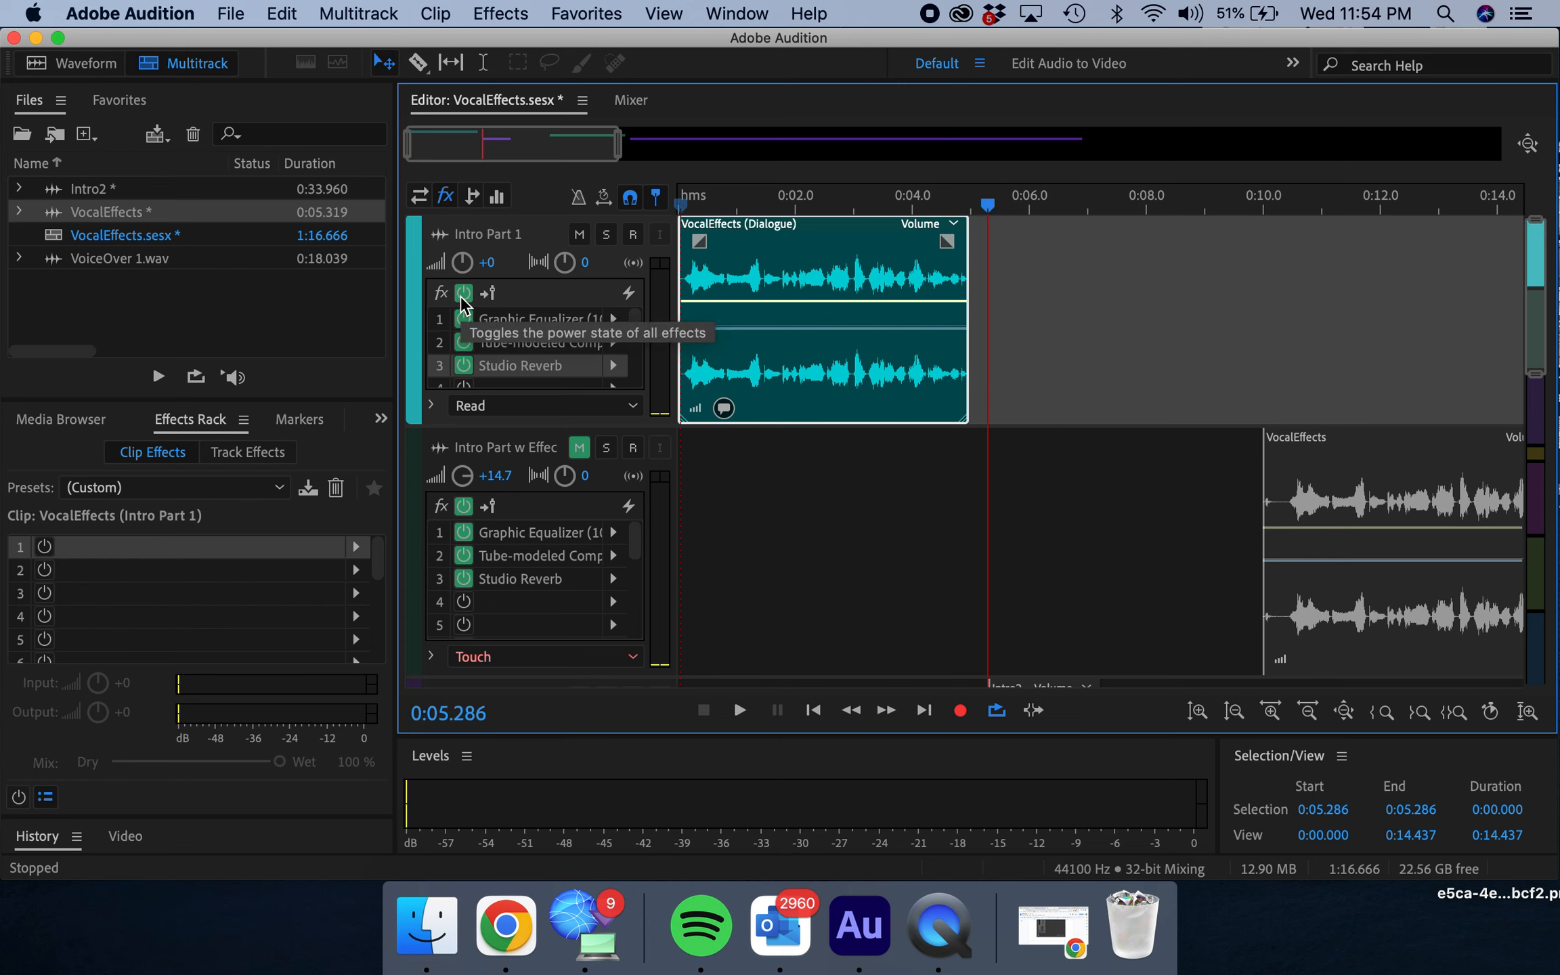
Mute the Intro Part 1 track and move Track 2 directly beneath it in the track order.
click(579, 234)
drag(1534, 308, 1517, 375)
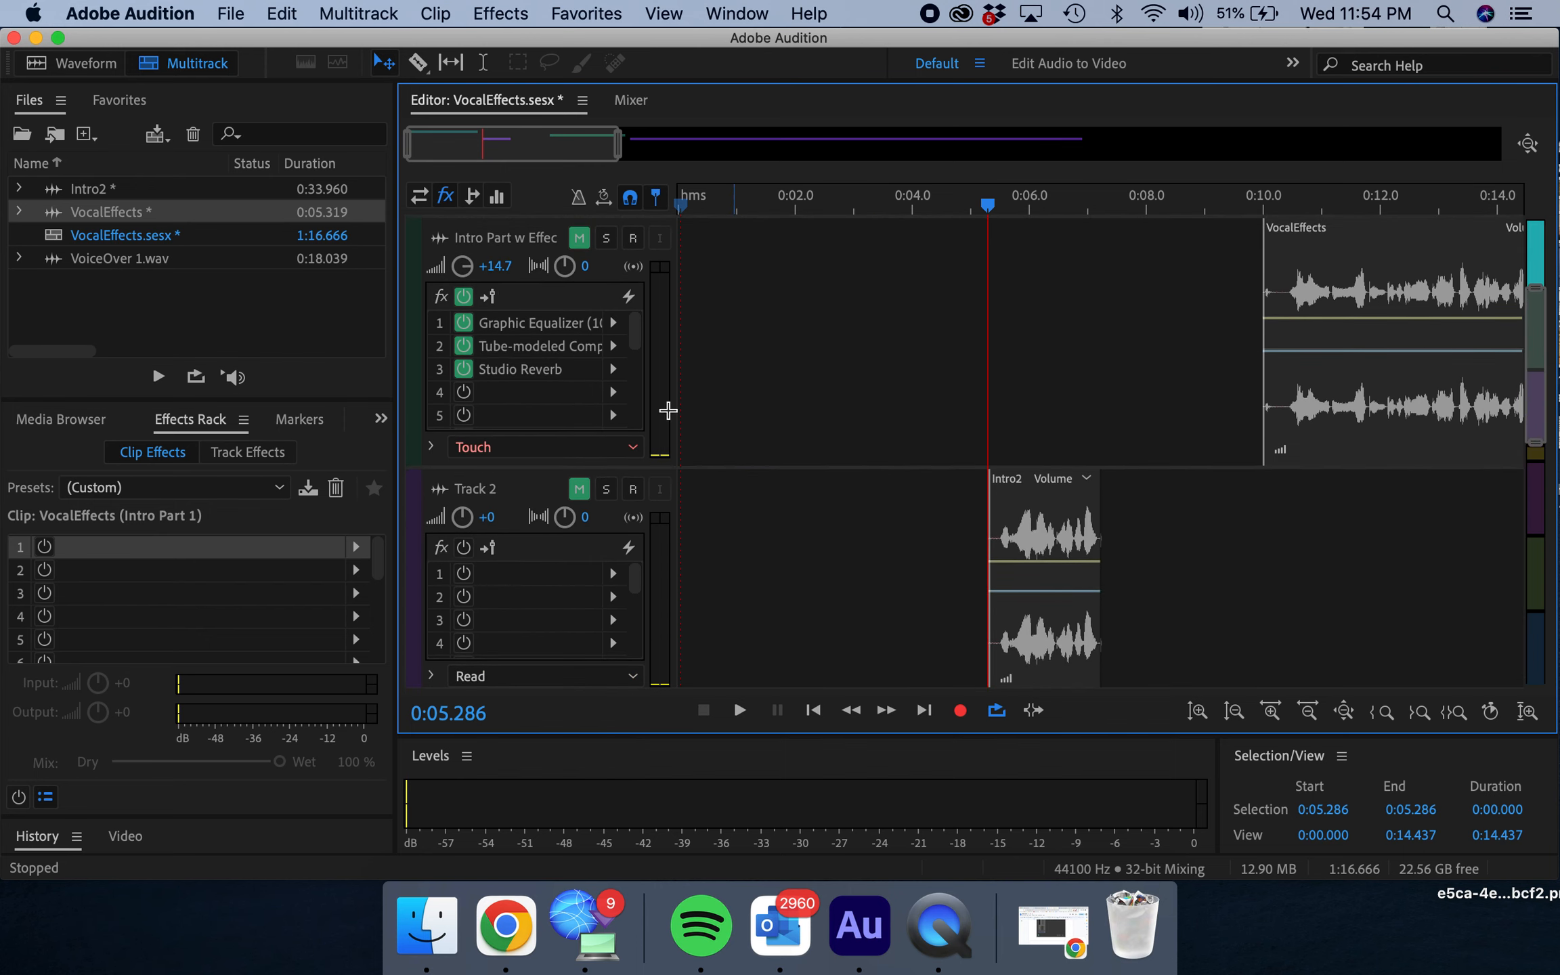
drag(434, 503, 946, 375)
scroll(946, 375, up, 5)
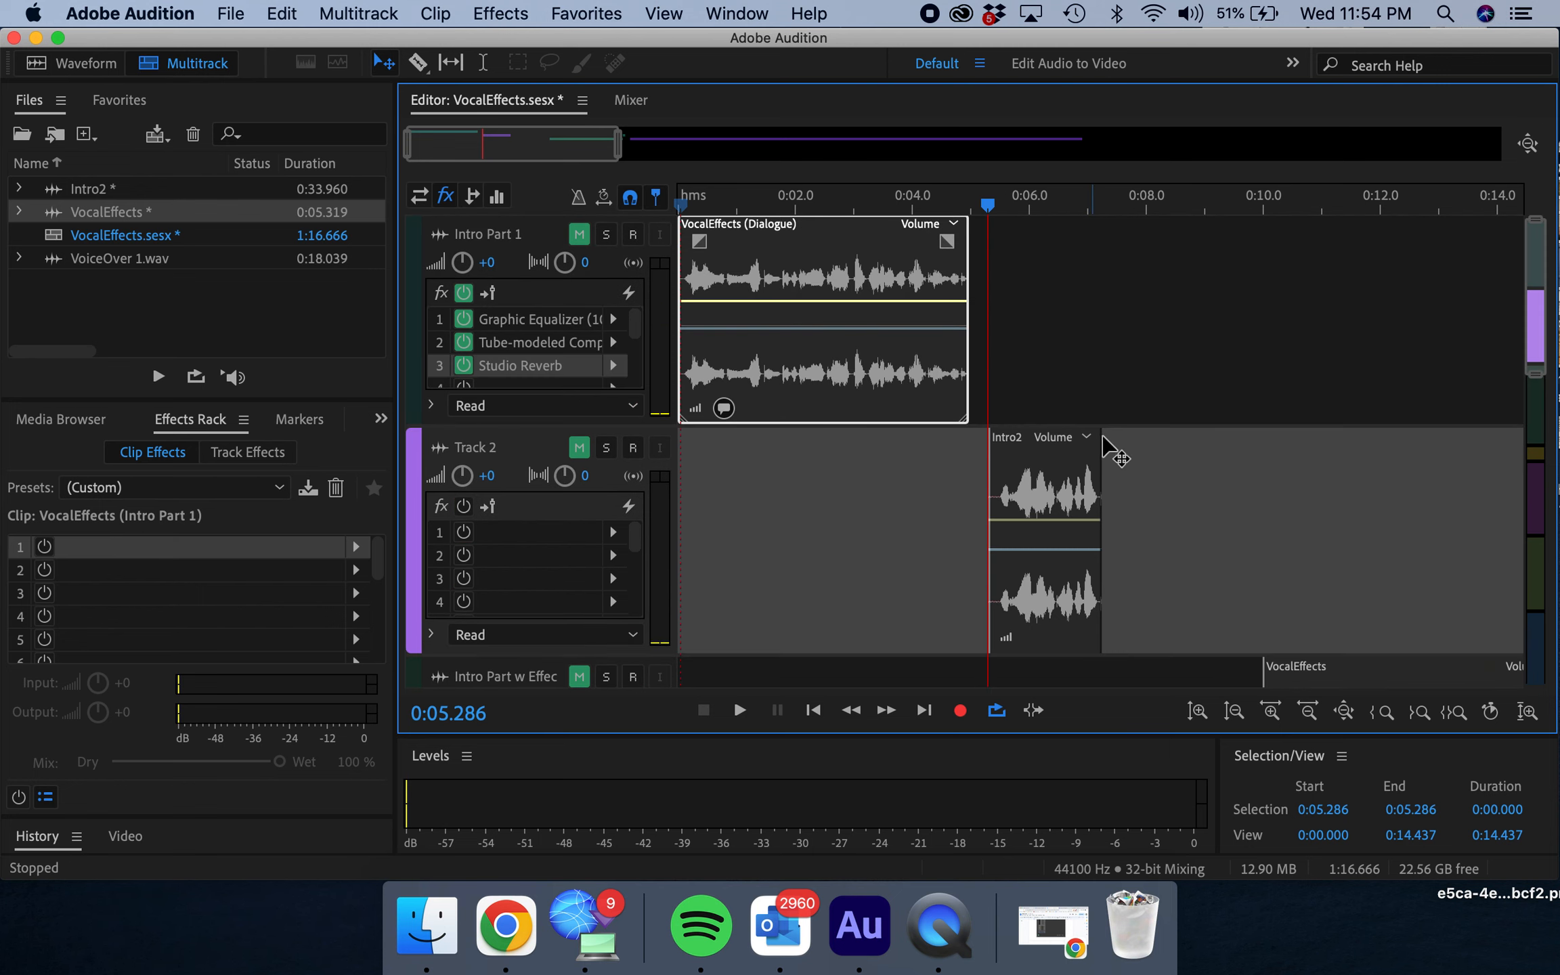
Move the Intro2 clip to begin where the VocalEffects clip ends and unmute Track 2.
drag(1057, 437, 1026, 438)
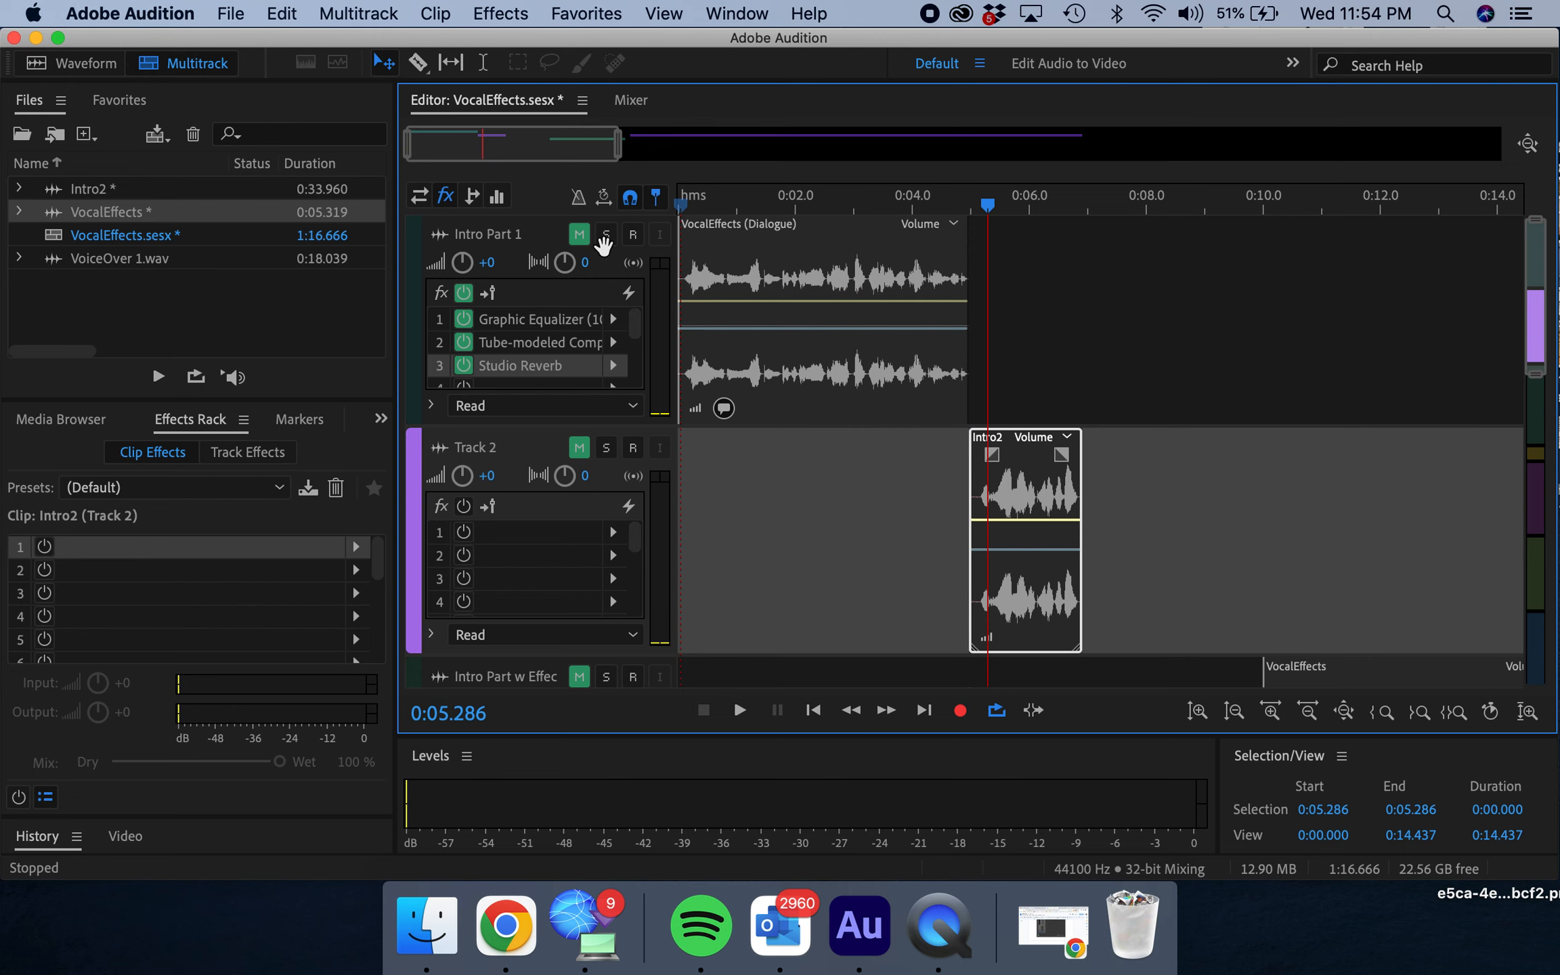
click(579, 447)
Shift the Intro2 clip to start at 0:04.867 and trim its beginning to the end of the VocalEffects clip.
click(962, 201)
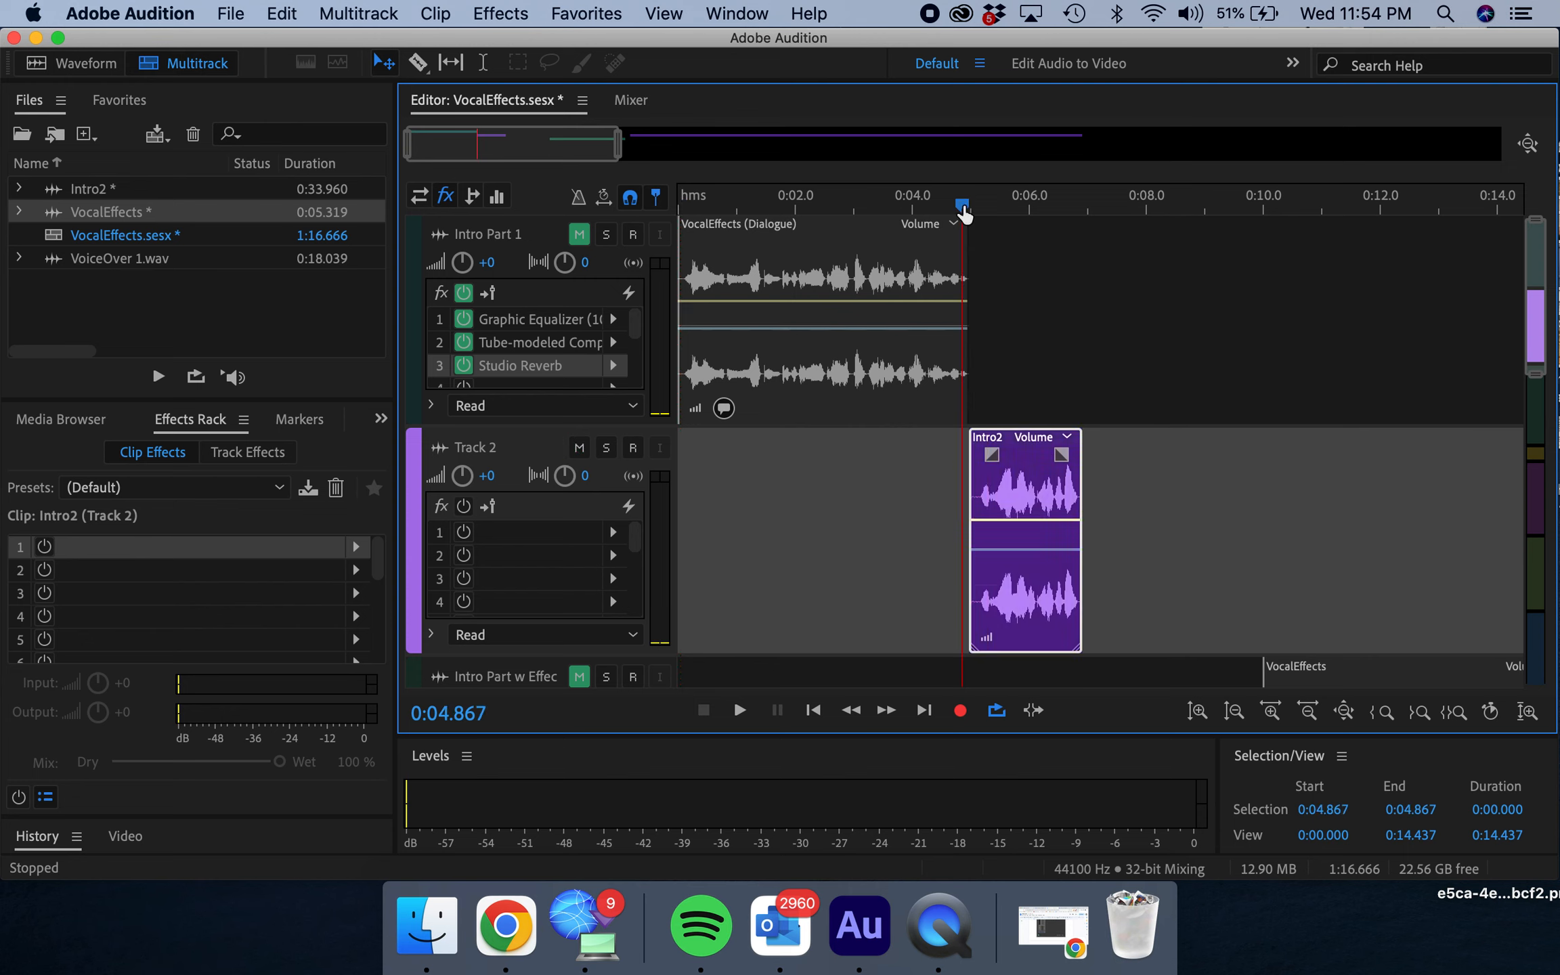
drag(993, 442, 986, 443)
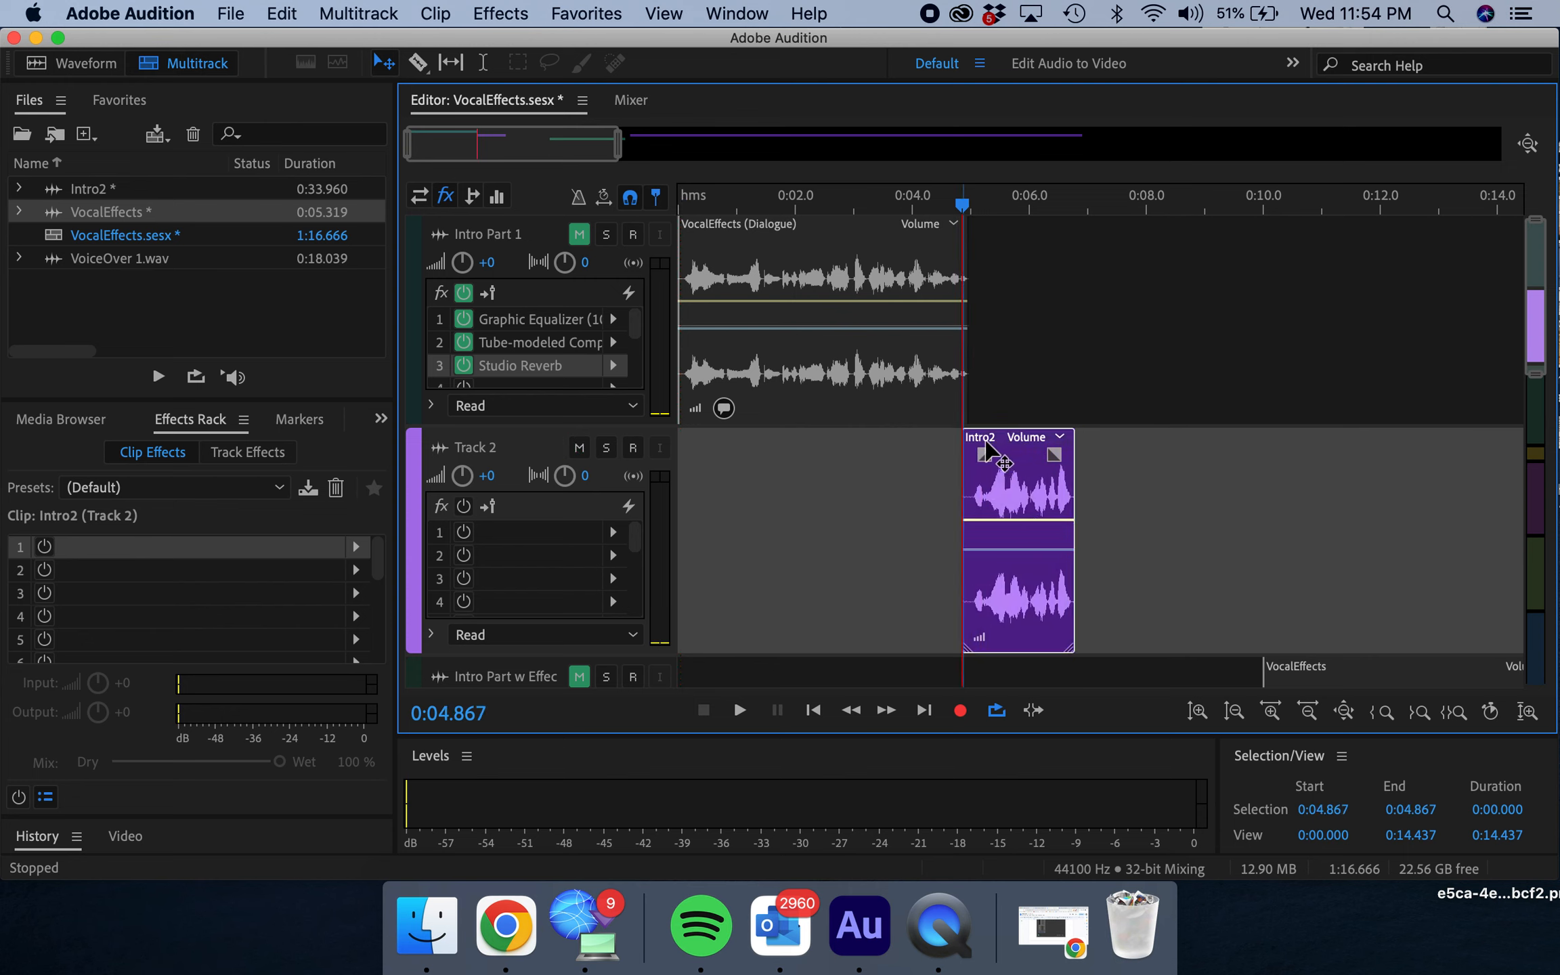
drag(966, 512, 974, 504)
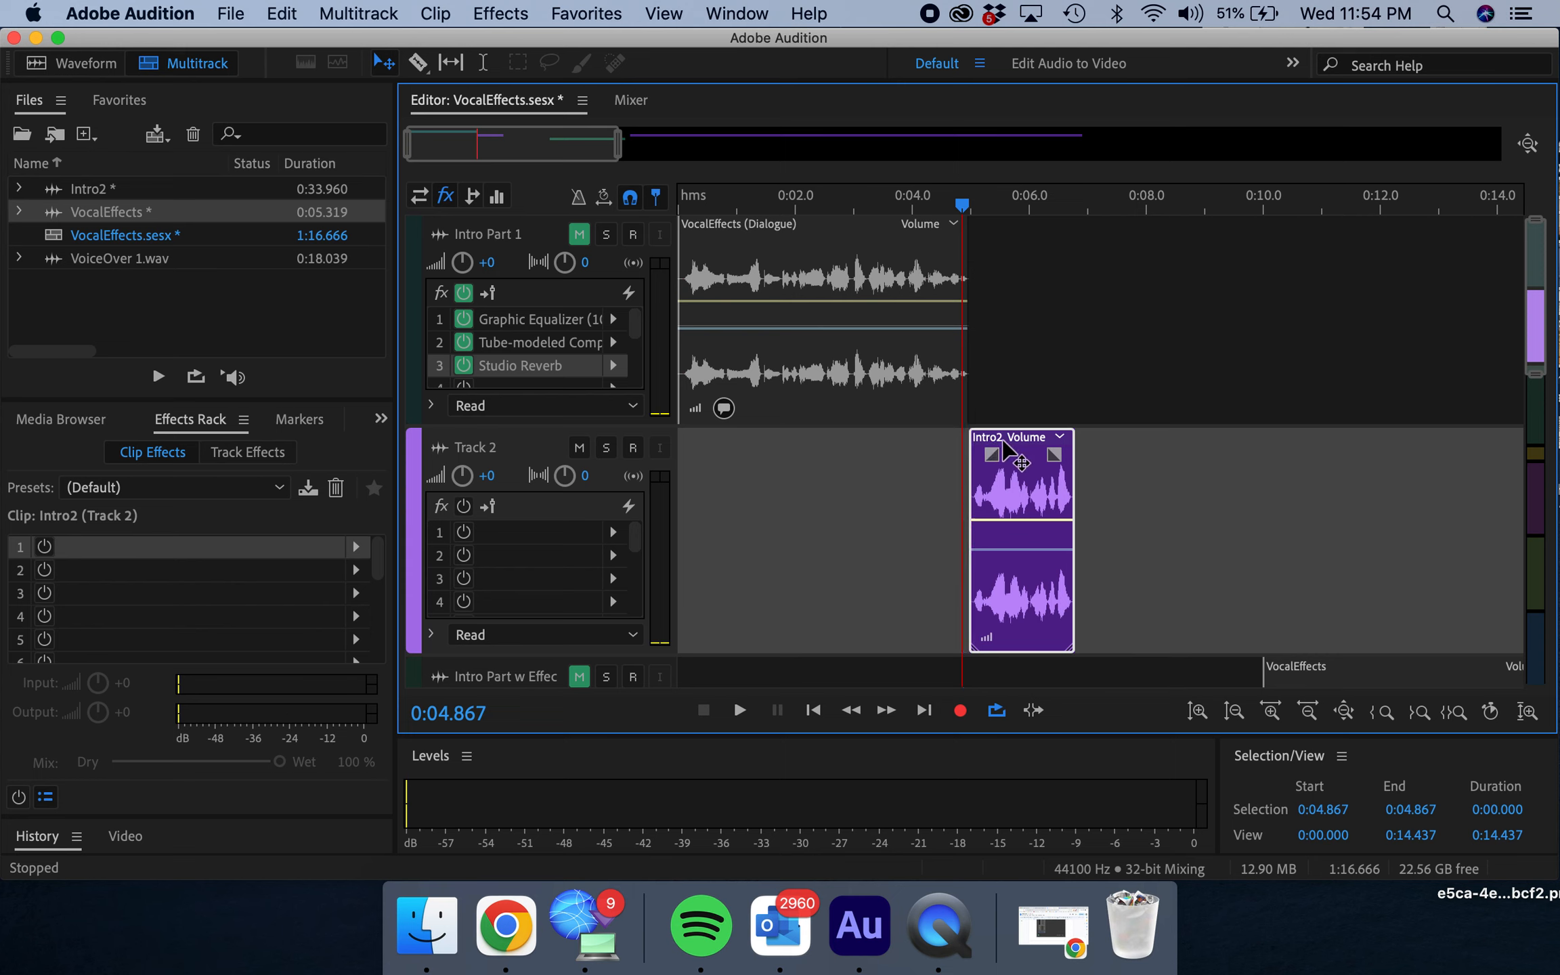
Play the Intro2 clip on Track 2 from its start twice to hear it without effects.
drag(964, 215, 973, 216)
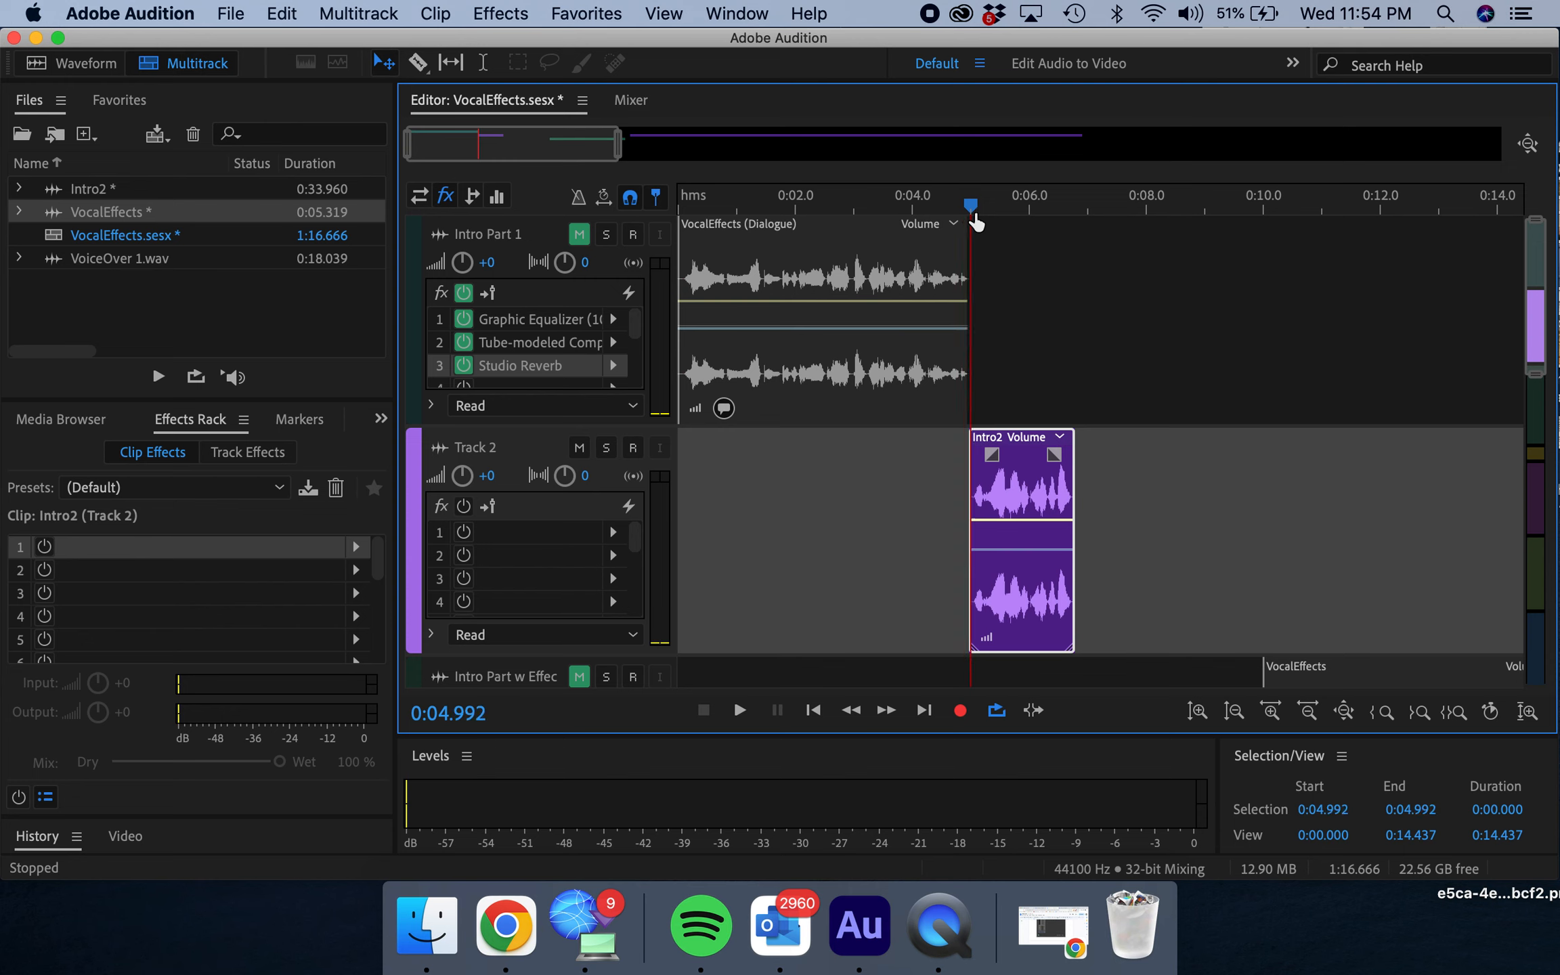
key(space)
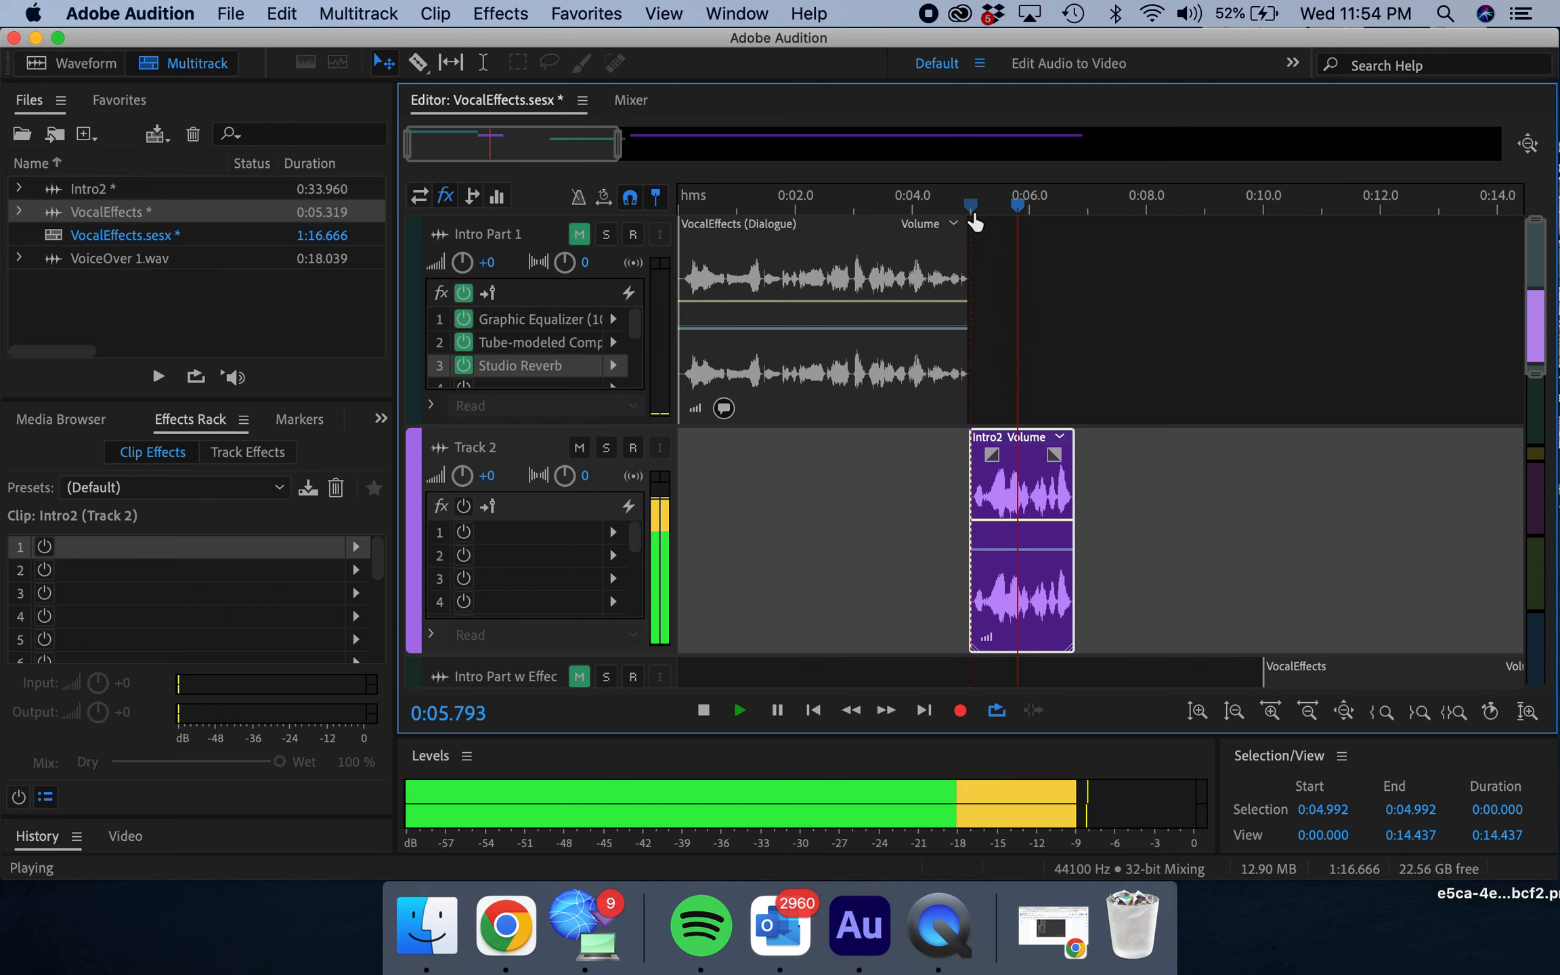
key(space)
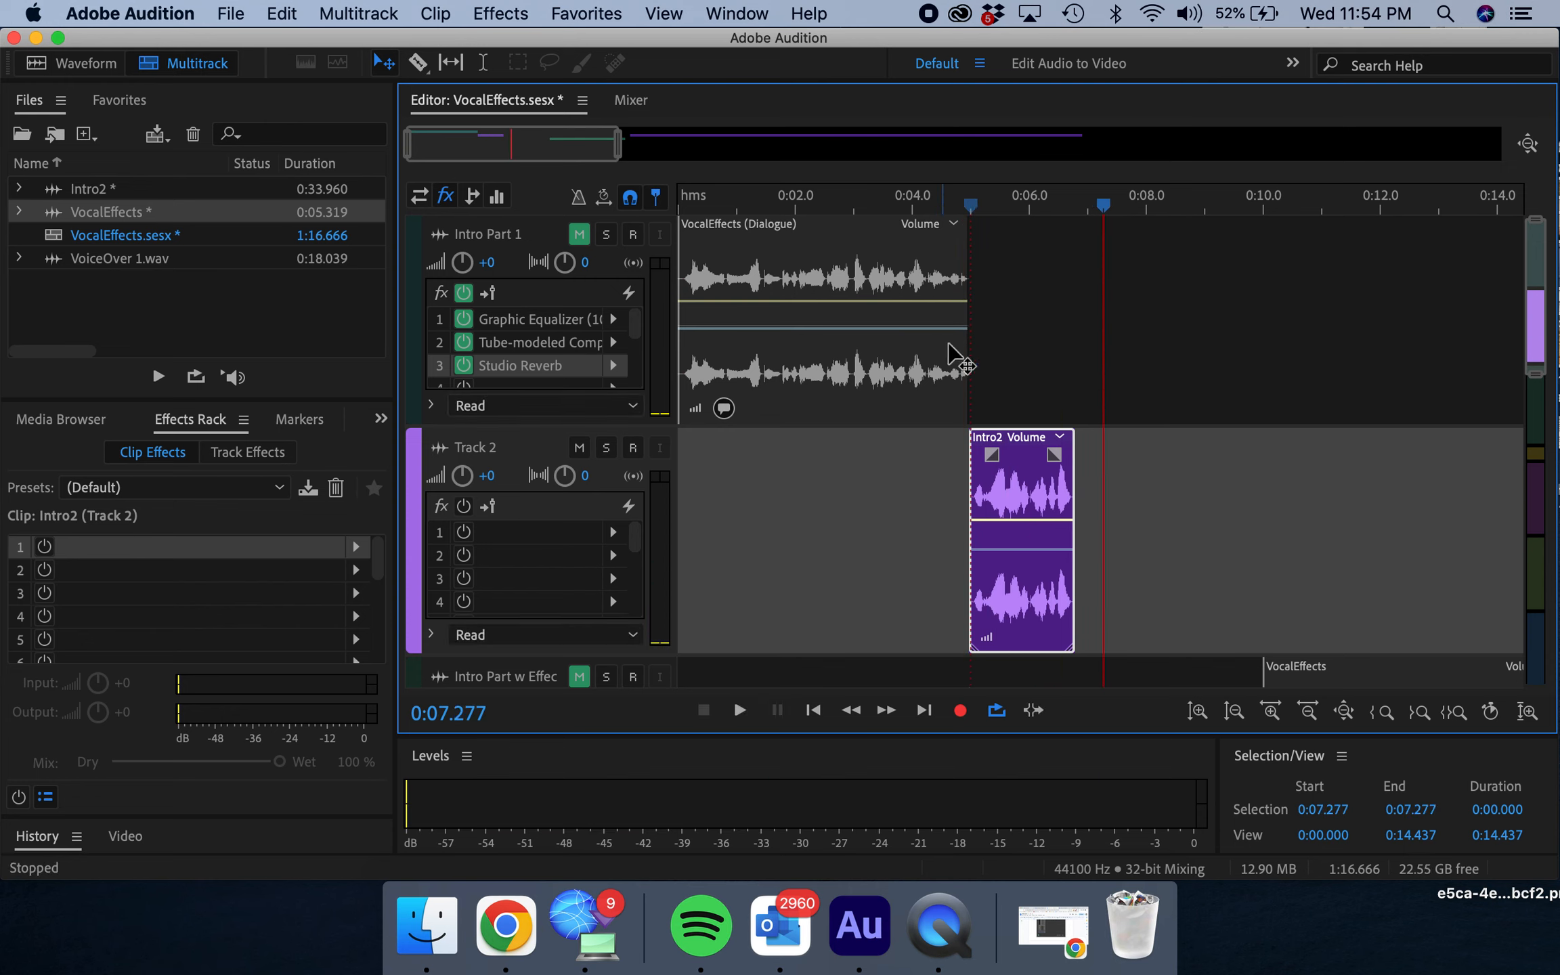
click(969, 205)
key(space)
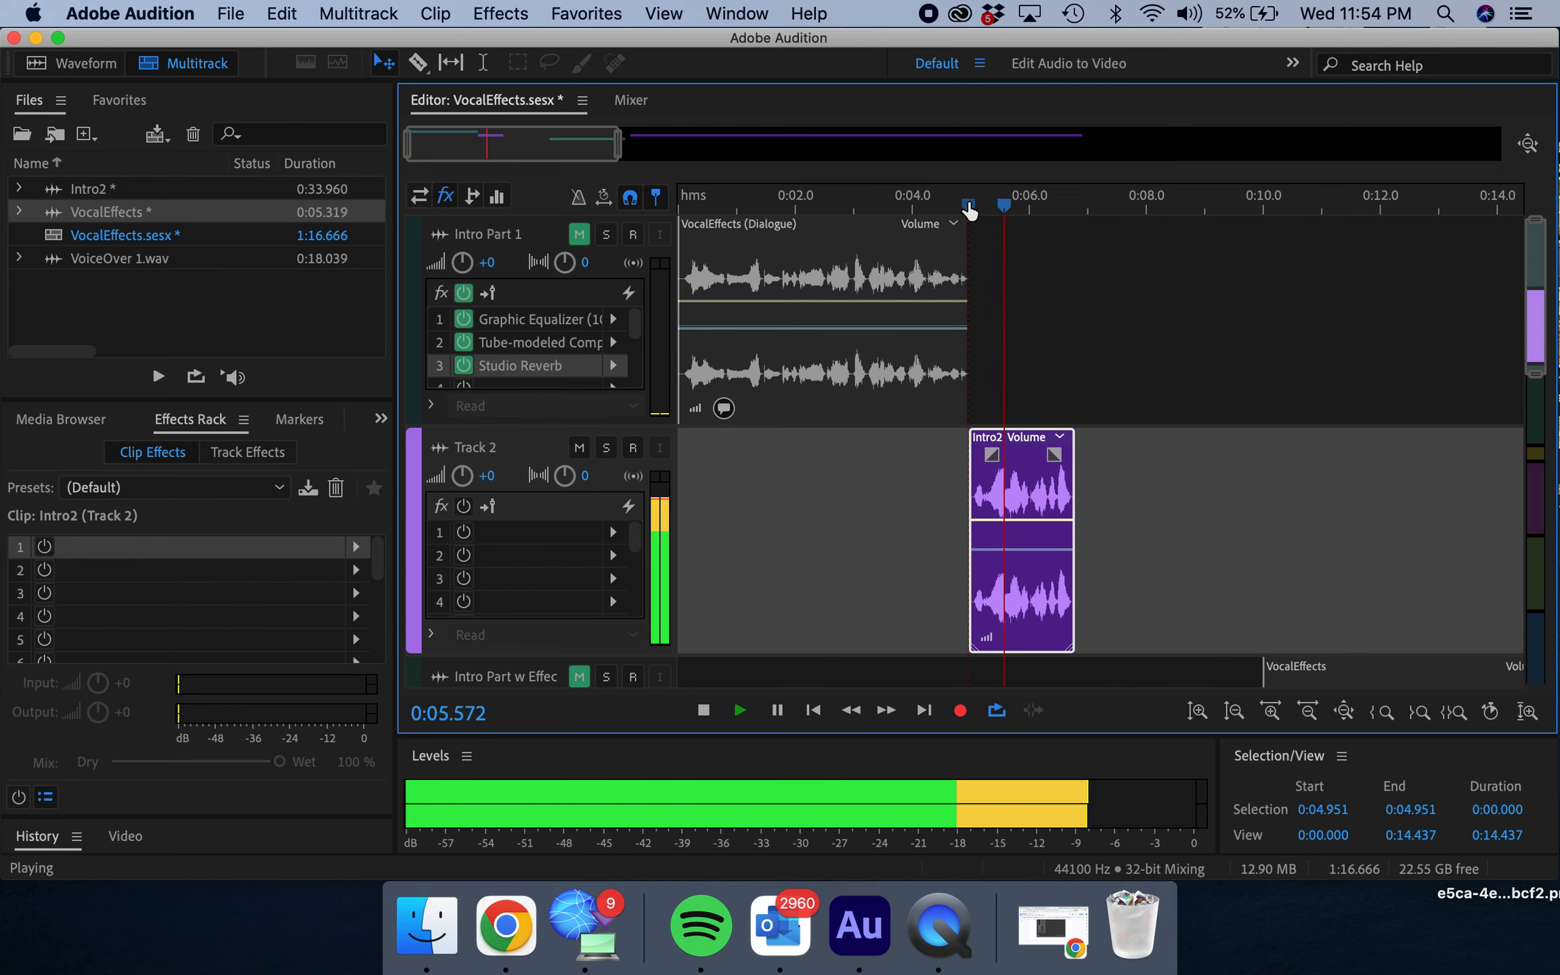
key(space)
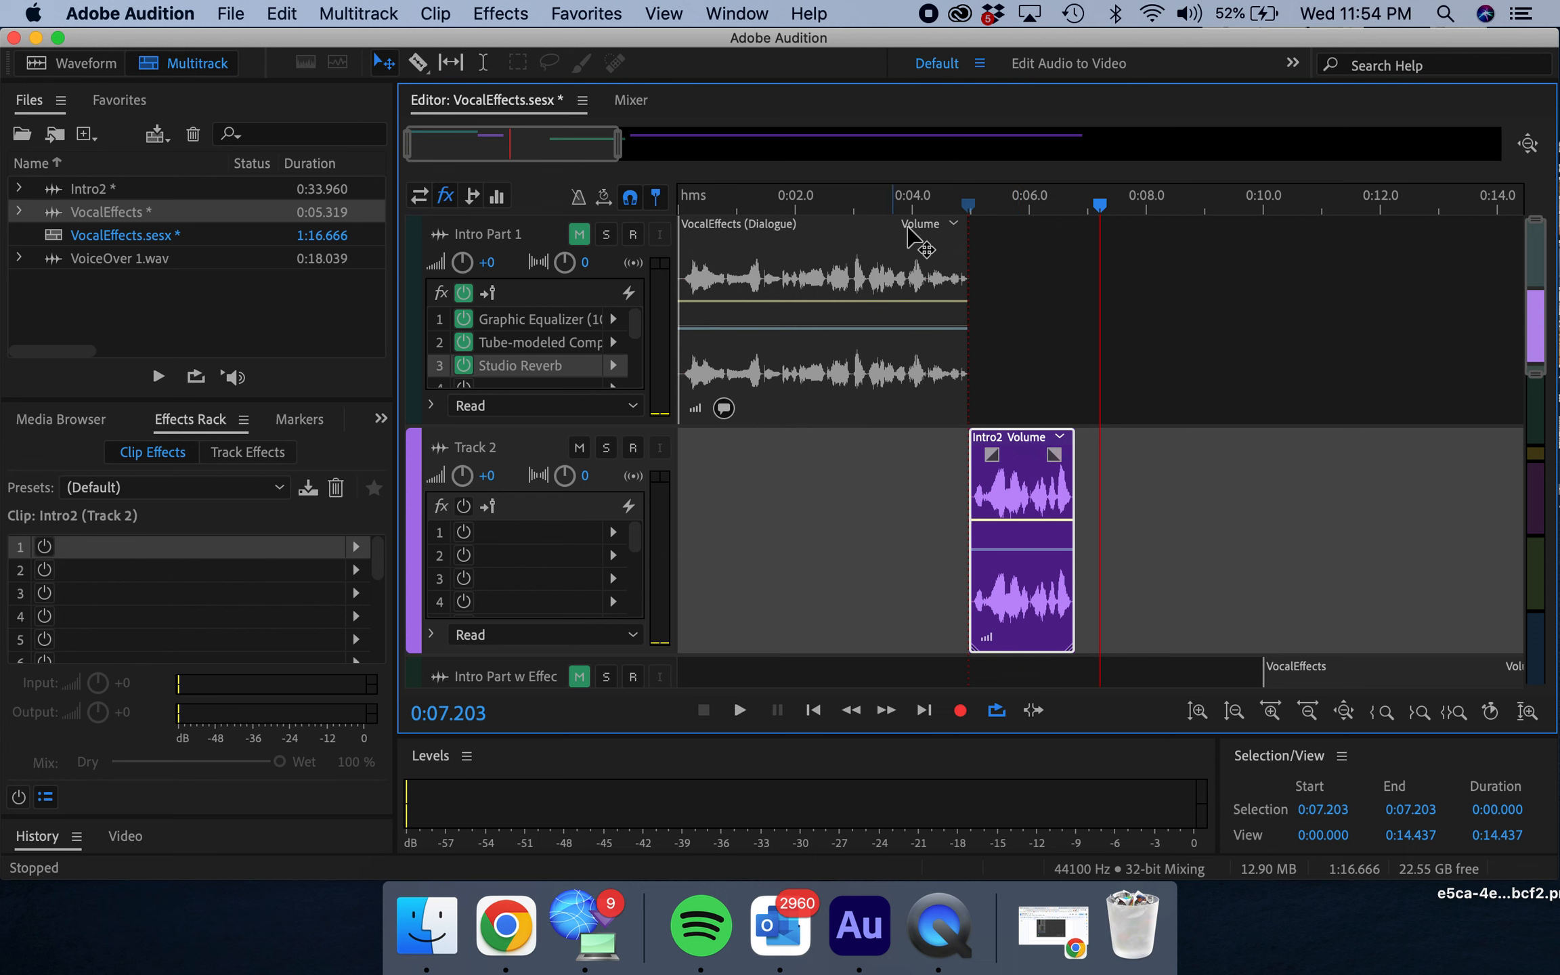
click(500, 14)
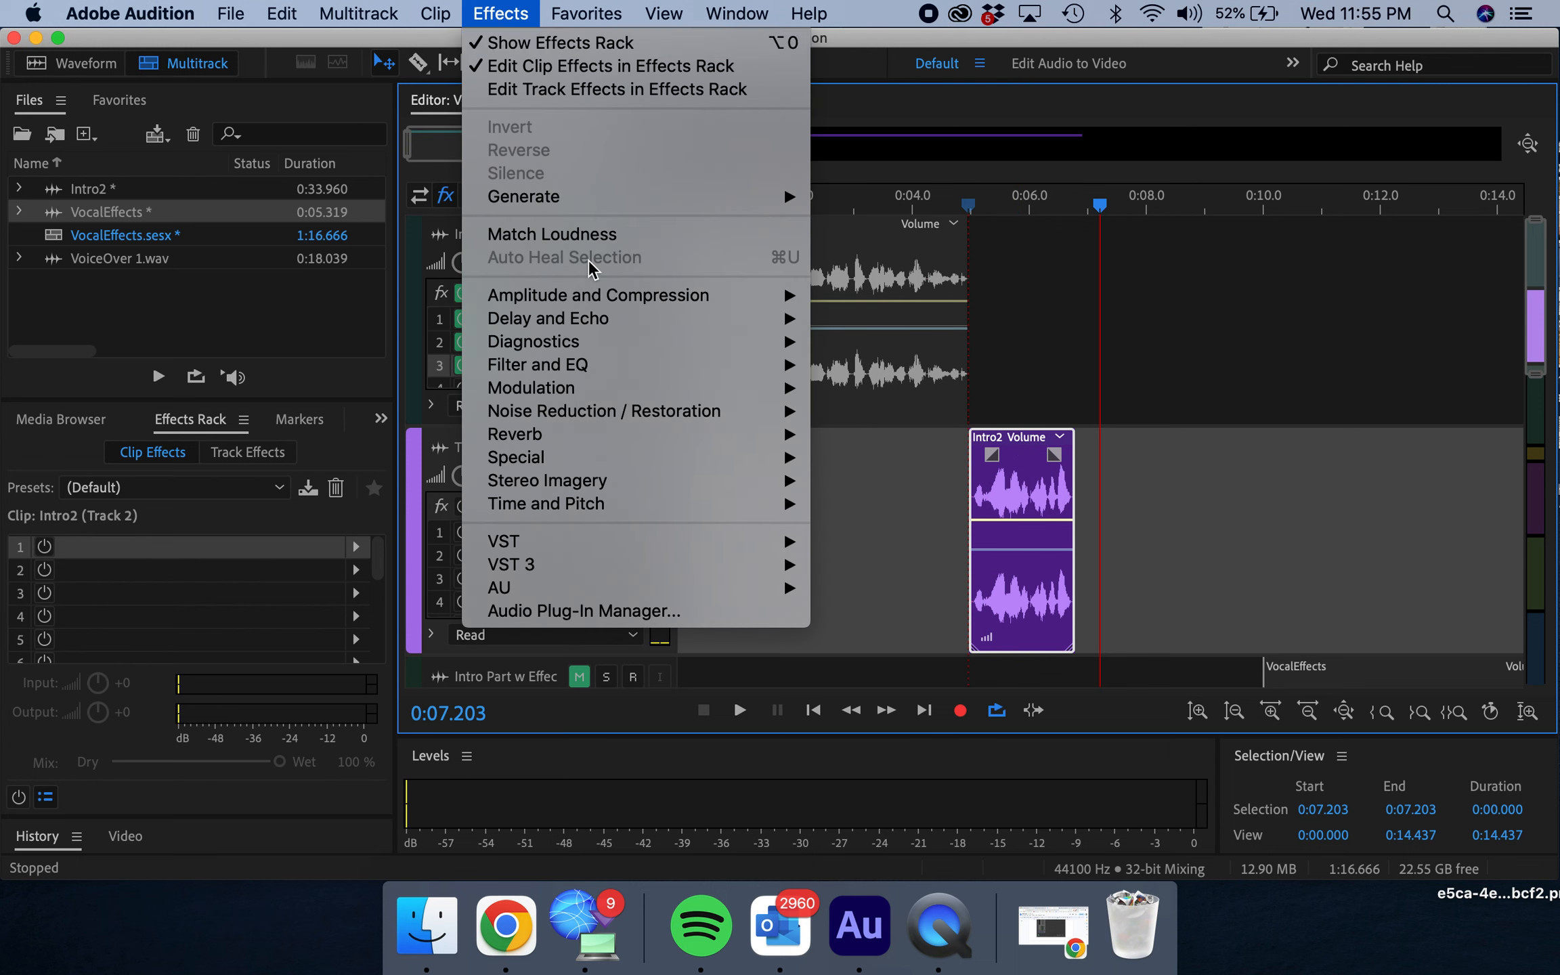
mouse_move(604, 486)
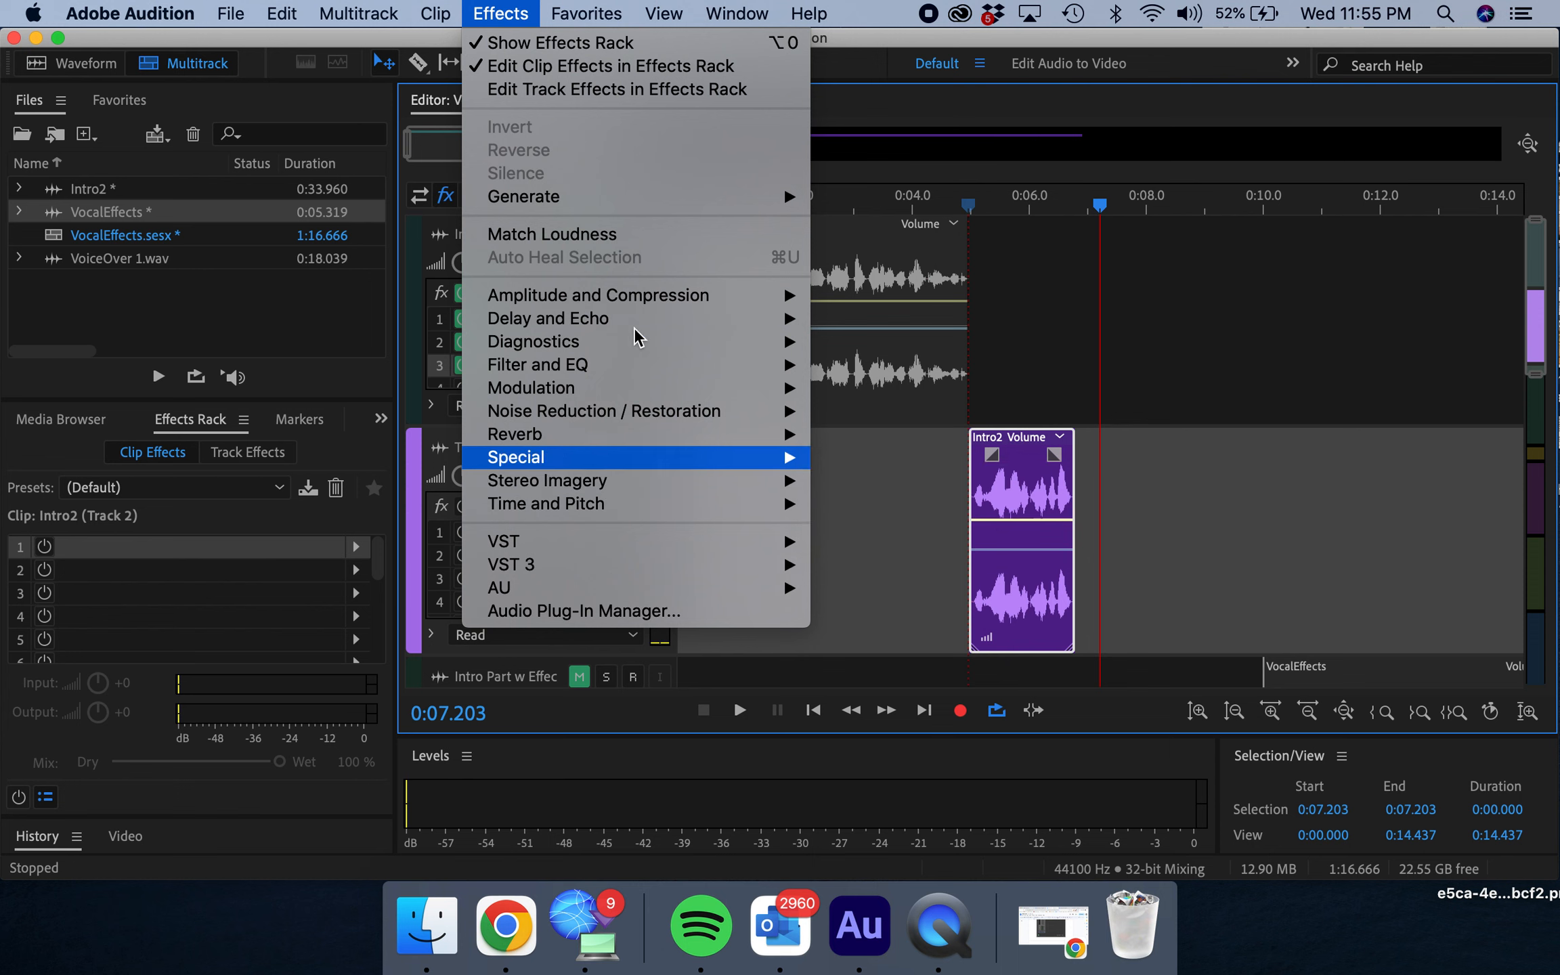
mouse_move(737, 13)
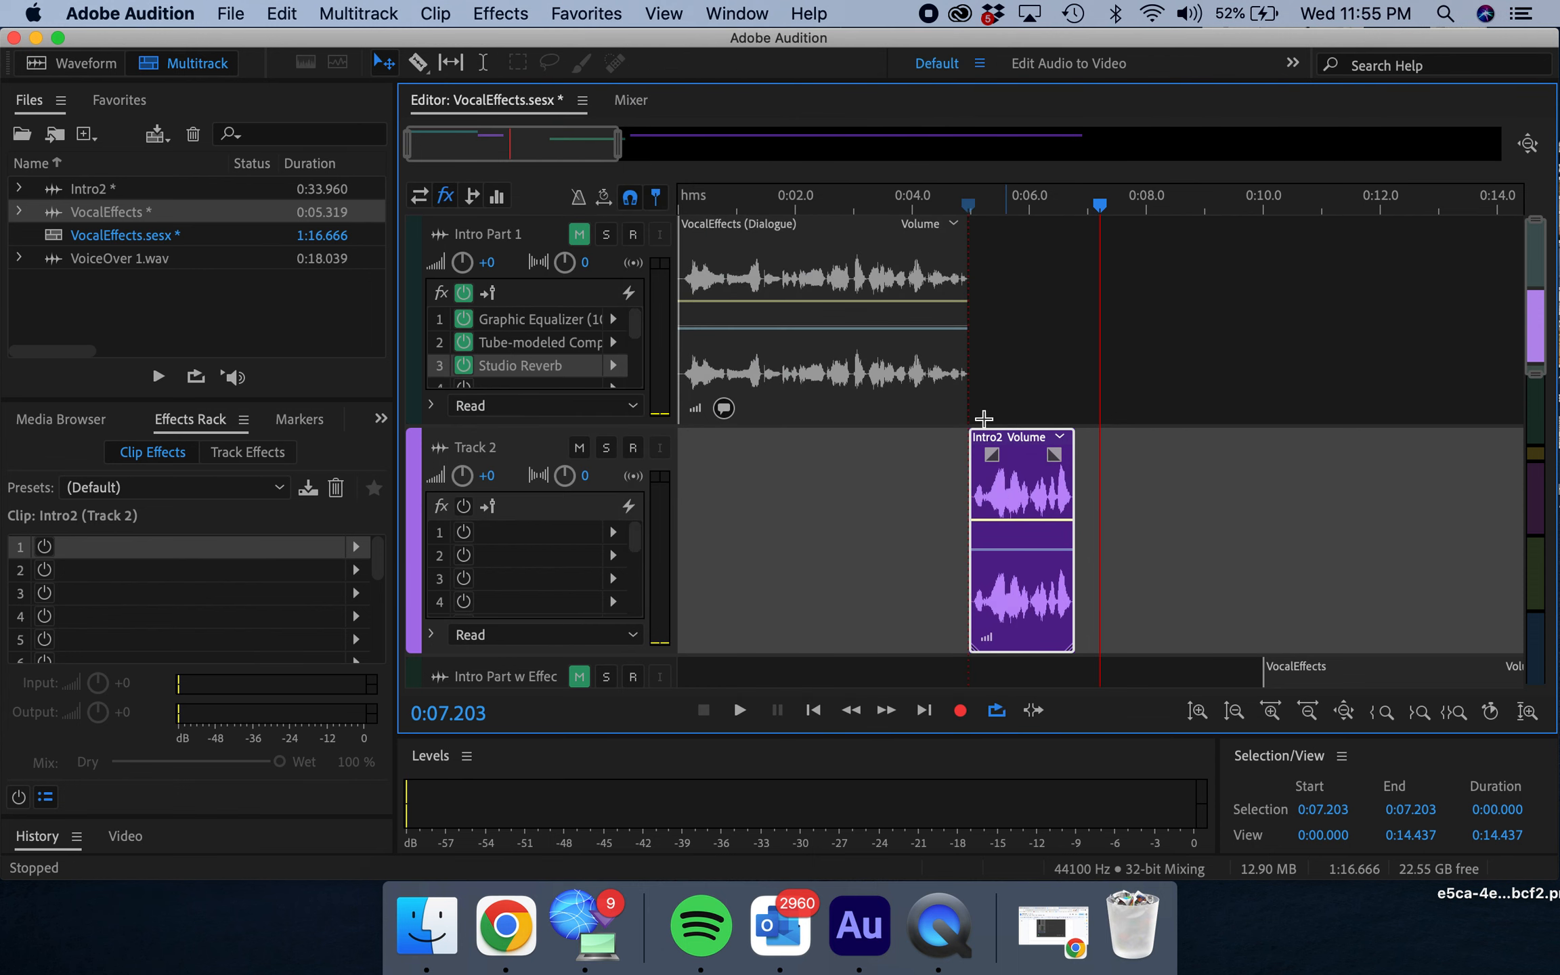
click(748, 5)
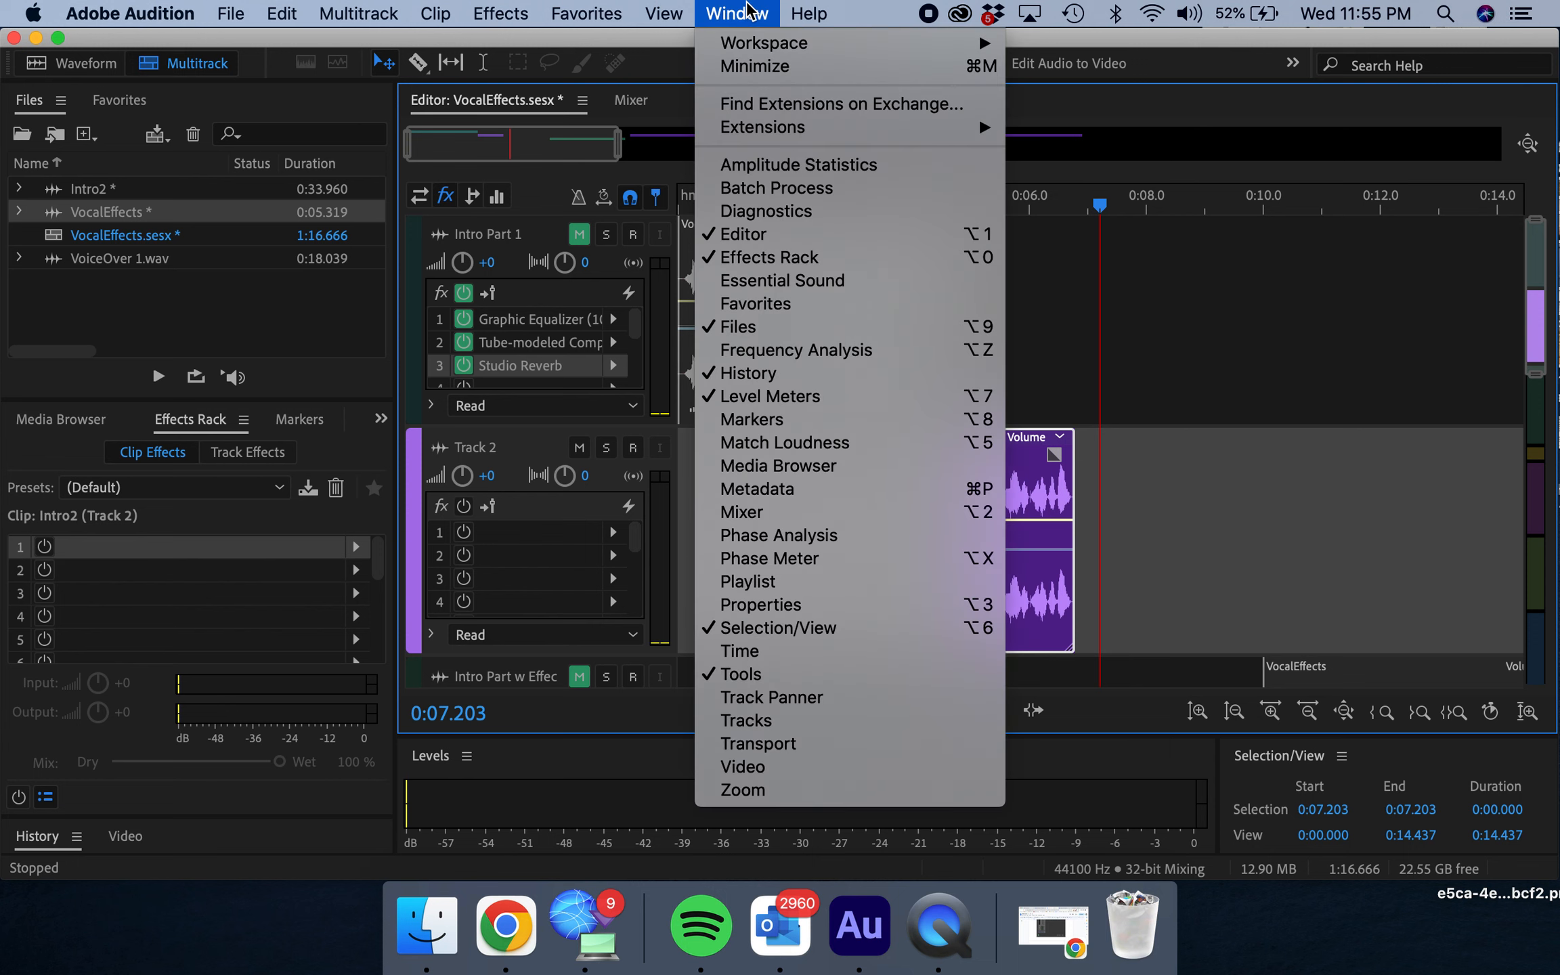
click(750, 10)
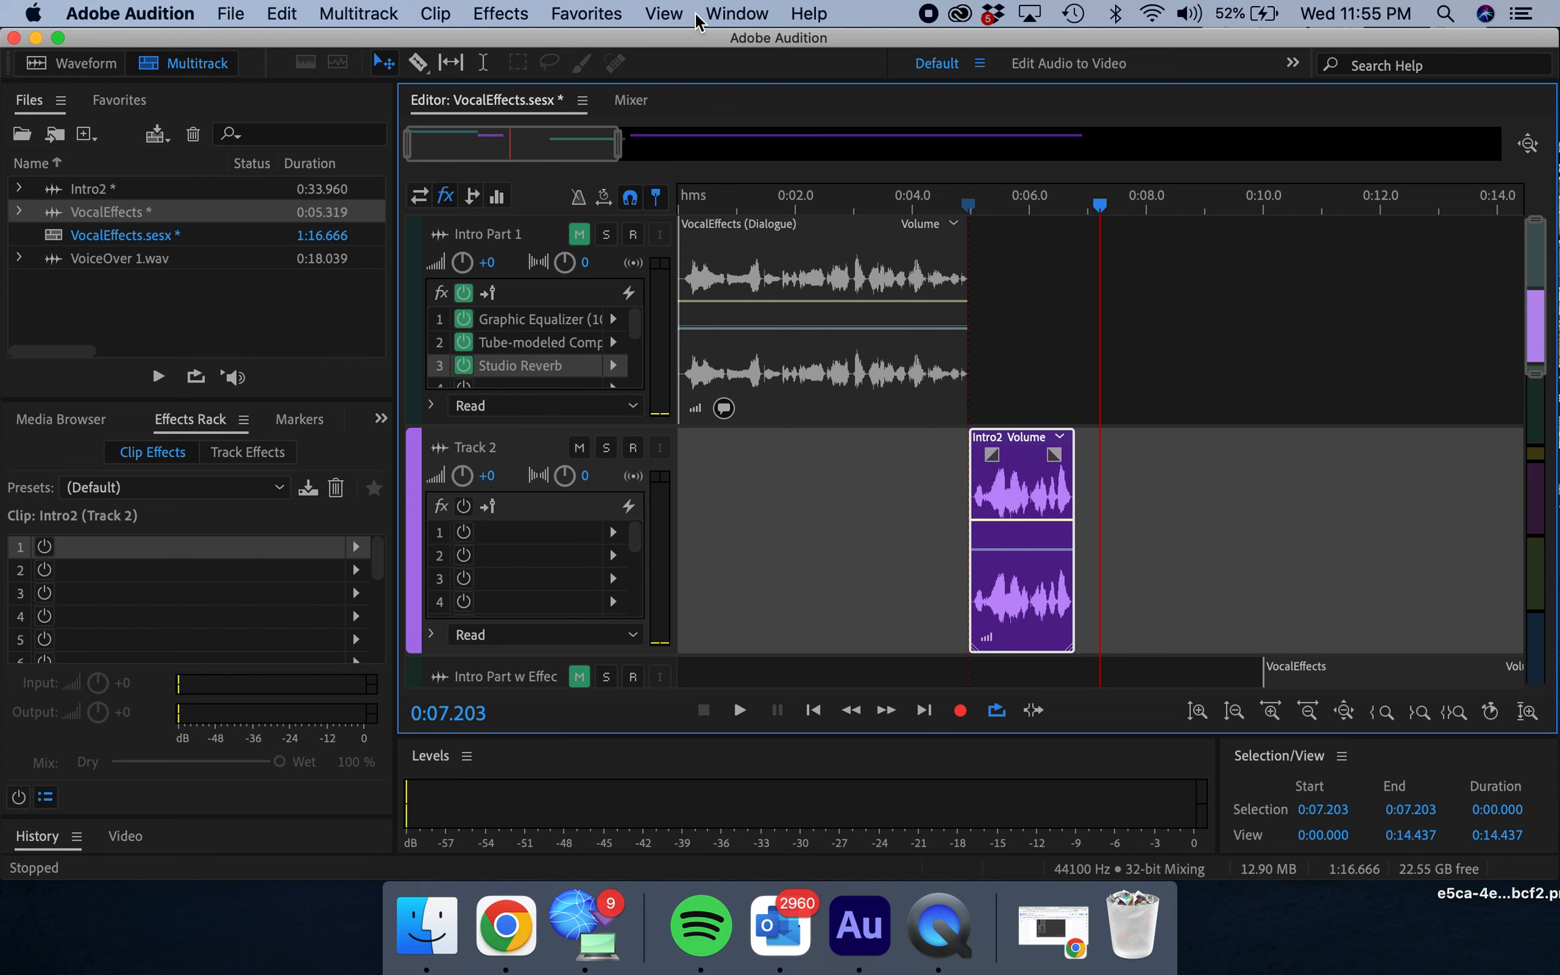
Show the Essential Sound controls and assign the Dialogue audio type to the Intro2 clip.
click(729, 11)
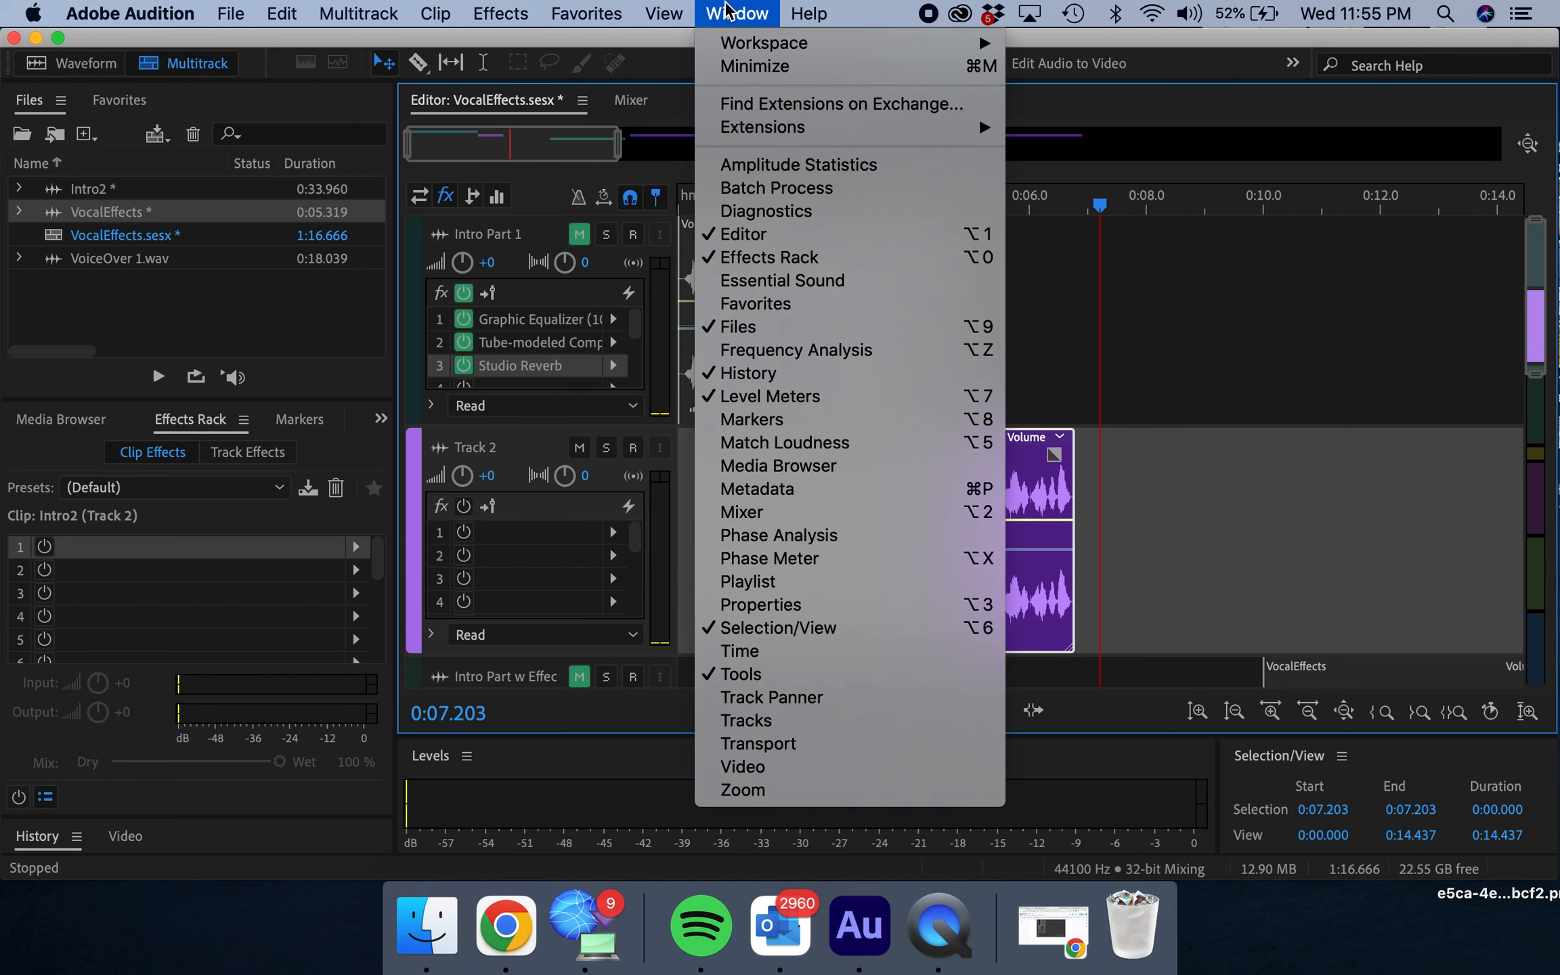
click(779, 281)
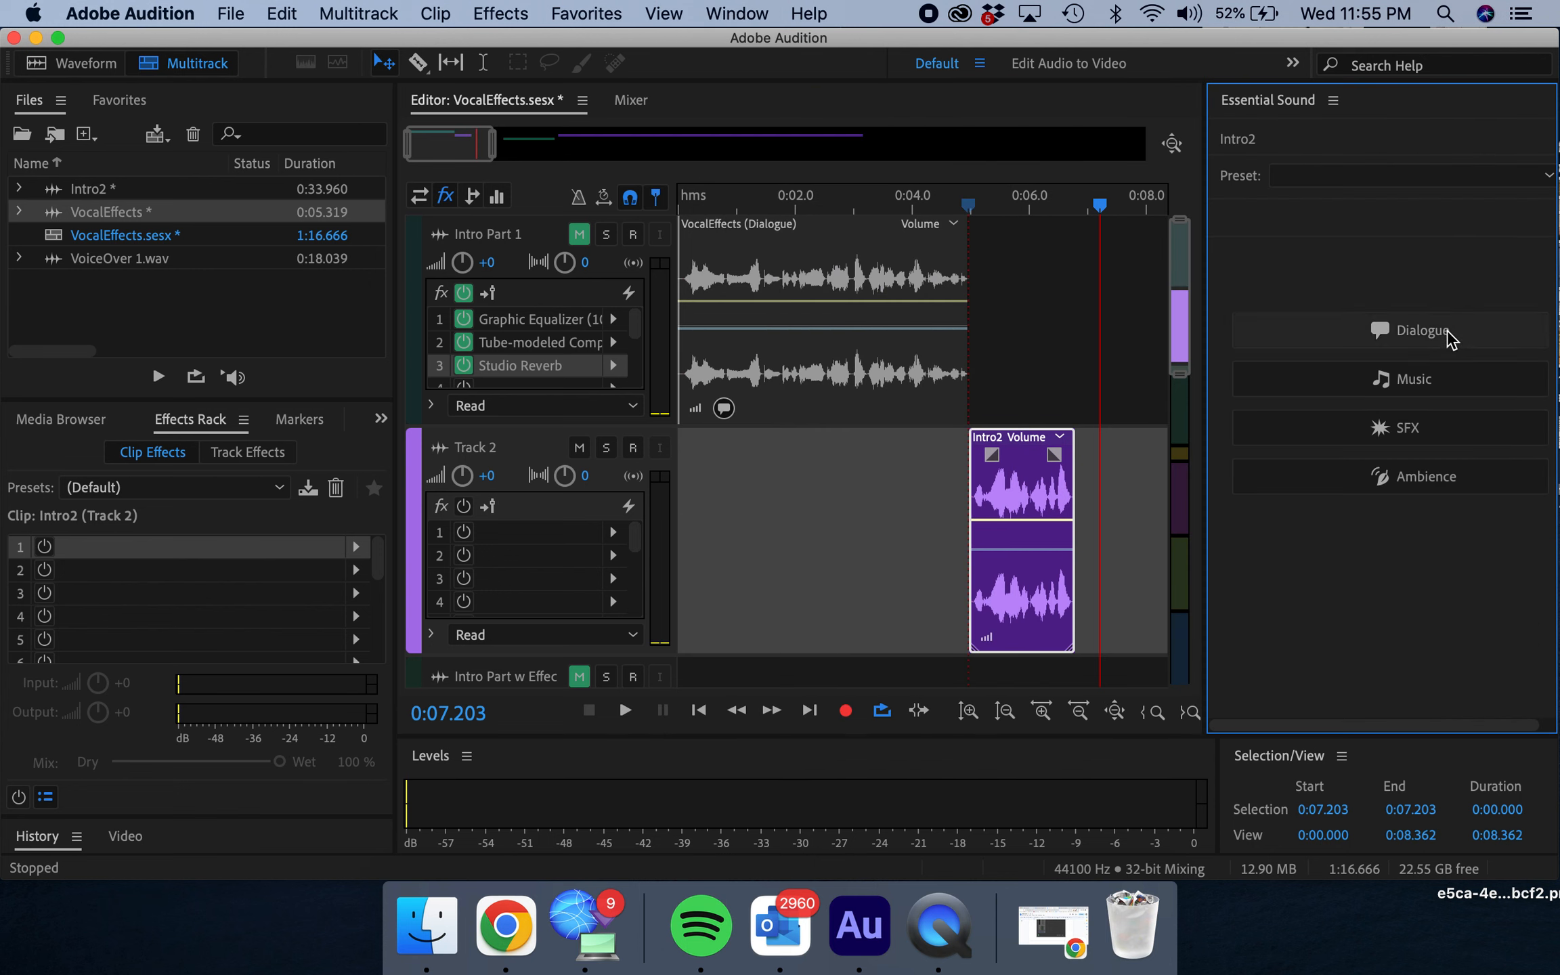
click(1423, 331)
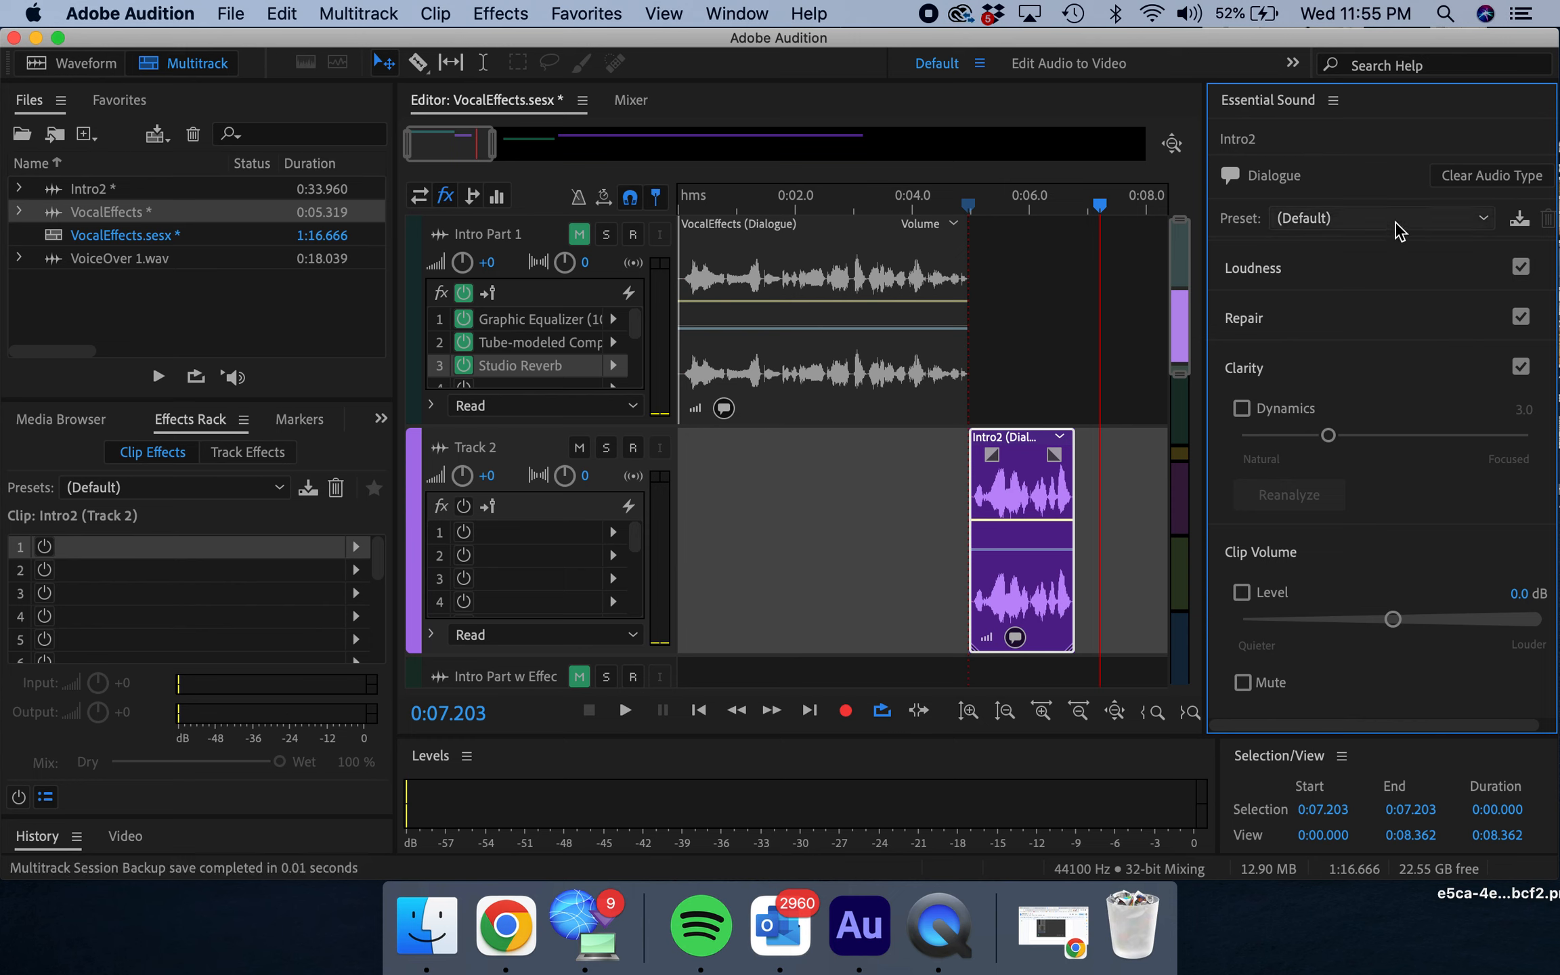
Apply the Balanced Female Voice preset to the Intro2 clip and play the clip from its start.
click(1399, 230)
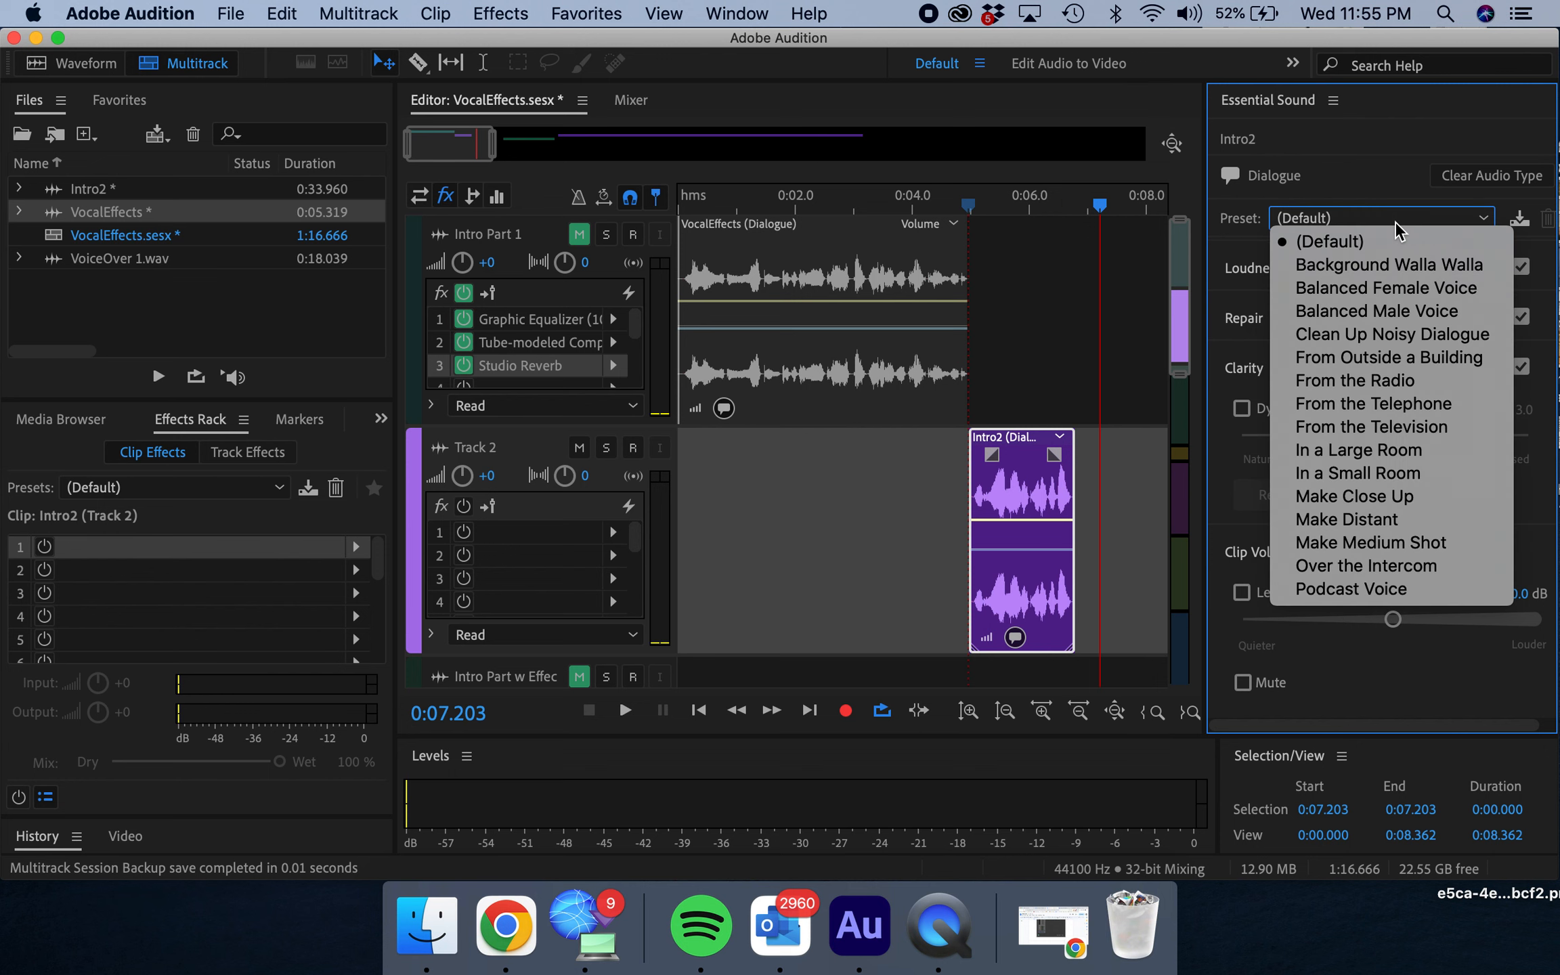
click(1395, 288)
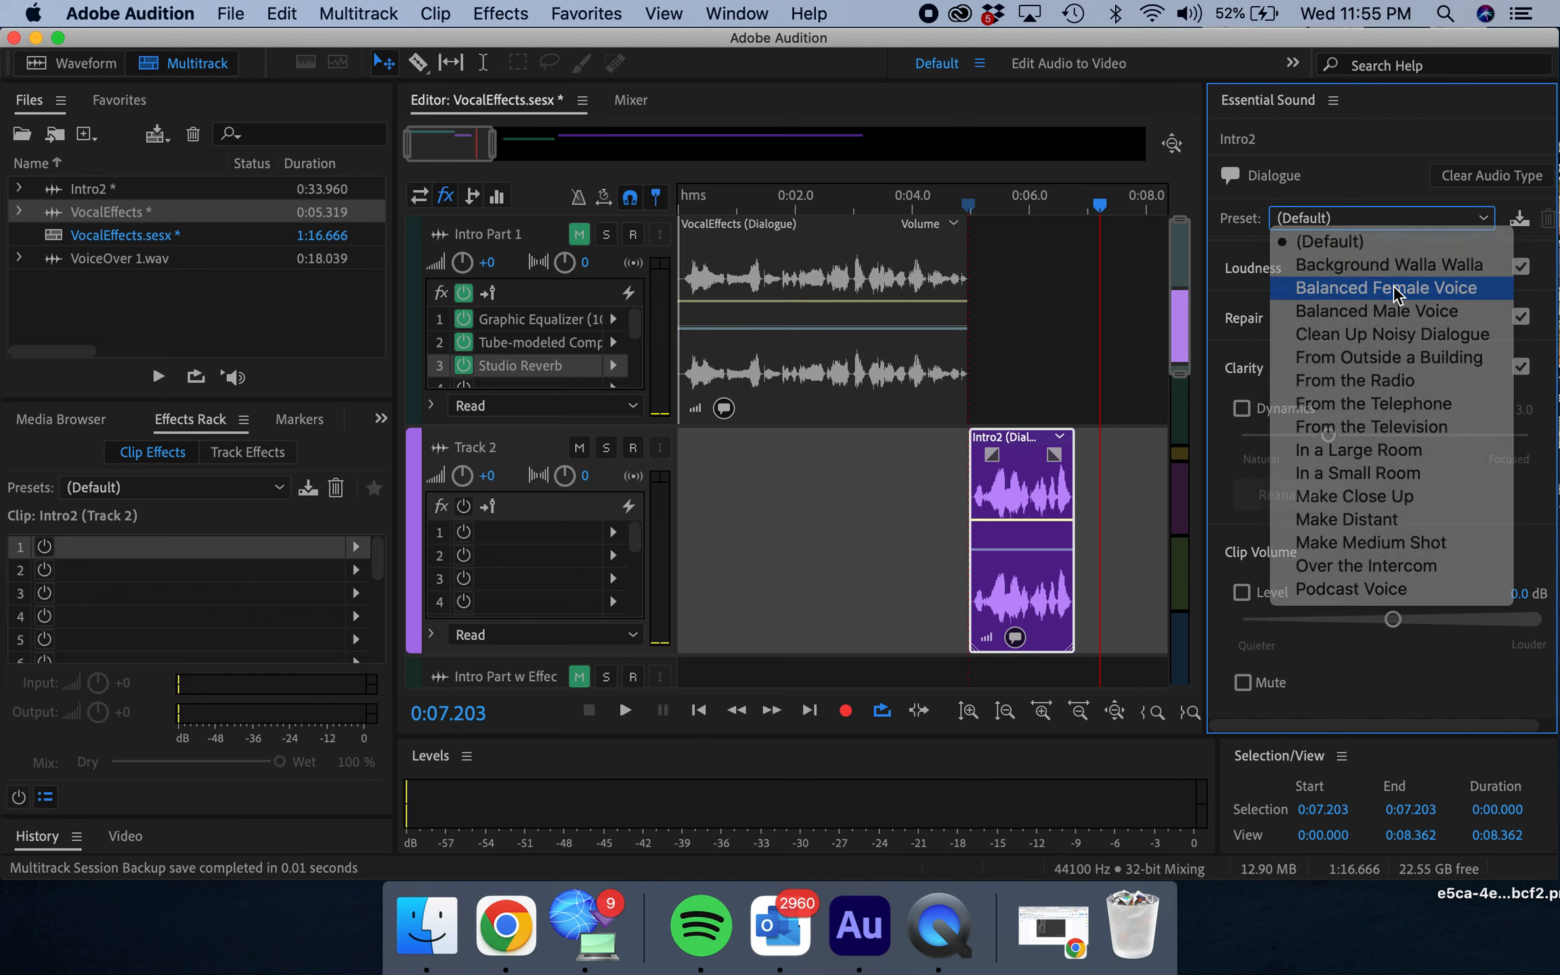
click(975, 215)
key(space)
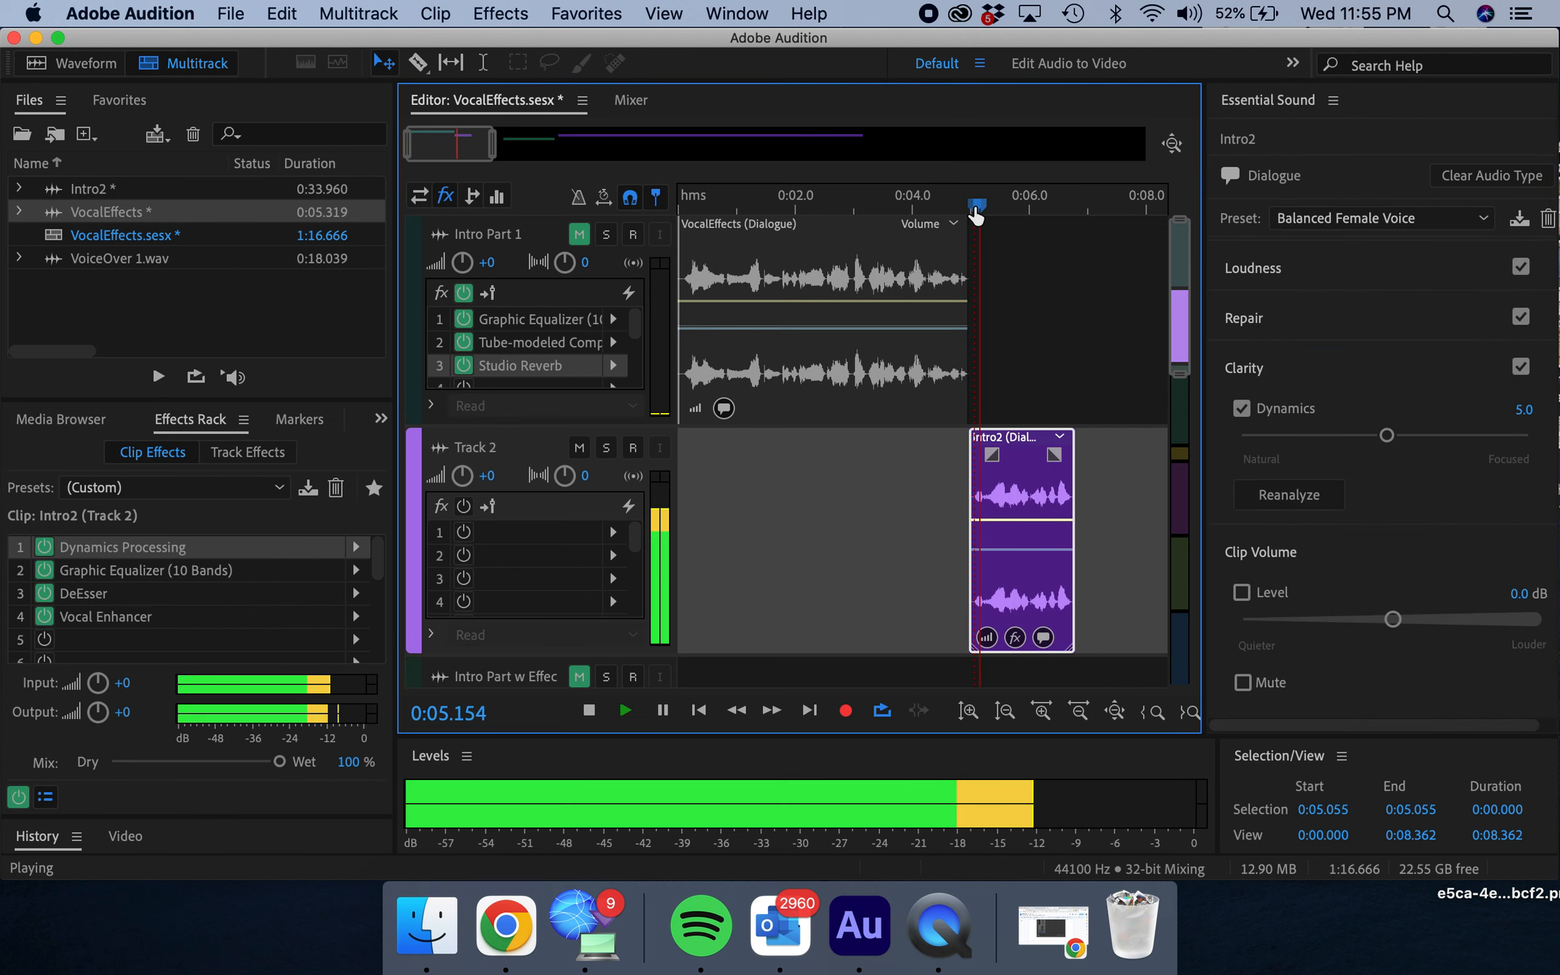
key(space)
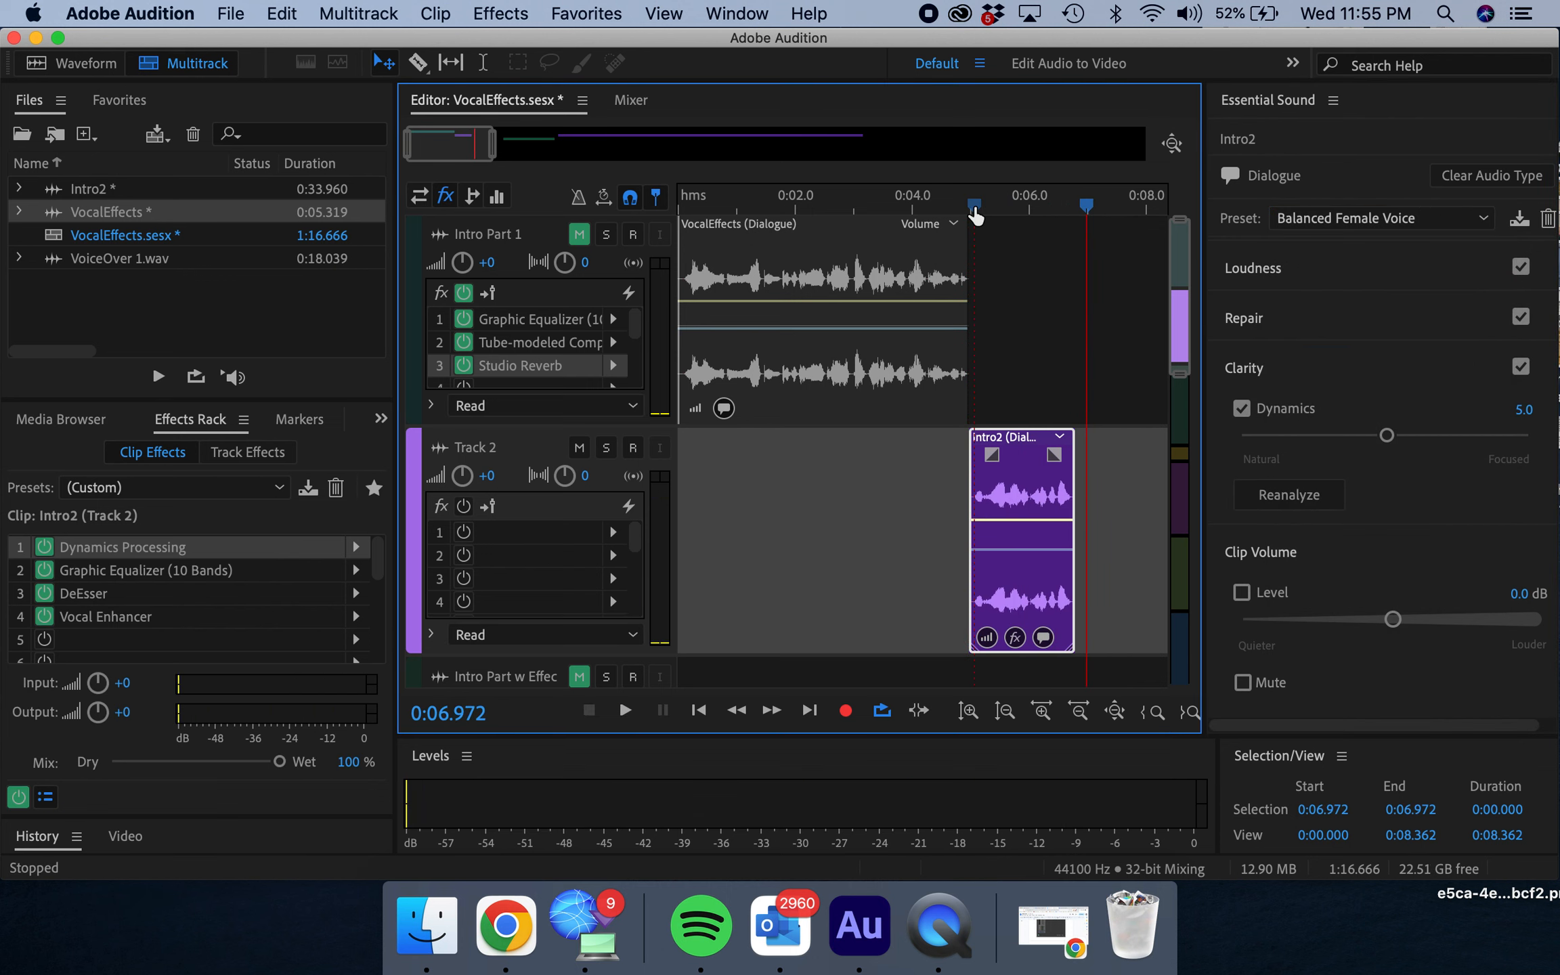
Switch the Intro2 clip's dialogue preset to In a Large Room and play the clip from near its beginning.
click(1473, 218)
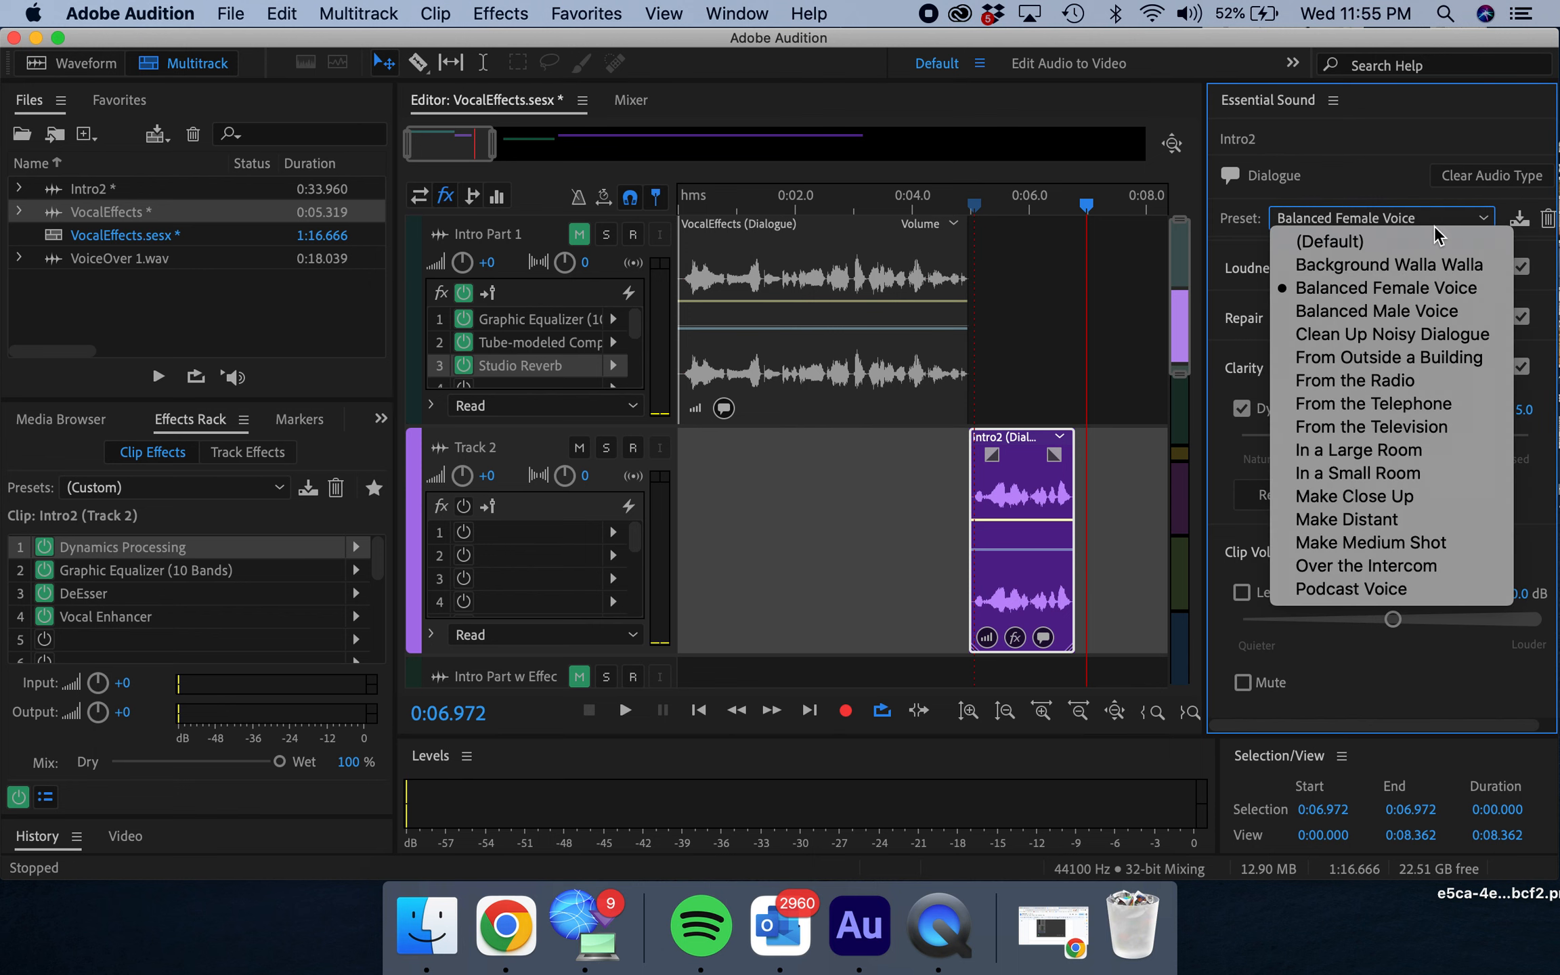
click(1426, 453)
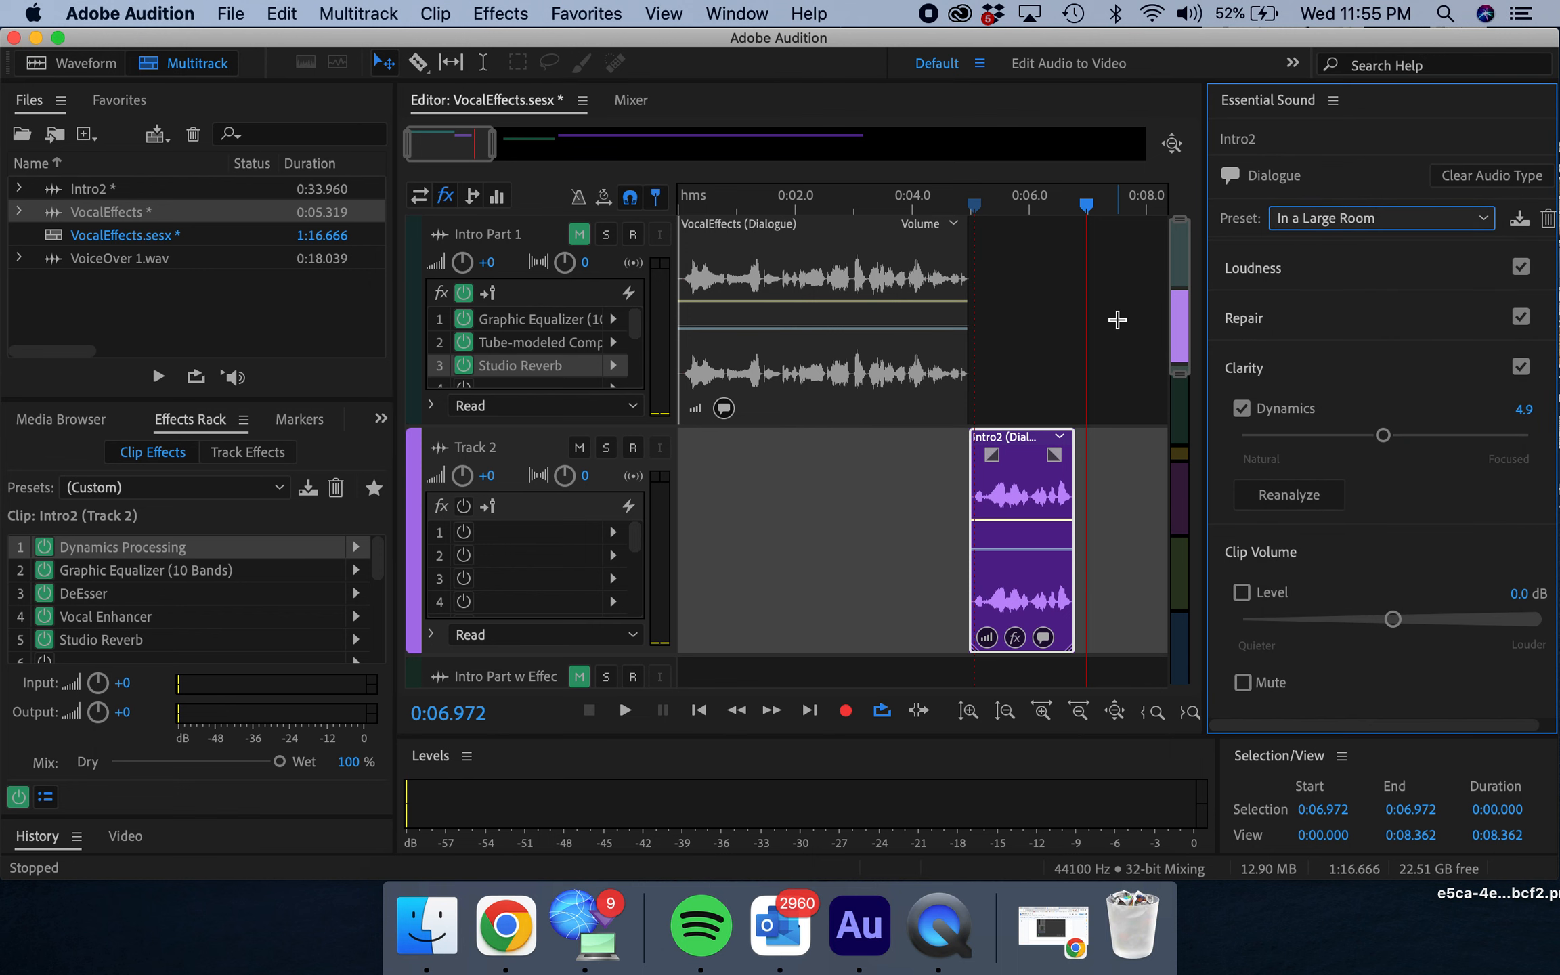
click(974, 210)
key(space)
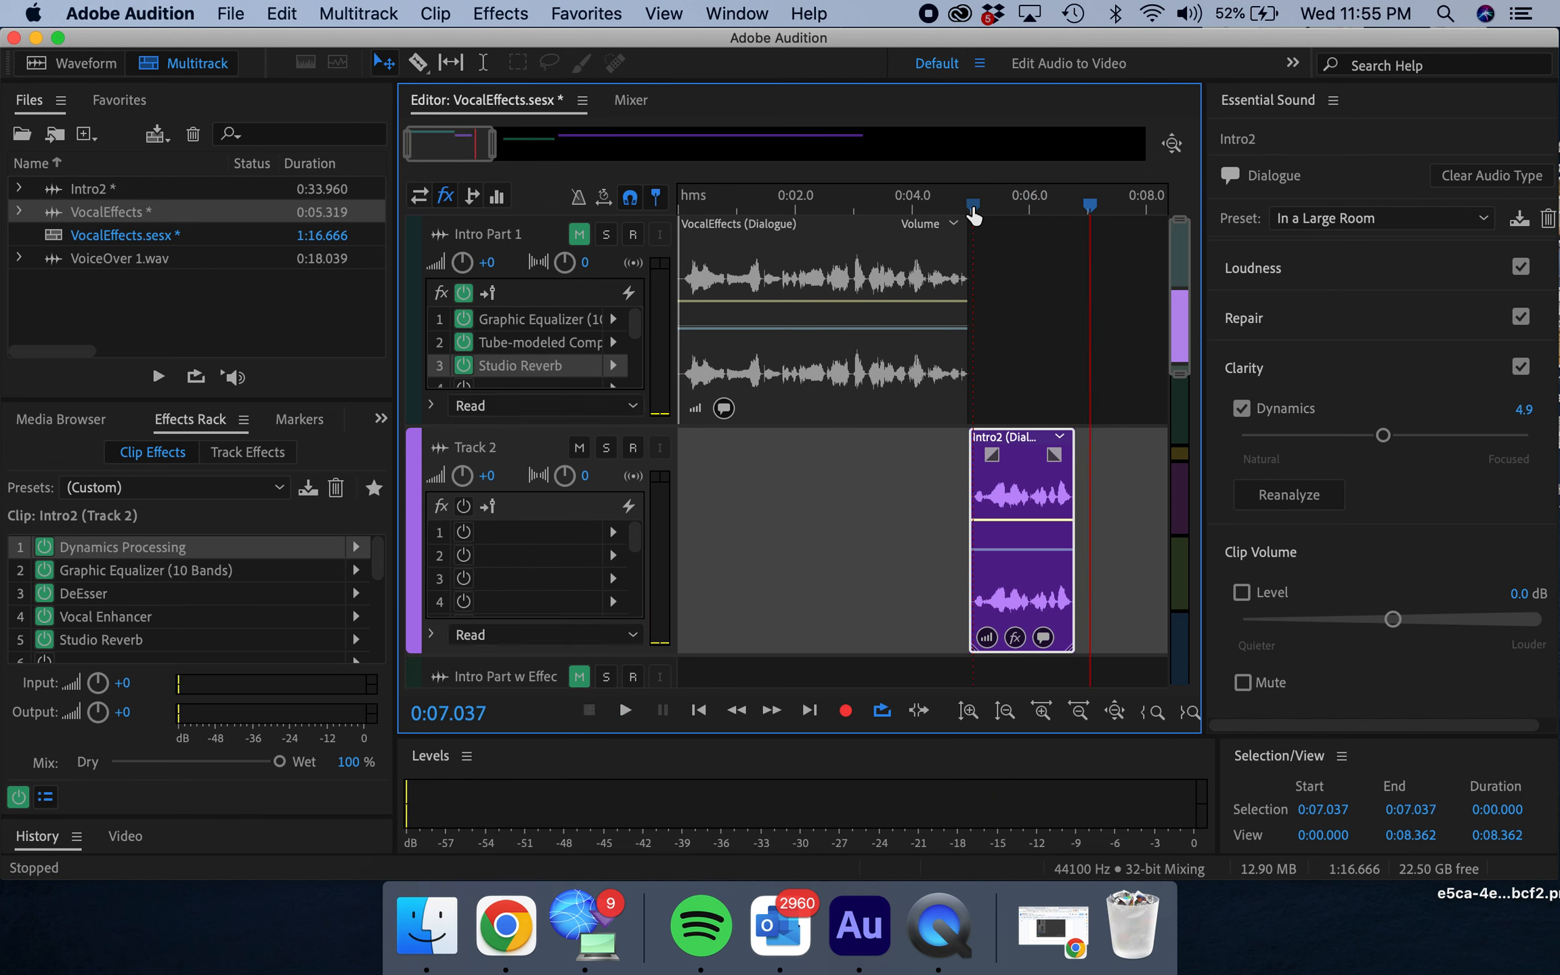
Try the Over the Intercom dialogue preset on the Intro2 clip and play the clip twice.
click(1371, 217)
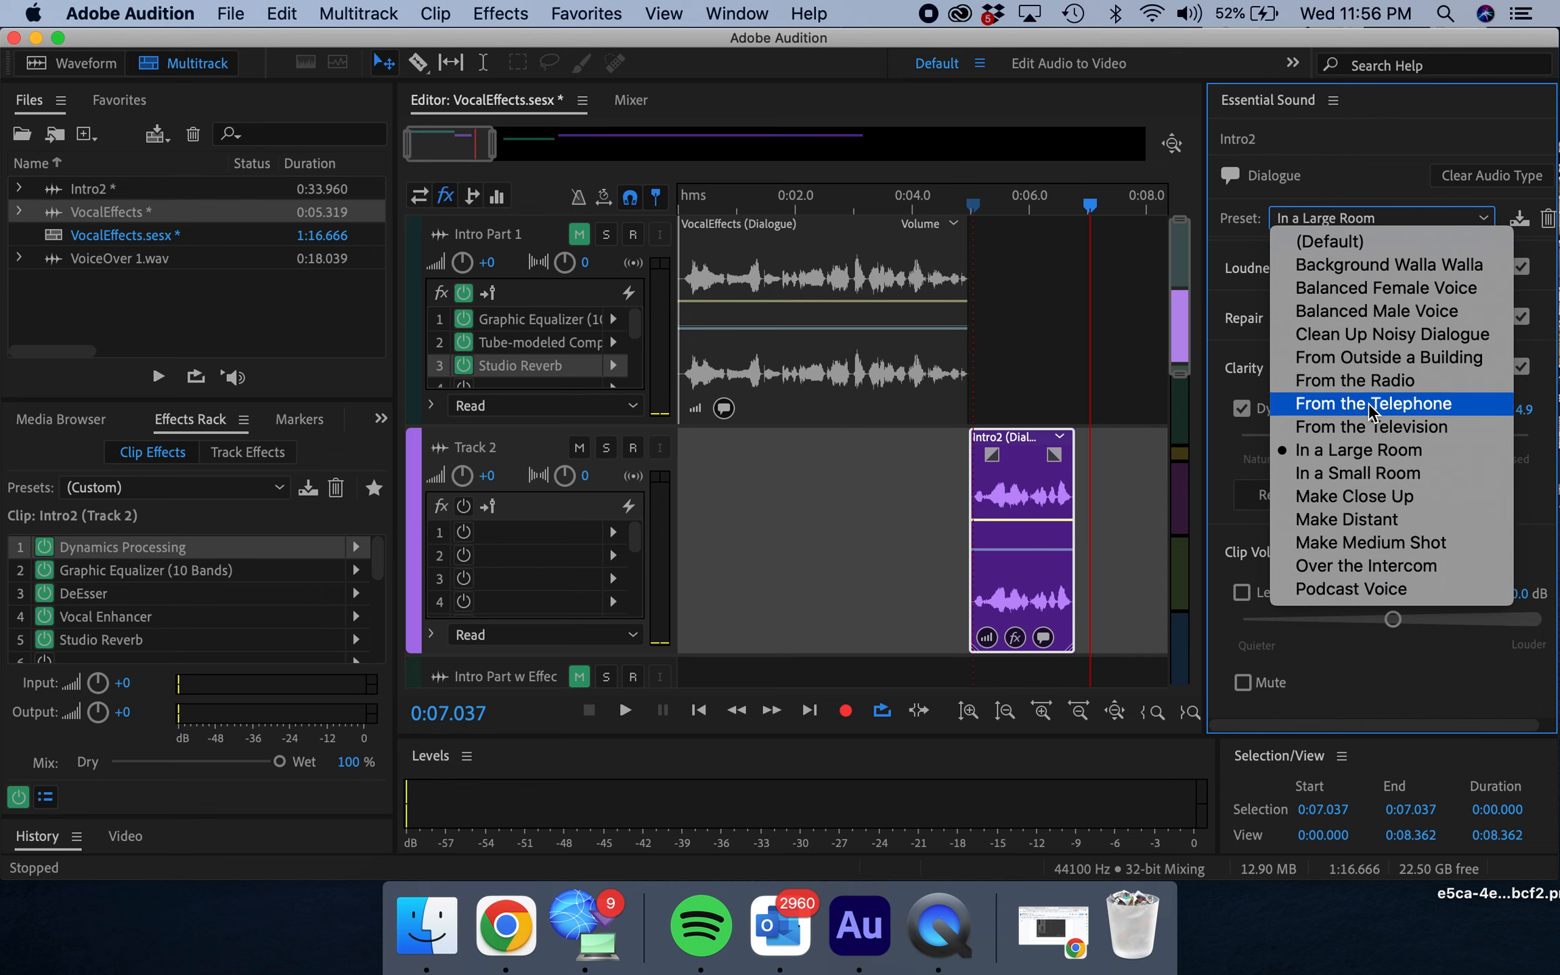
click(1268, 531)
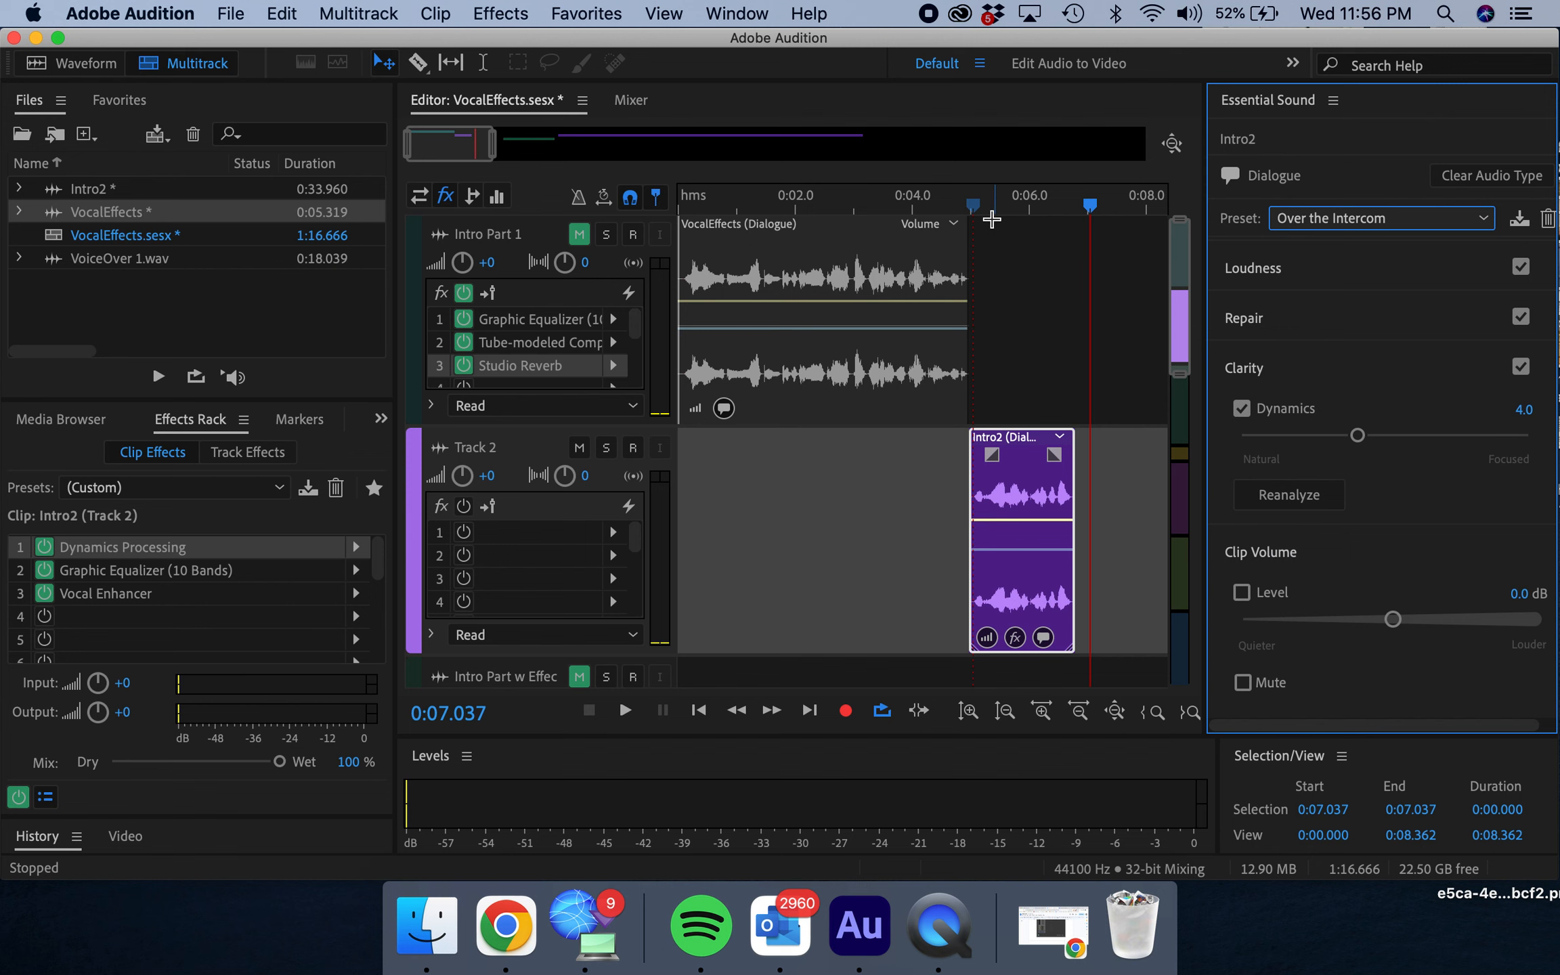
click(971, 209)
key(space)
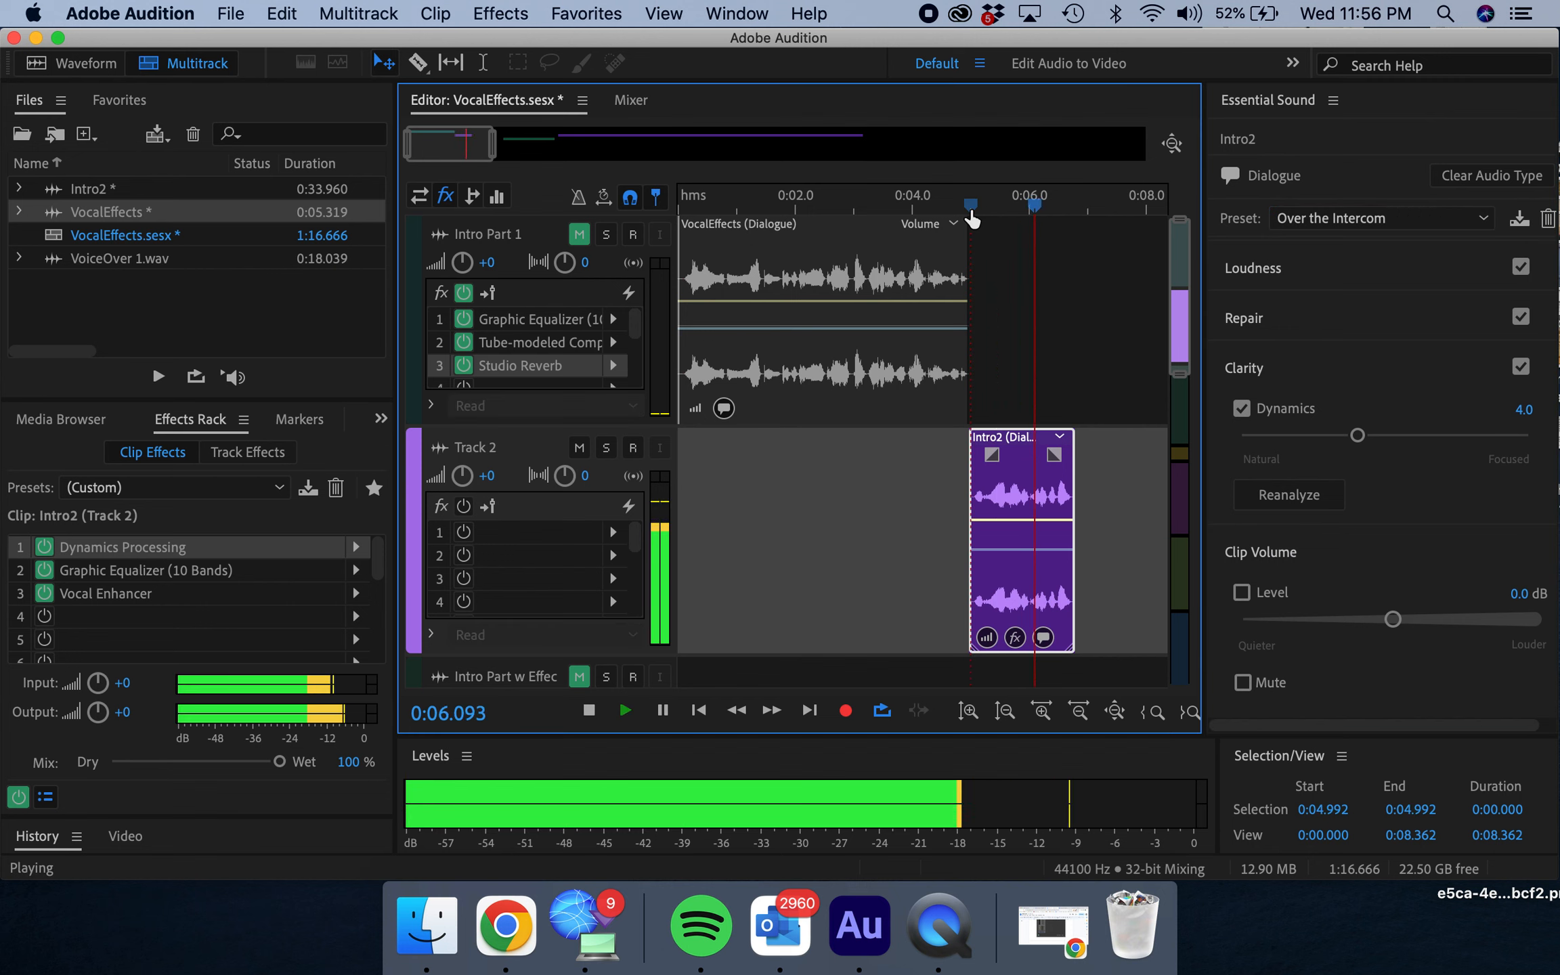
click(974, 207)
key(space)
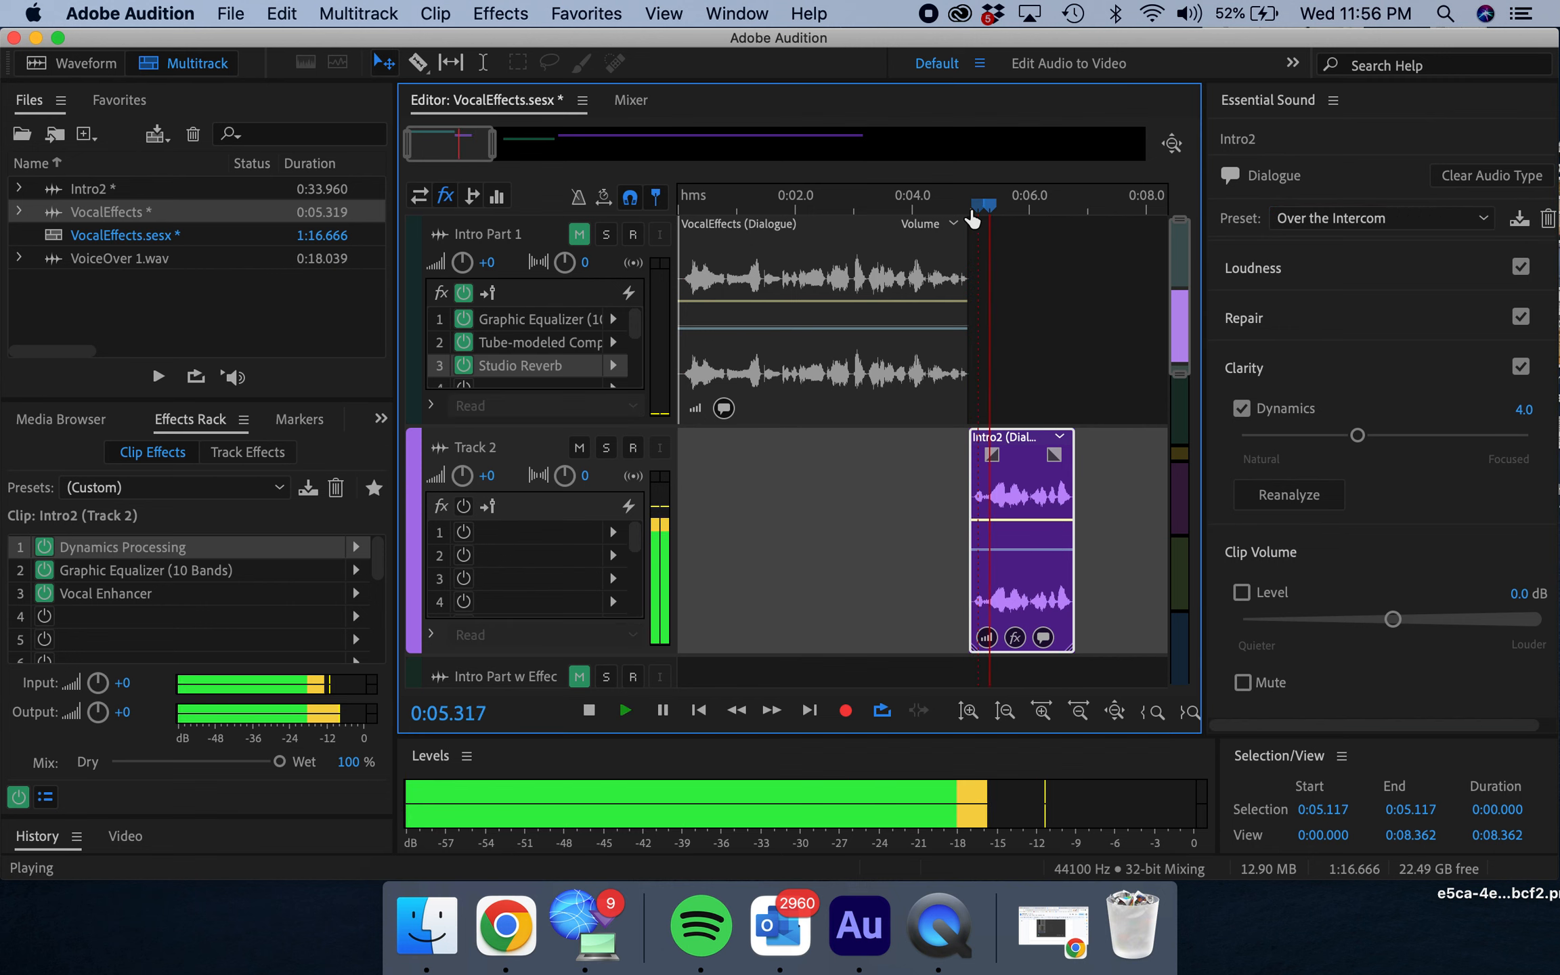
key(space)
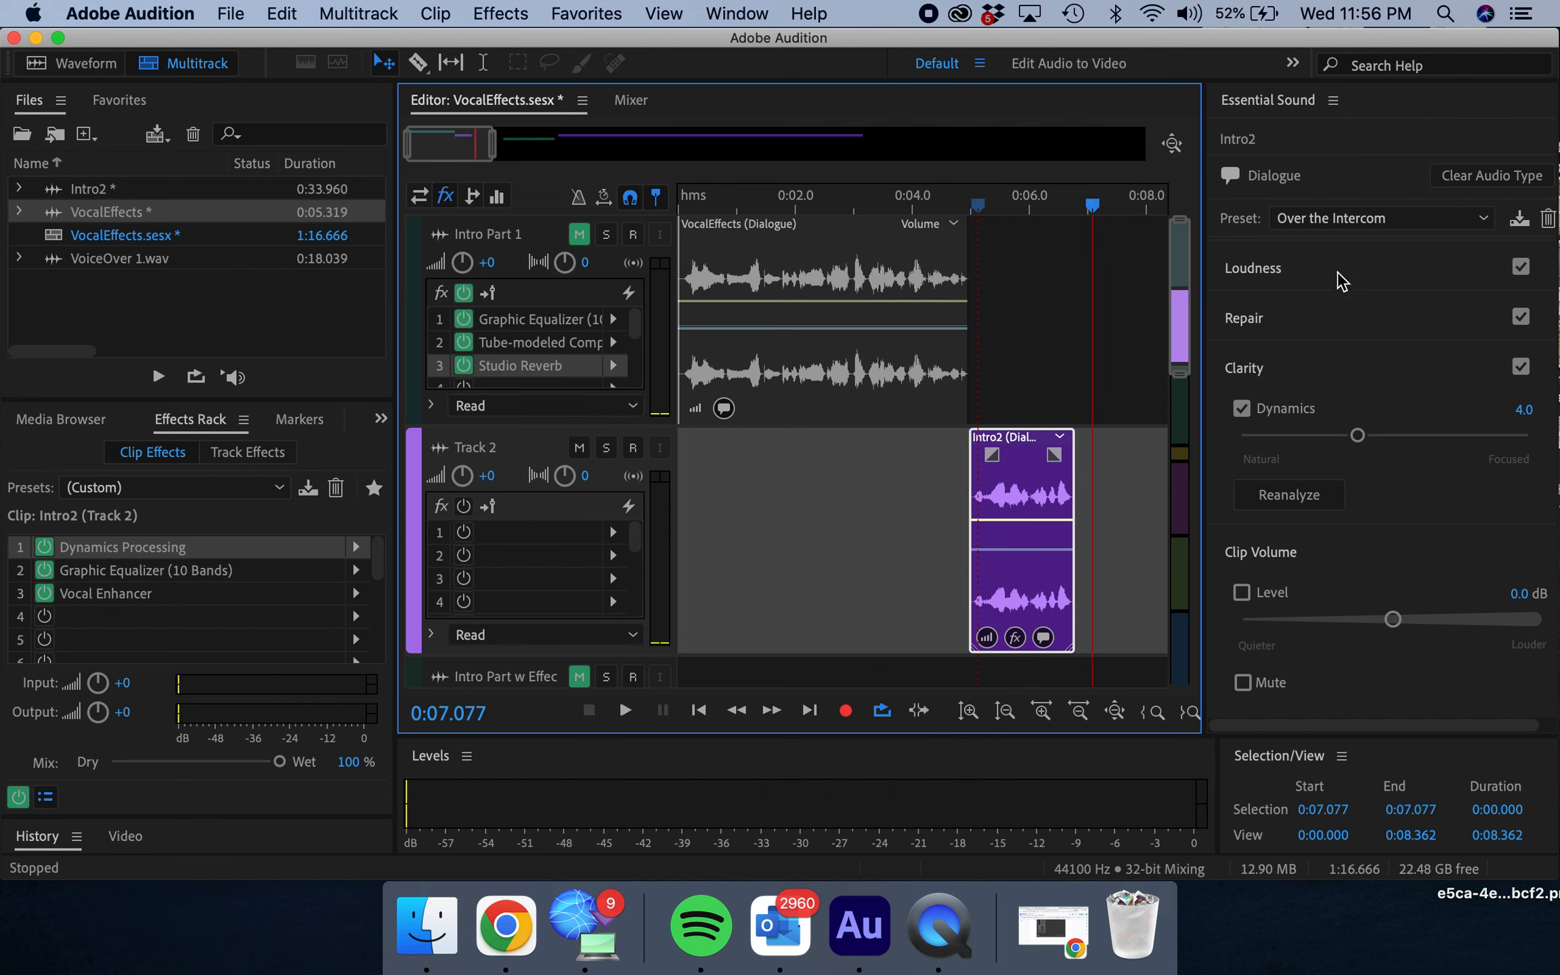
click(1343, 650)
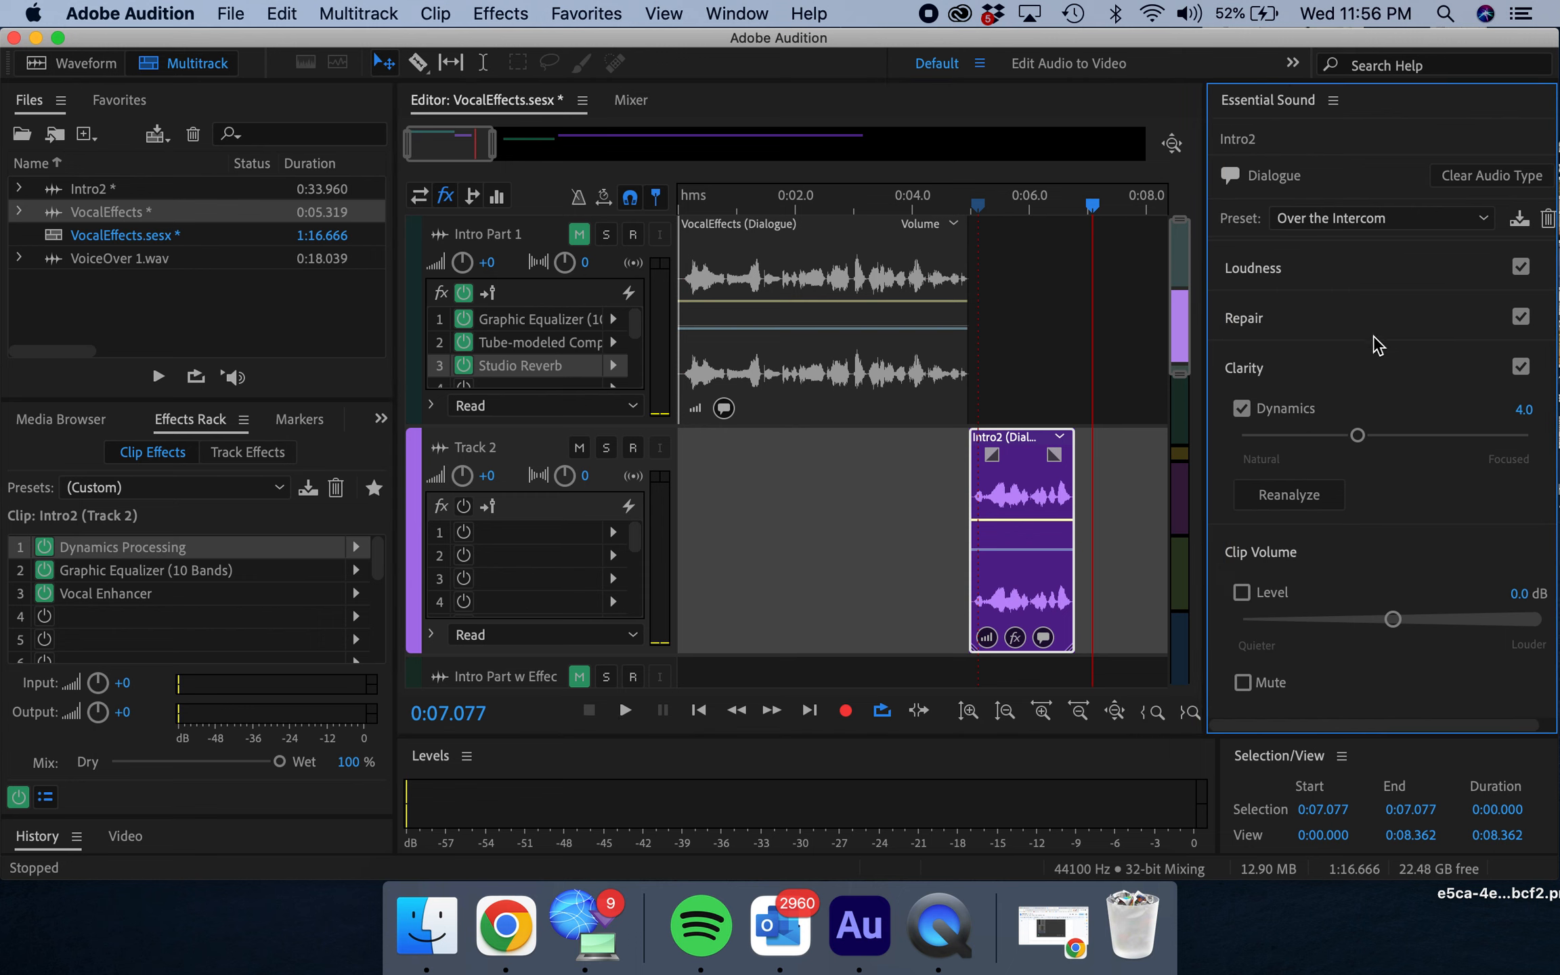
click(1354, 212)
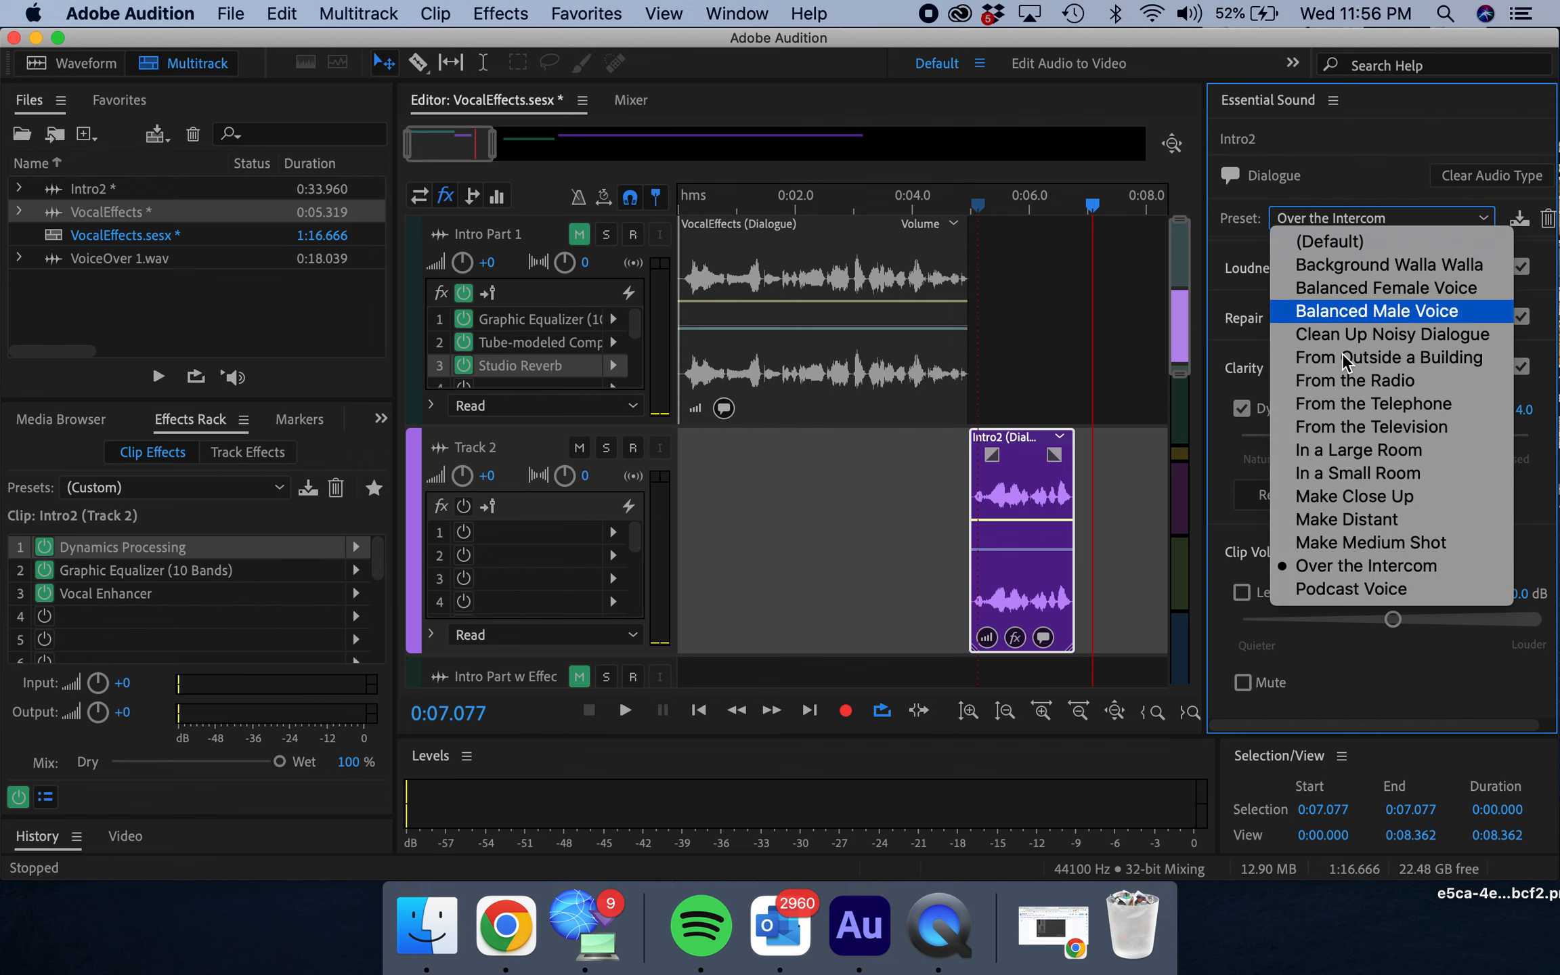
click(1245, 283)
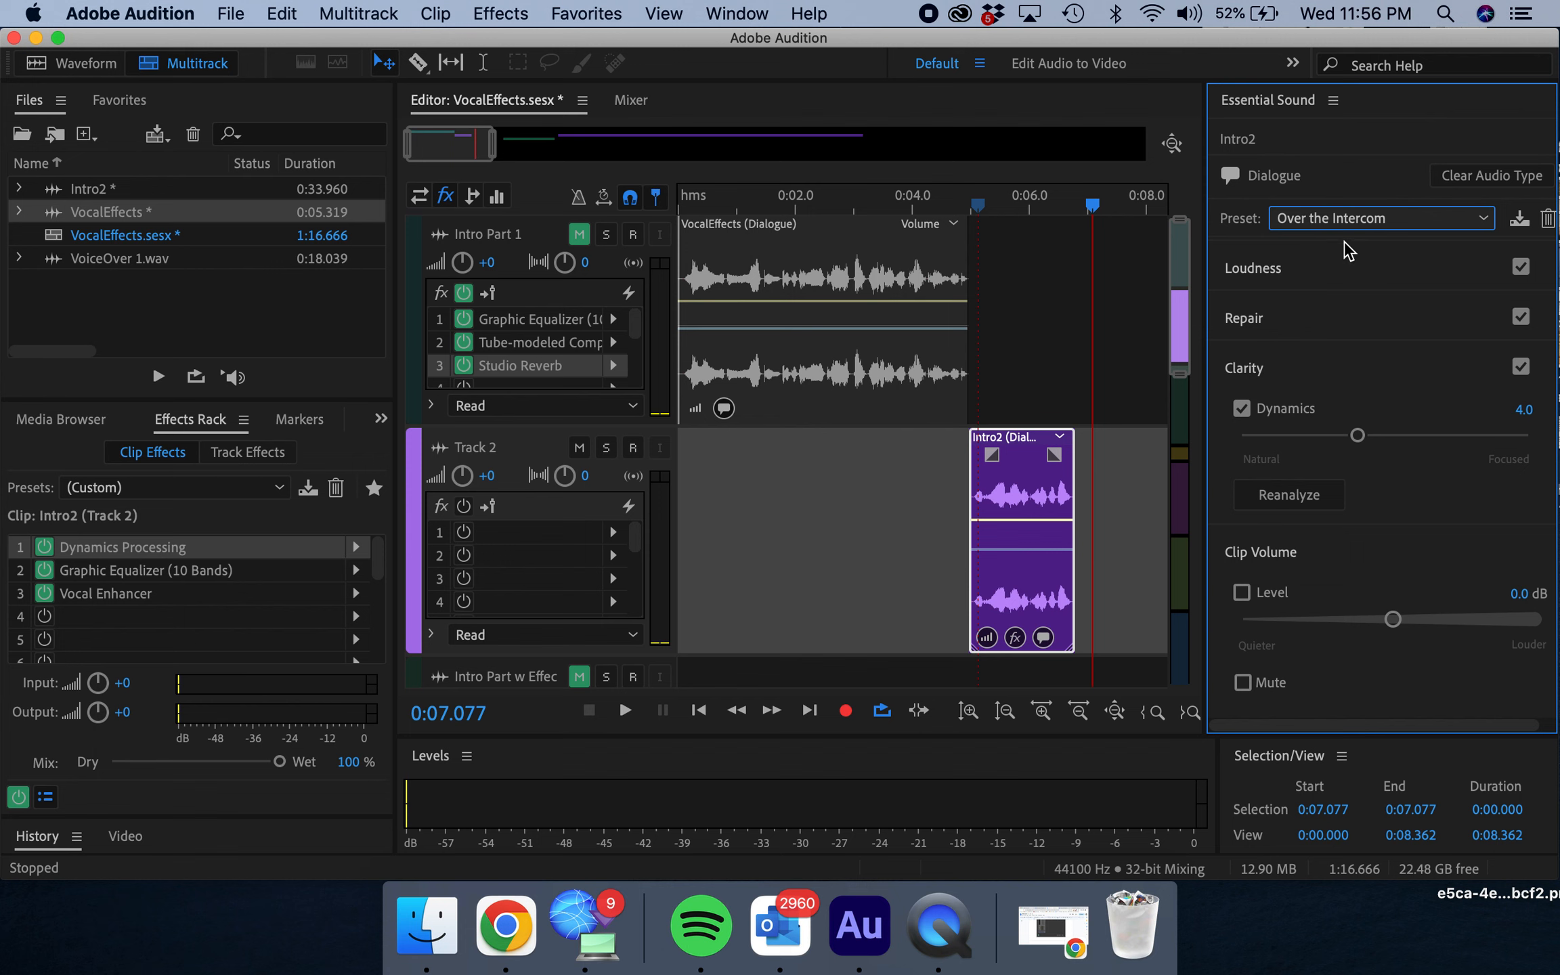
Change the Intro2 clip's dialogue preset to From the Telephone and listen to the clip from its start.
click(1353, 216)
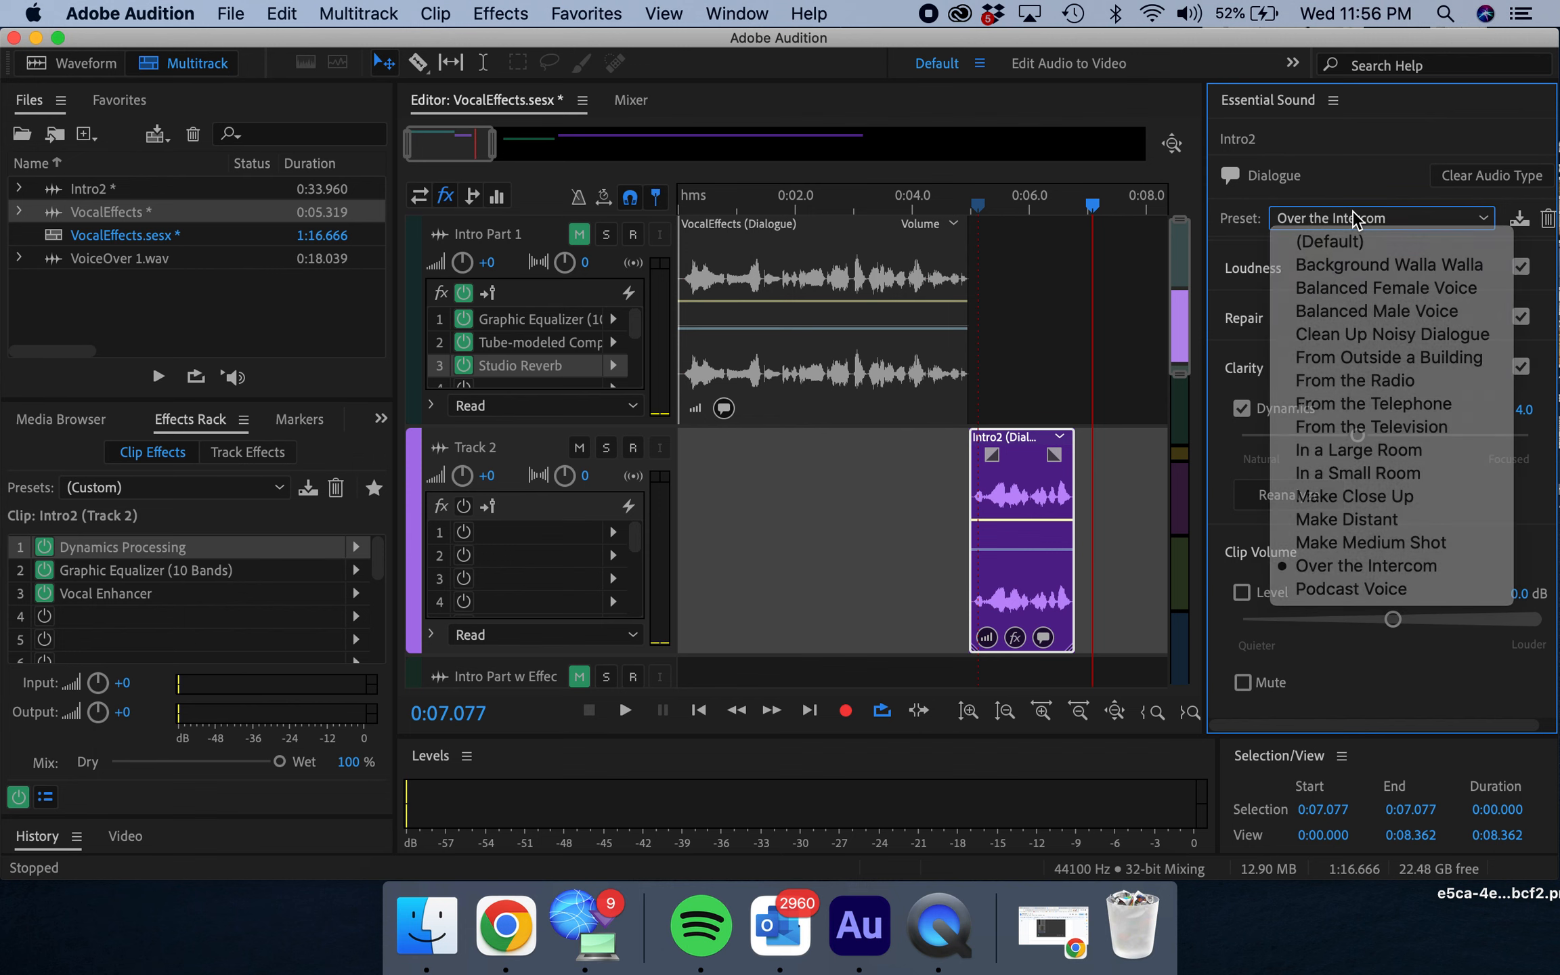
click(1354, 218)
click(1363, 223)
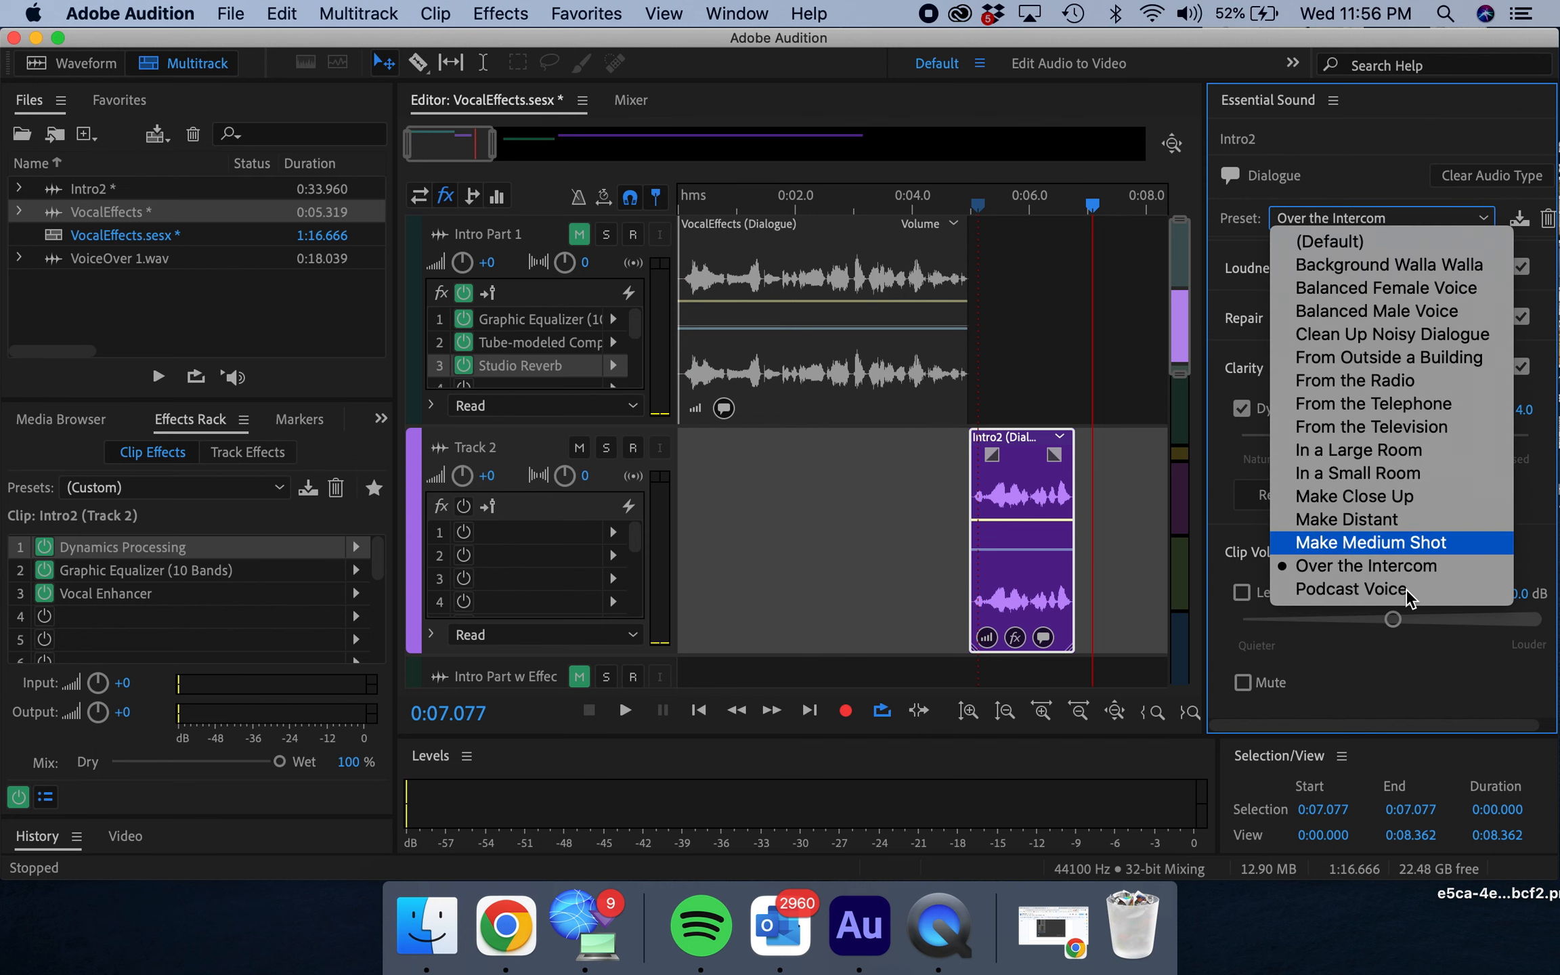
click(1392, 401)
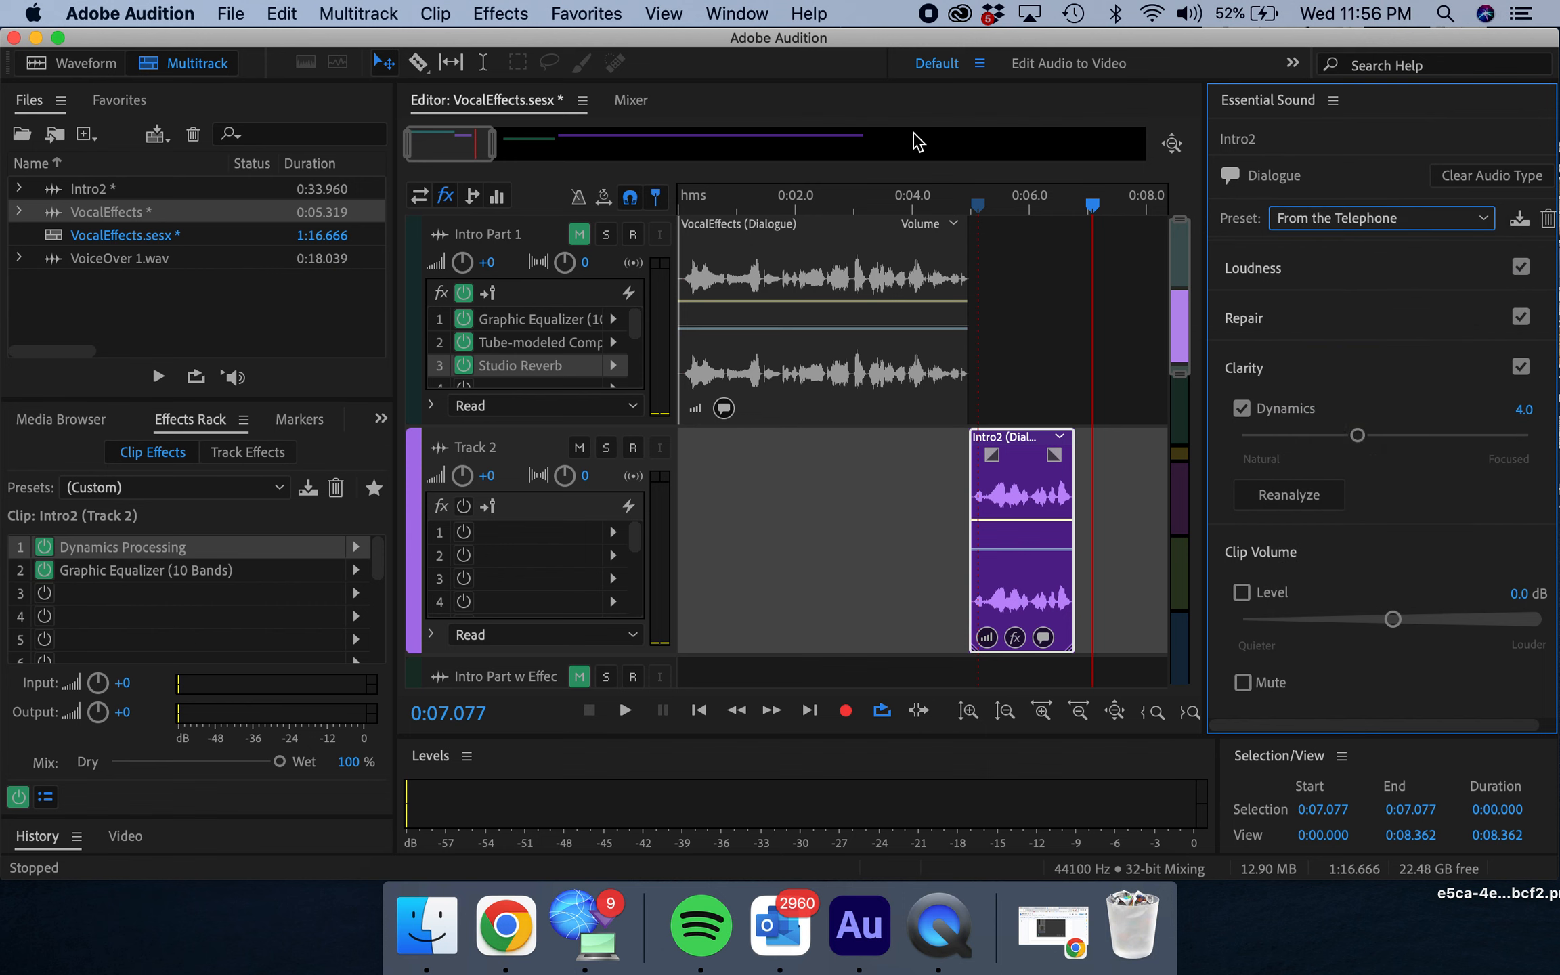
click(973, 203)
key(space)
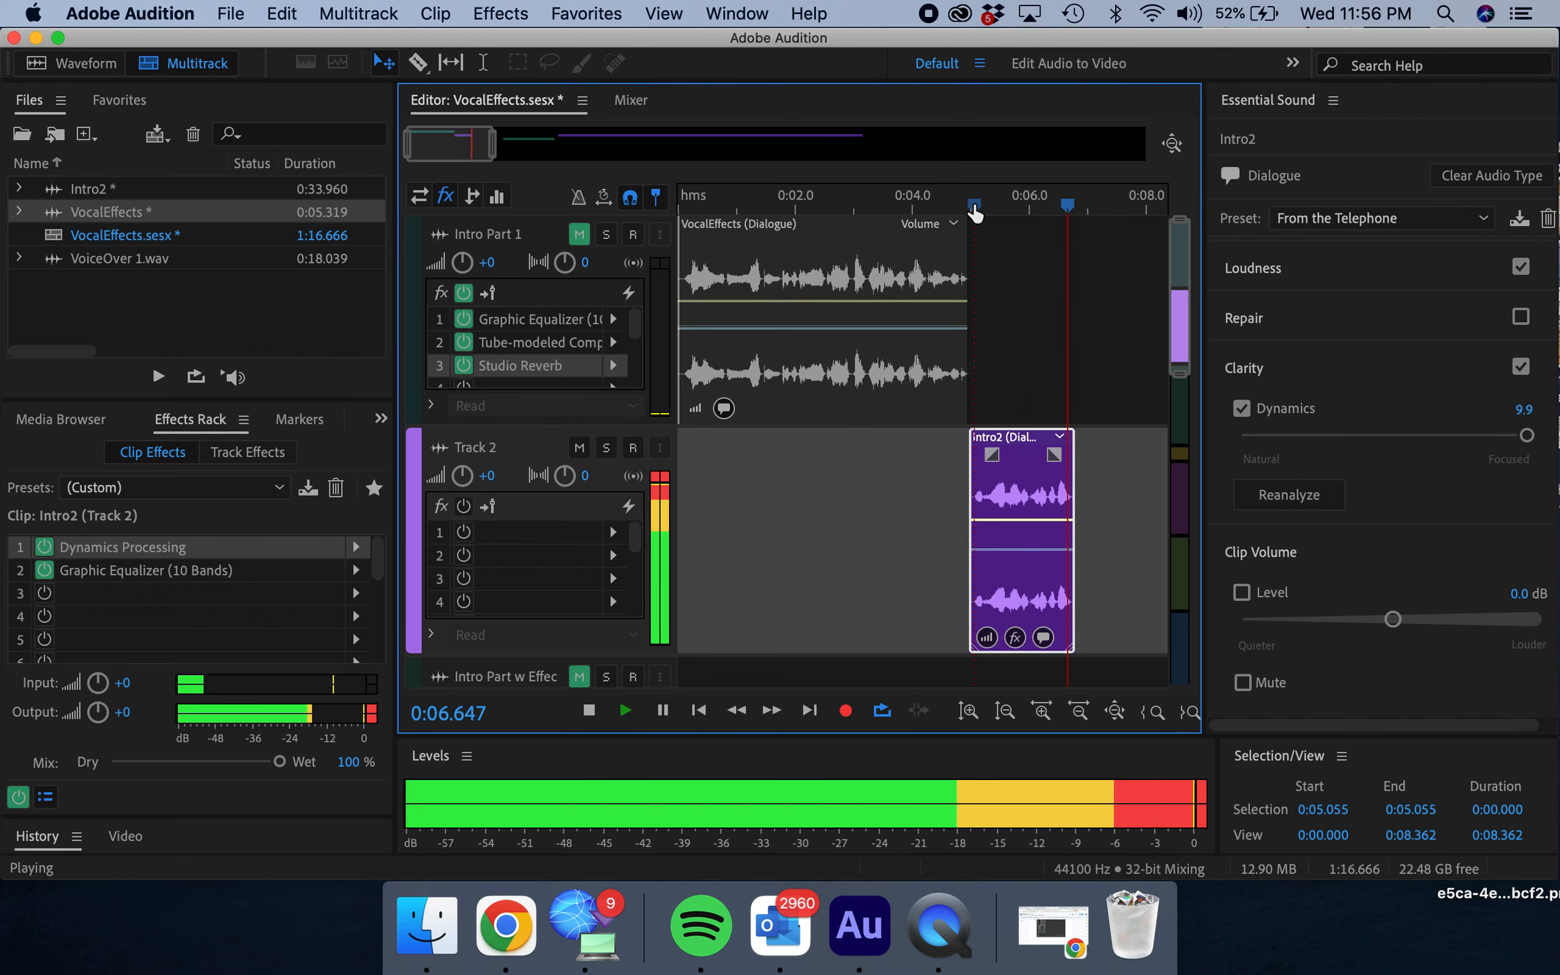
key(space)
Set the Intro2 clip's dialogue preset to Over the Intercom and raise its Clarity Dynamics amount to 5.9.
click(1382, 218)
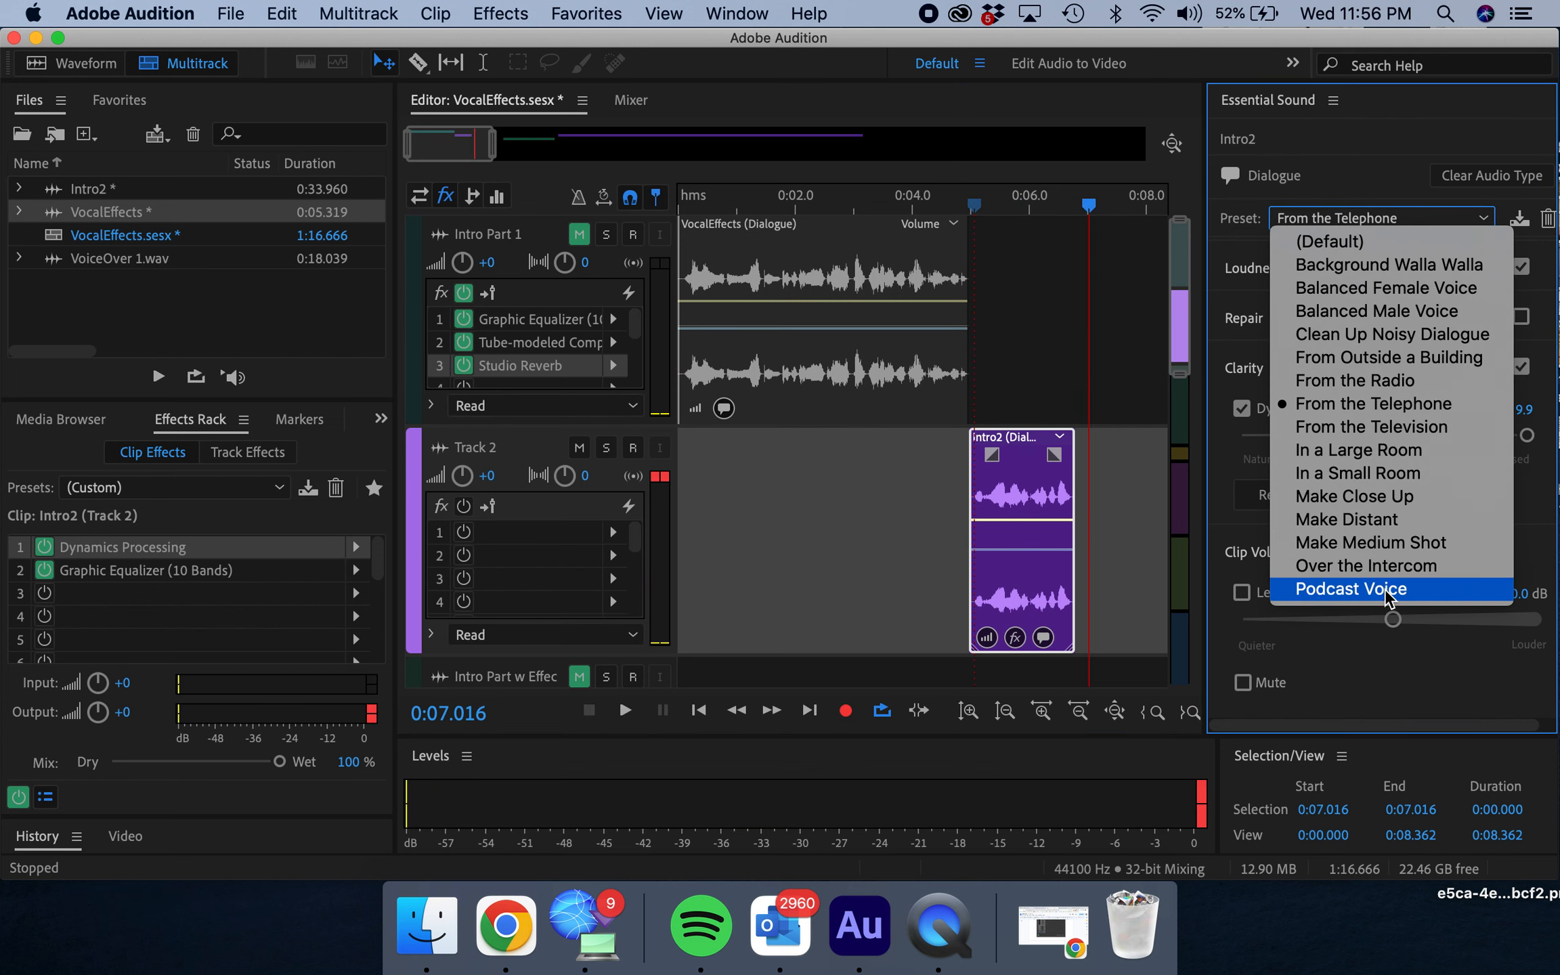
click(1389, 566)
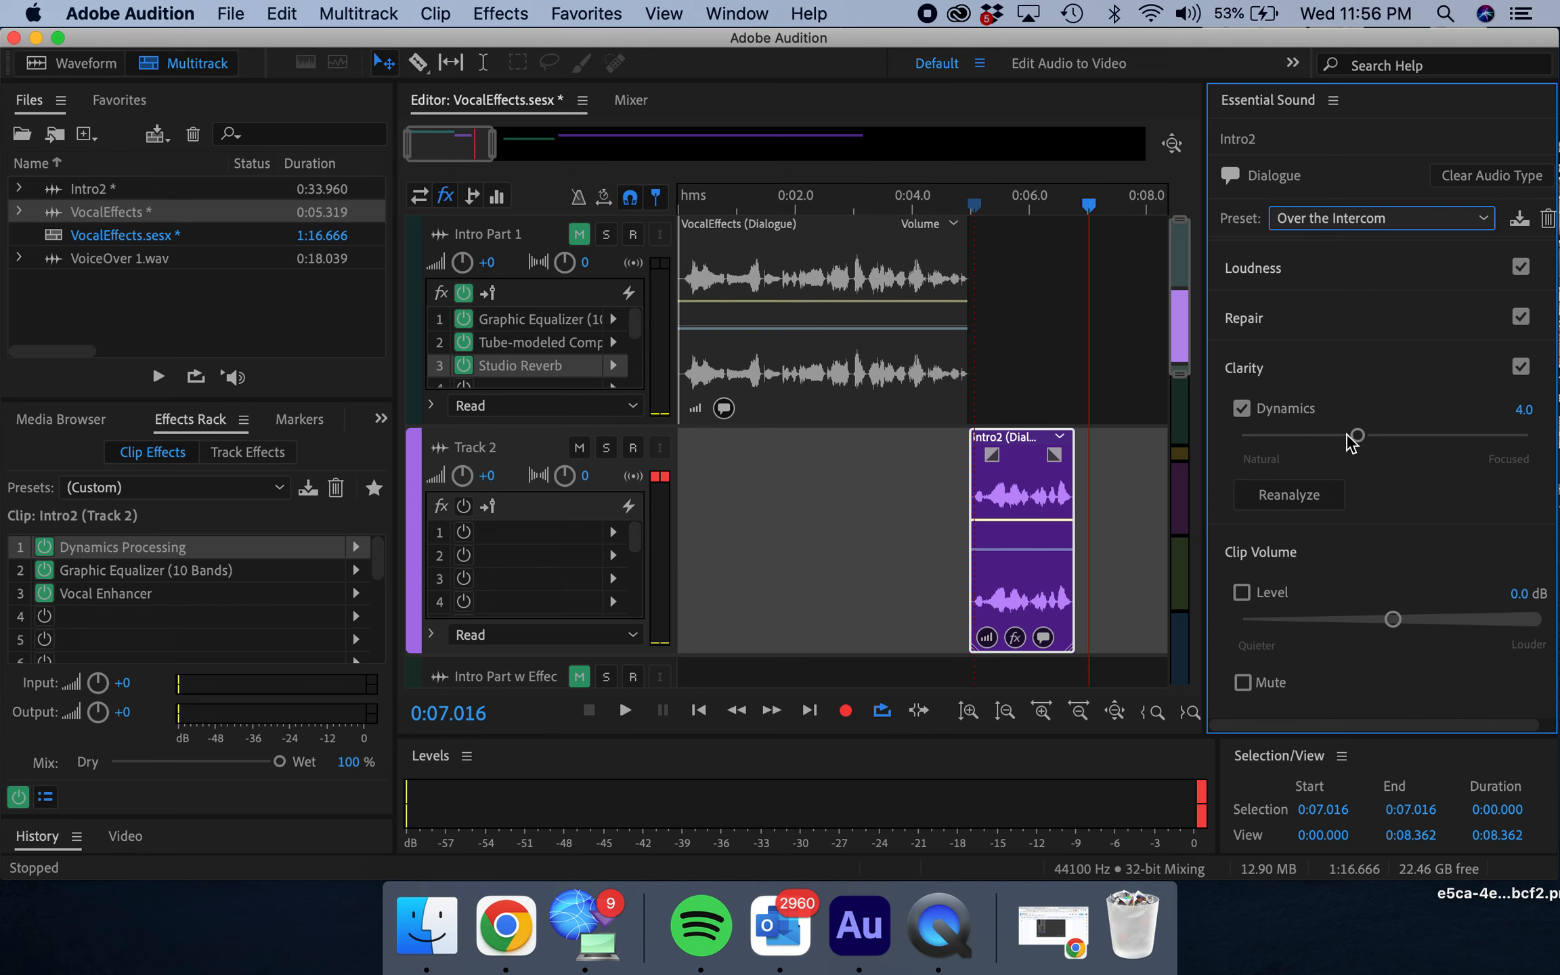
drag(1349, 437, 1409, 458)
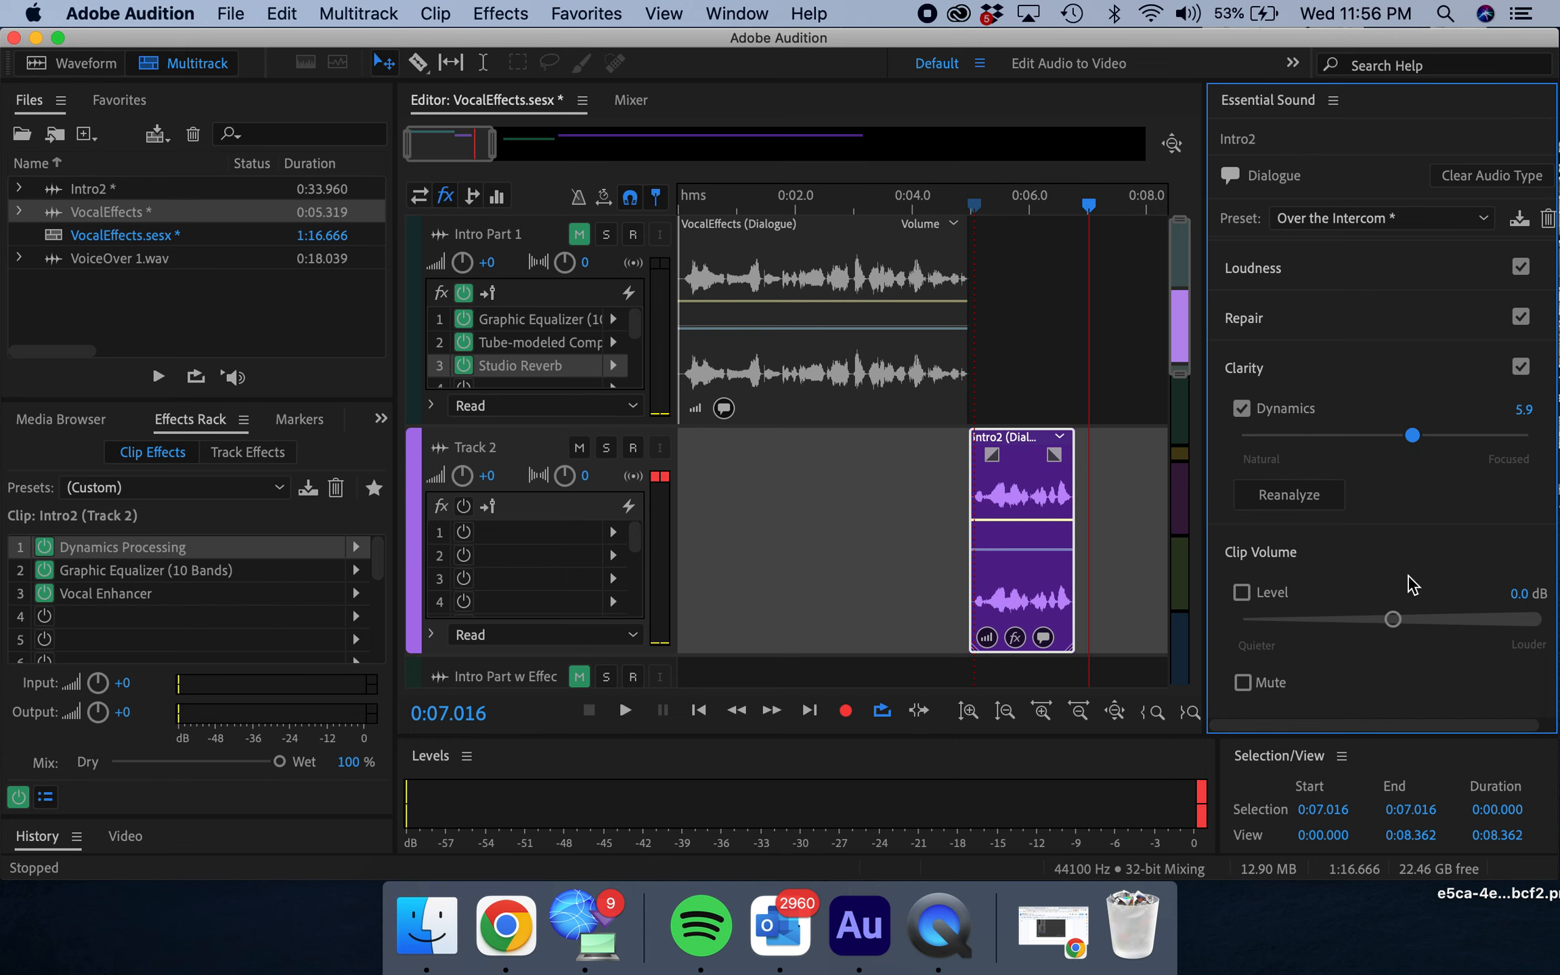
Unmute the Intro Part 1 track and shift the Intro2 clip slightly earlier so it starts just before the VocalEffects clip ends.
drag(1340, 723, 1232, 727)
click(579, 235)
drag(1002, 447, 987, 438)
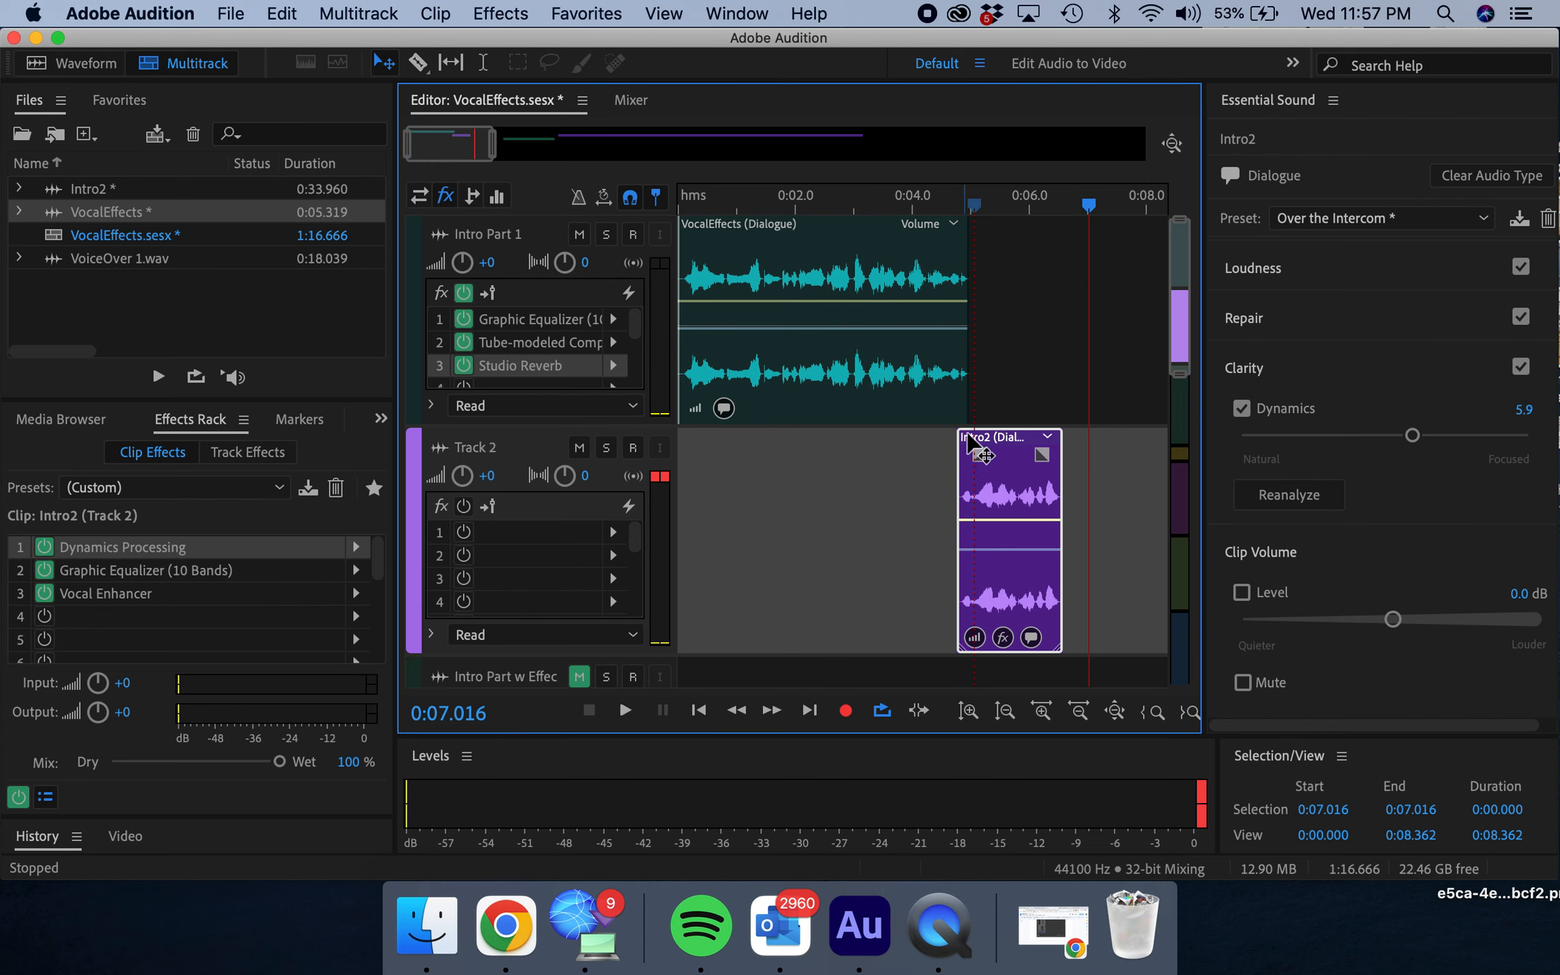
drag(978, 440, 982, 440)
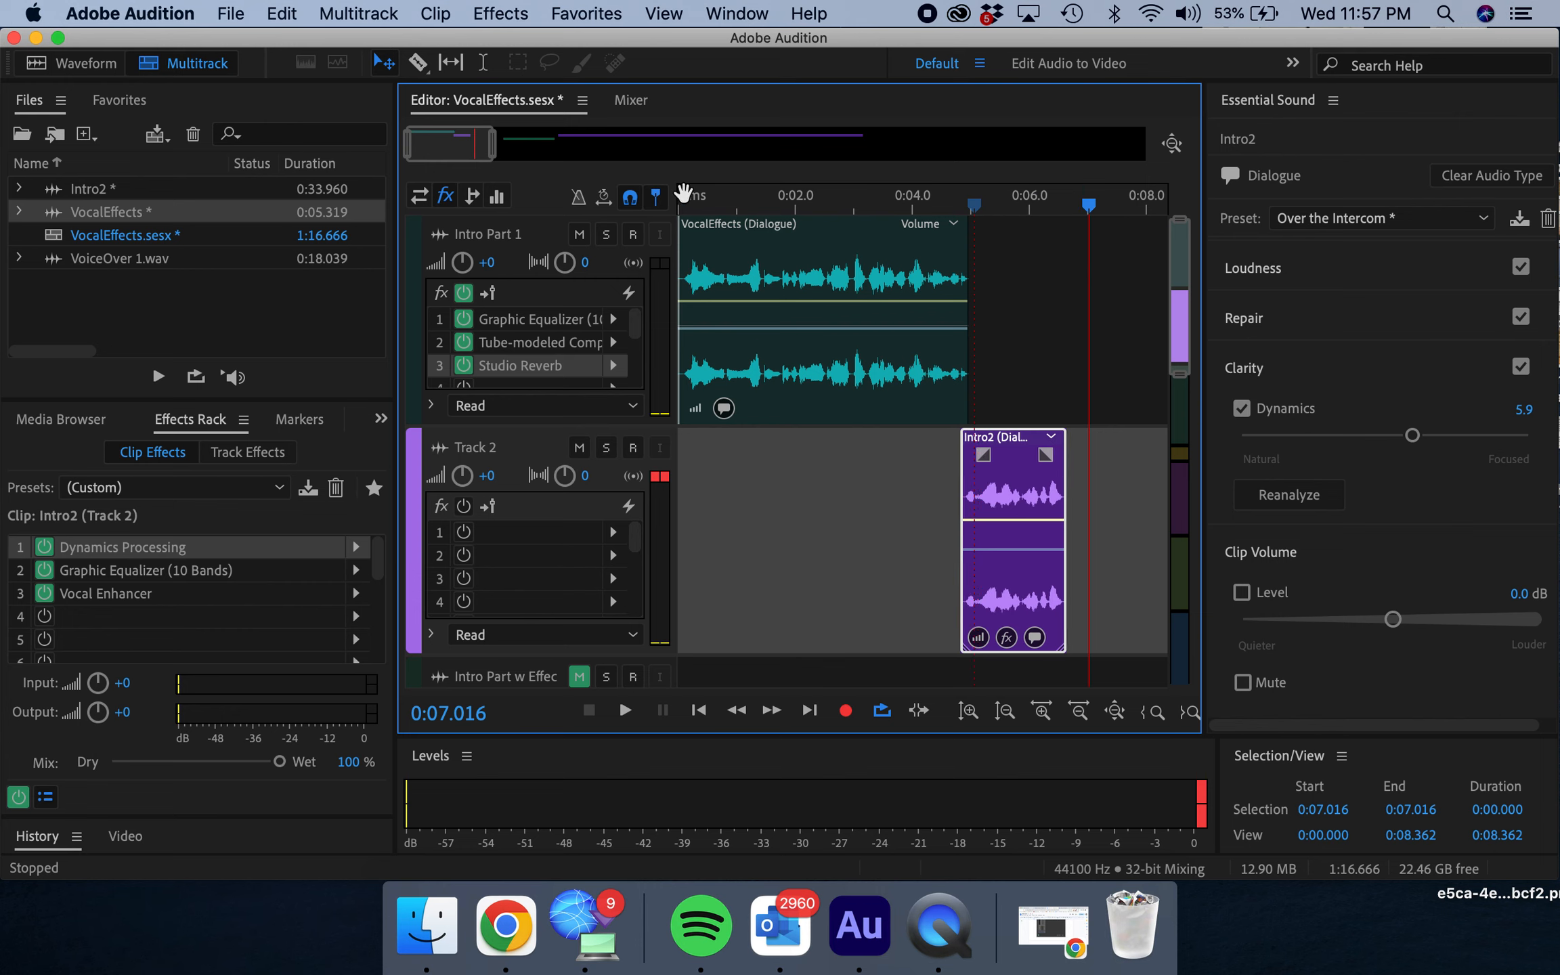
Play the session from near its beginning through the end of the Intro2 clip.
click(684, 200)
key(space)
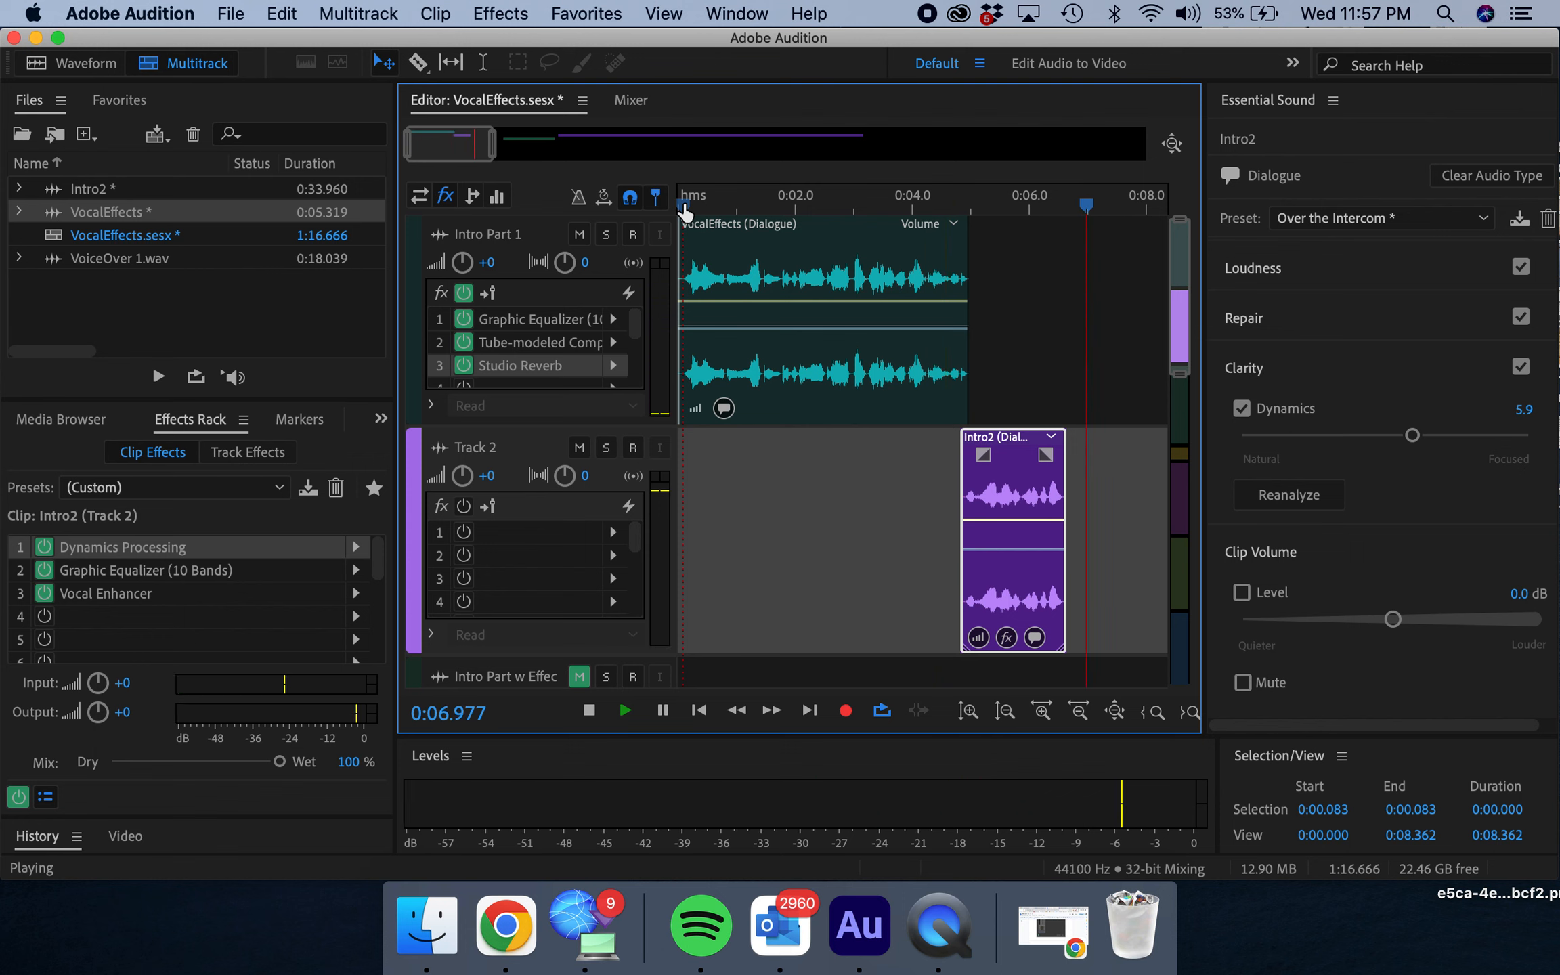
key(space)
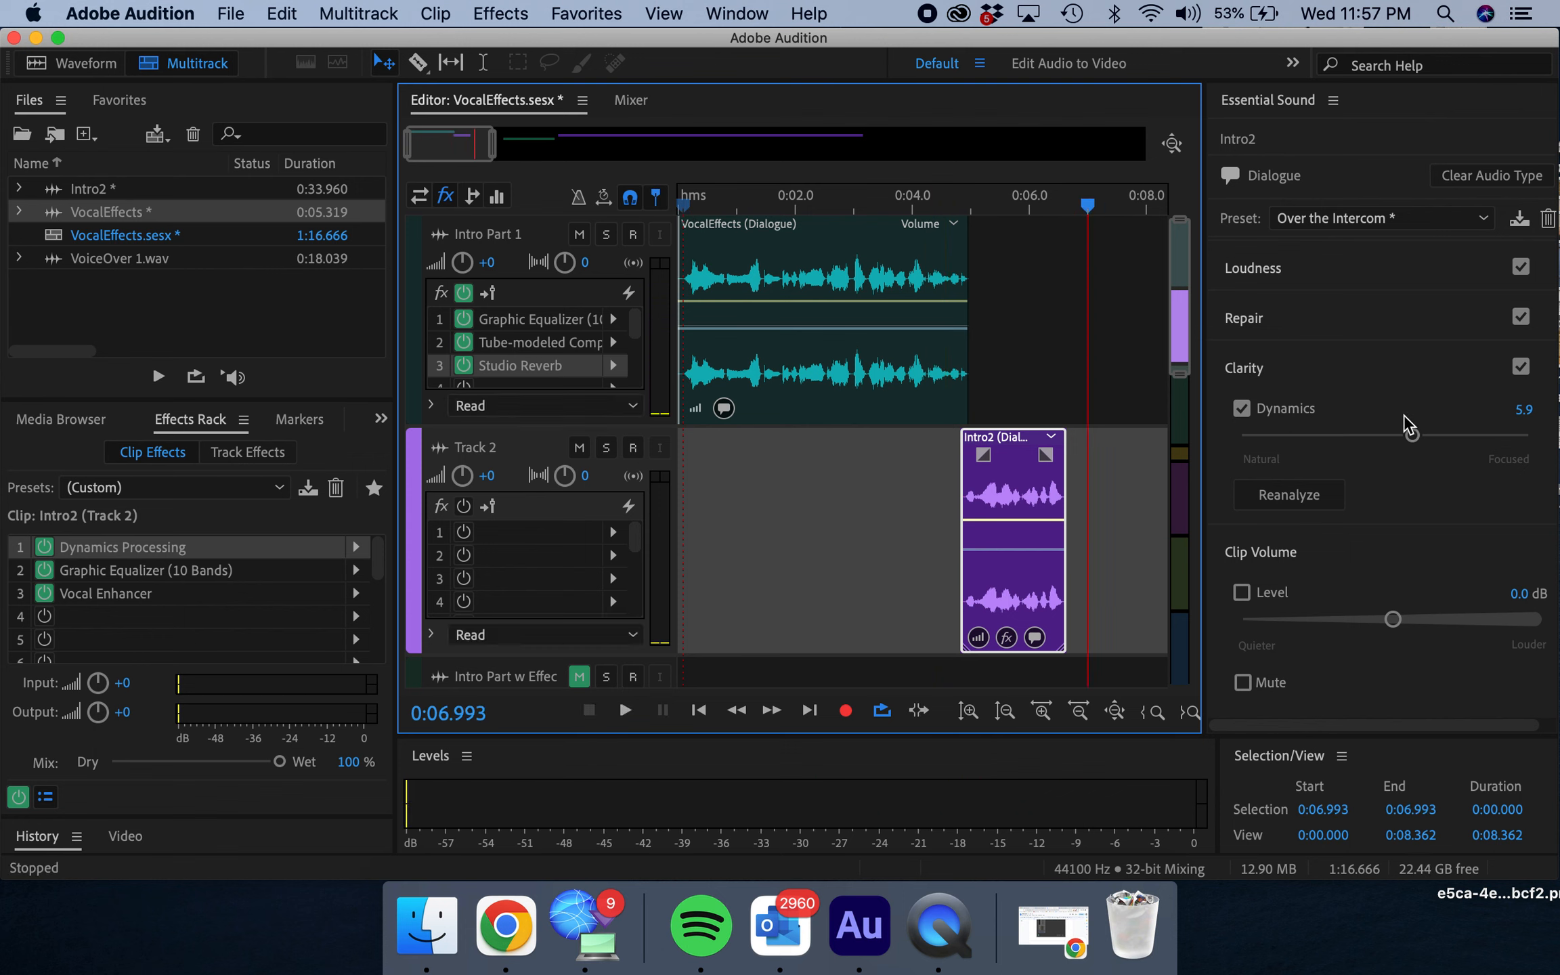
Raise the Intro2 clip's Clarity Dynamics amount to 9.3 and listen from the clip's start, then from near the session's beginning.
drag(1412, 435, 1509, 436)
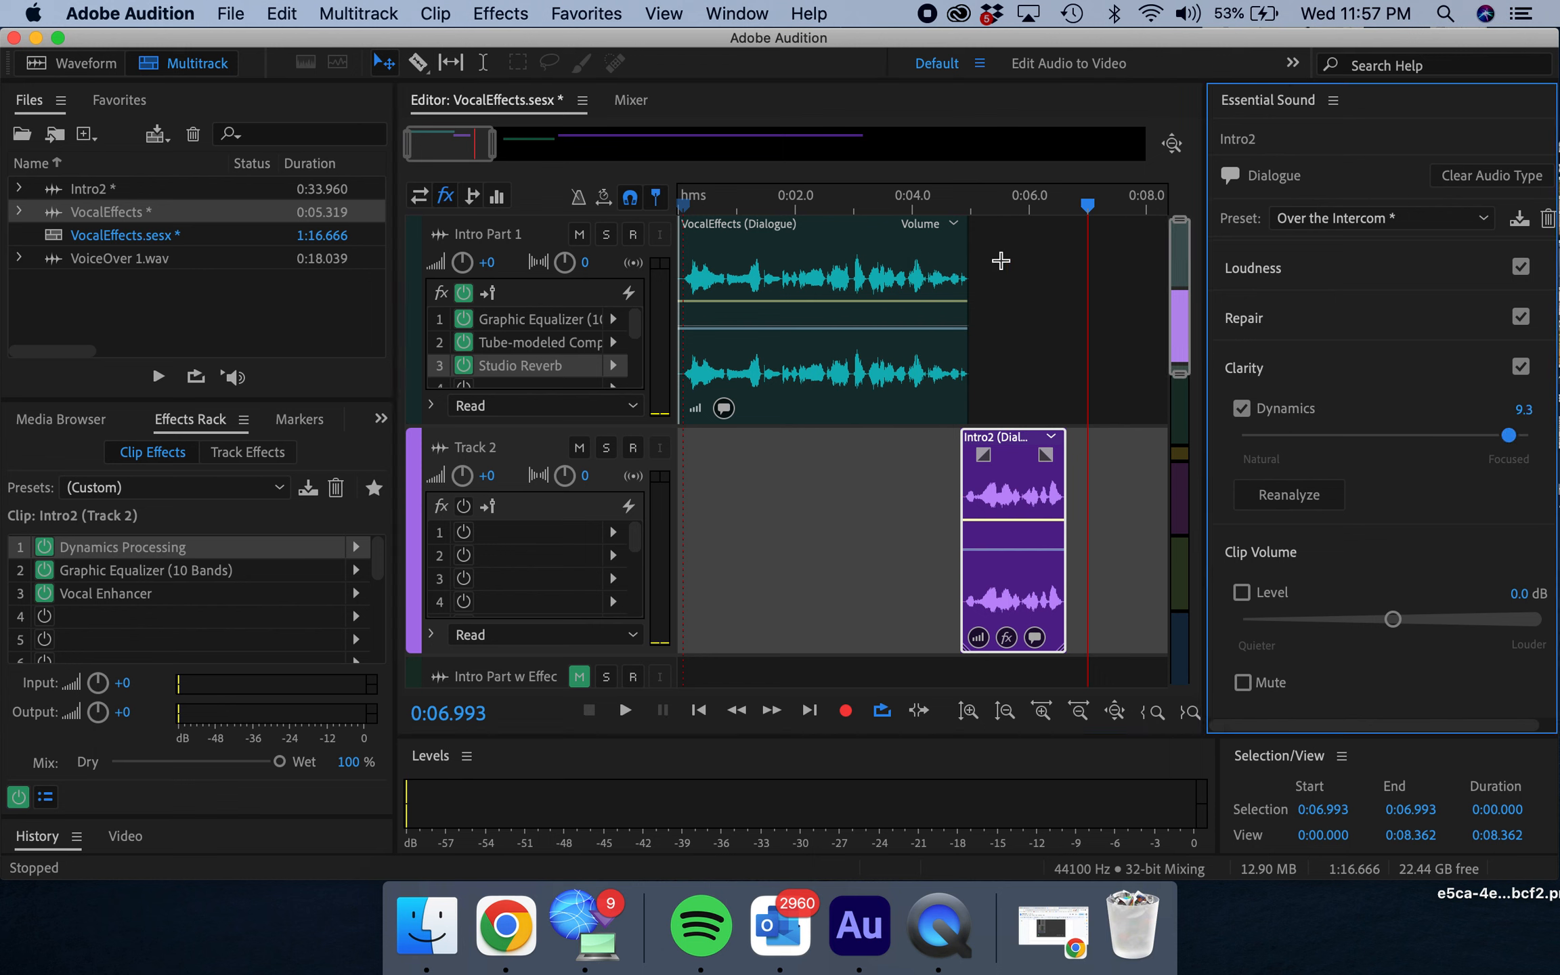
click(970, 203)
key(space)
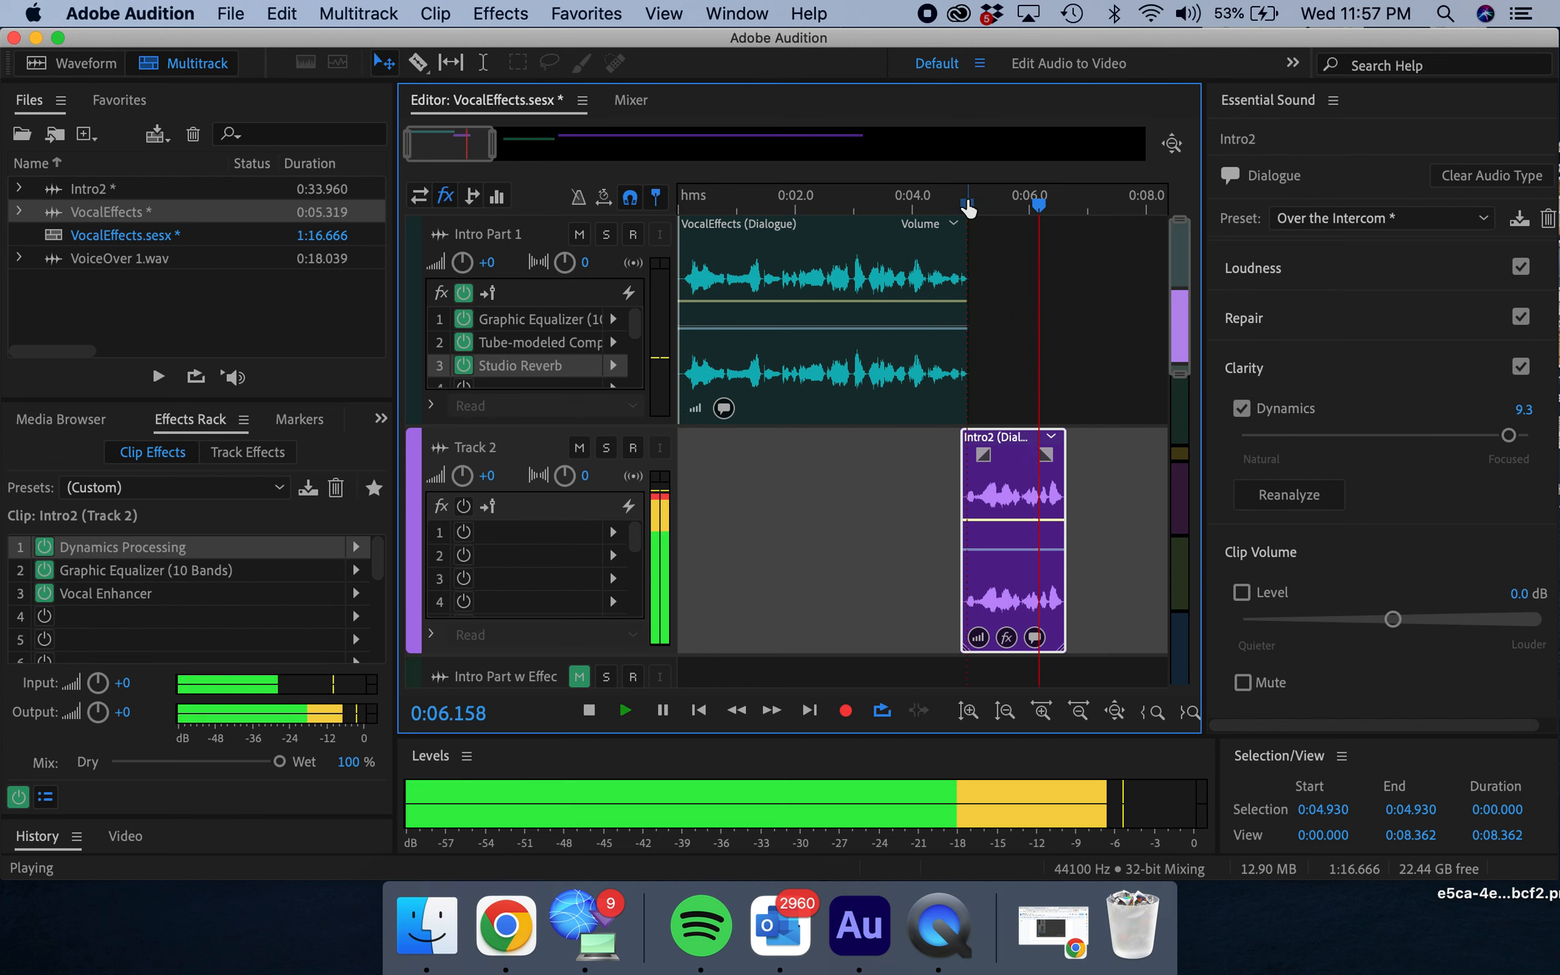
key(space)
click(721, 203)
key(space)
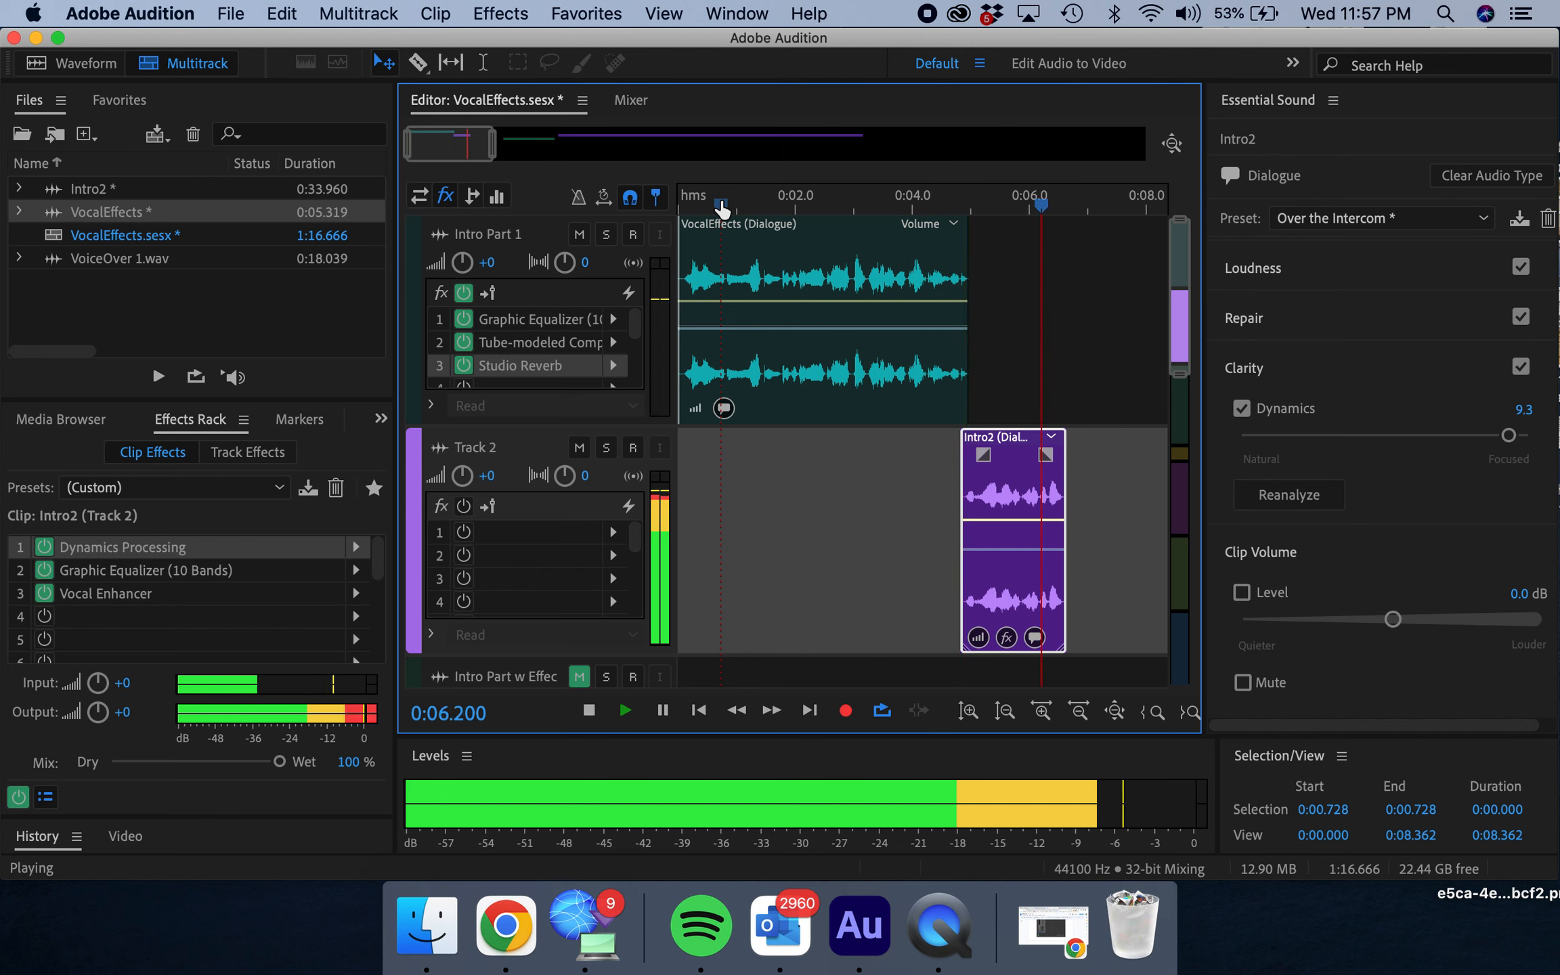
key(space)
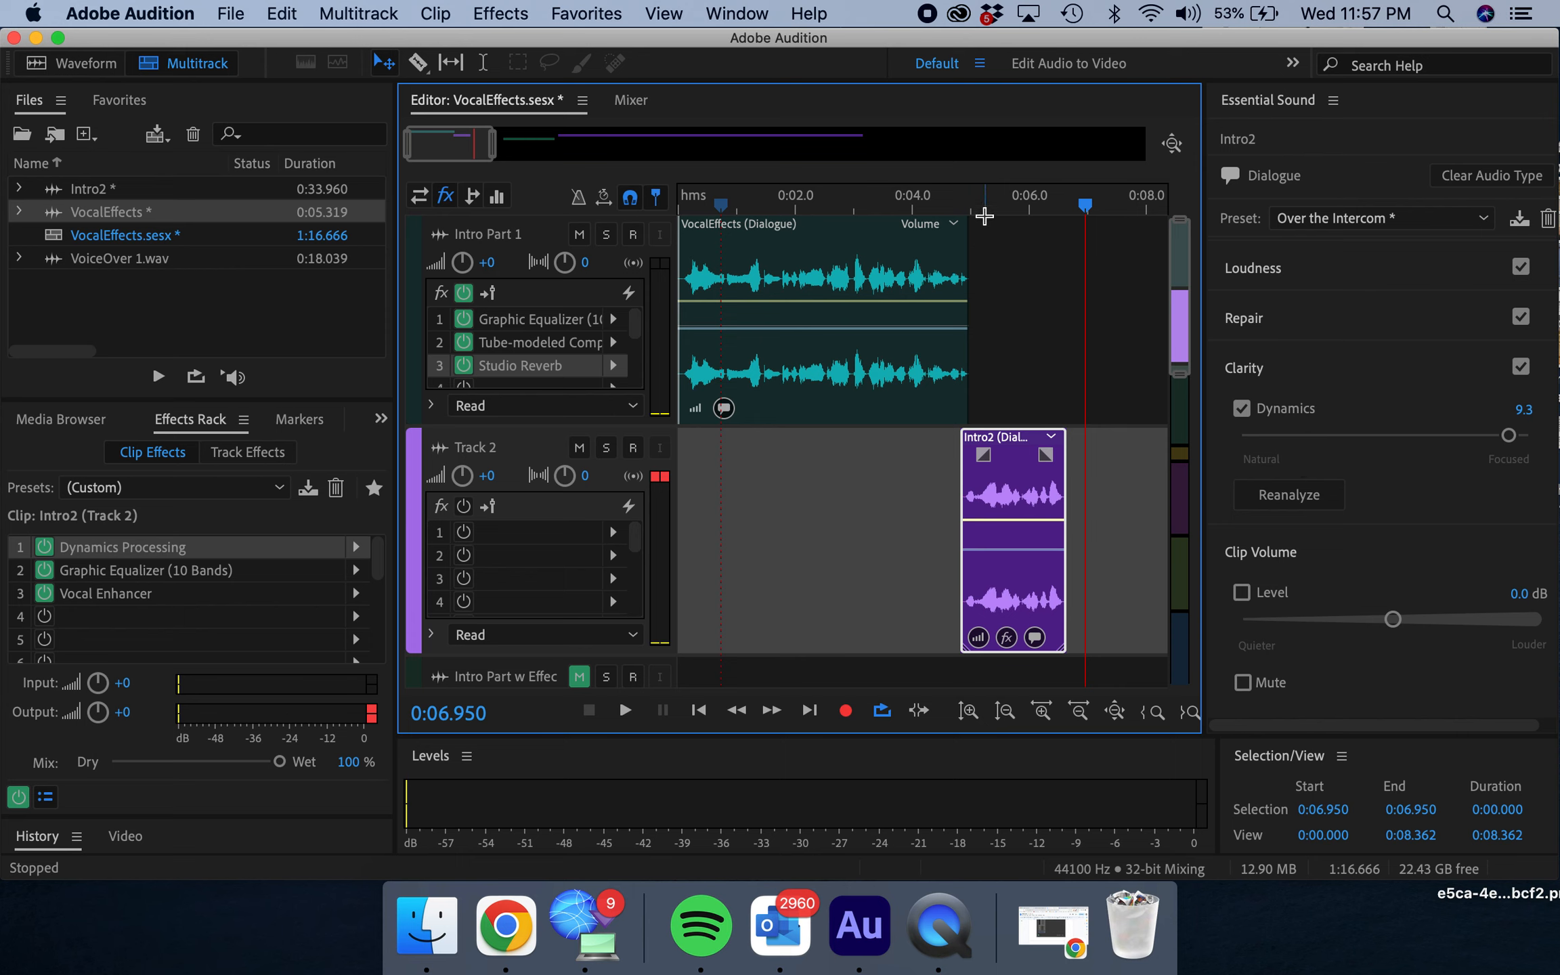
Place the playhead at the start of the Intro2 clip and review its available dialogue presets, keeping the current one.
drag(983, 203, 965, 217)
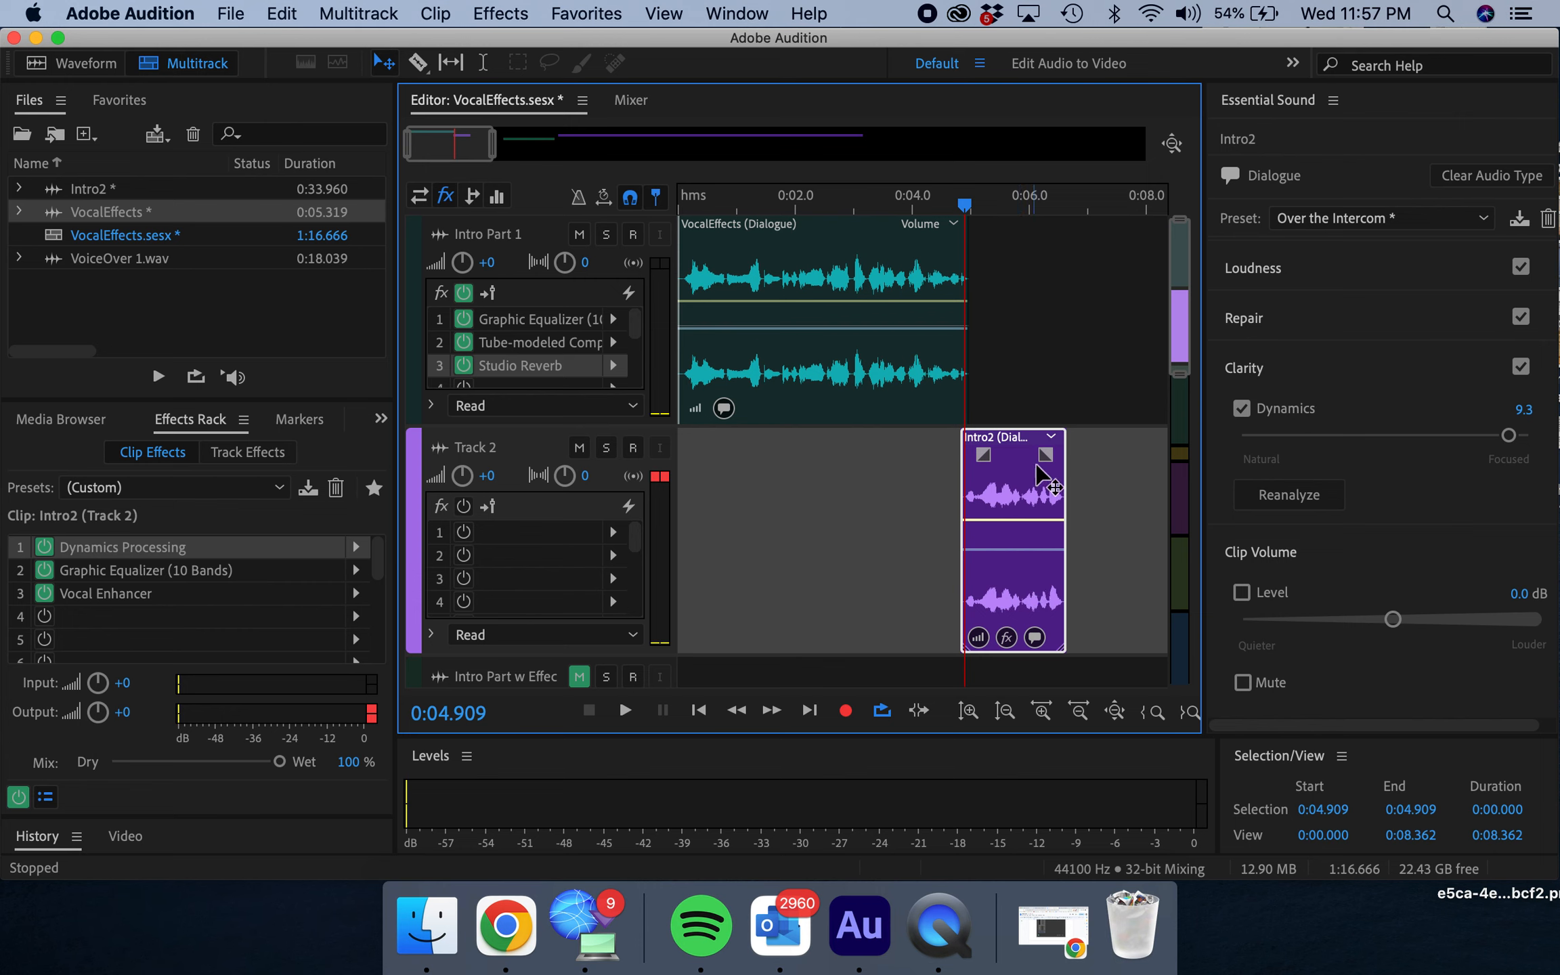
click(1321, 218)
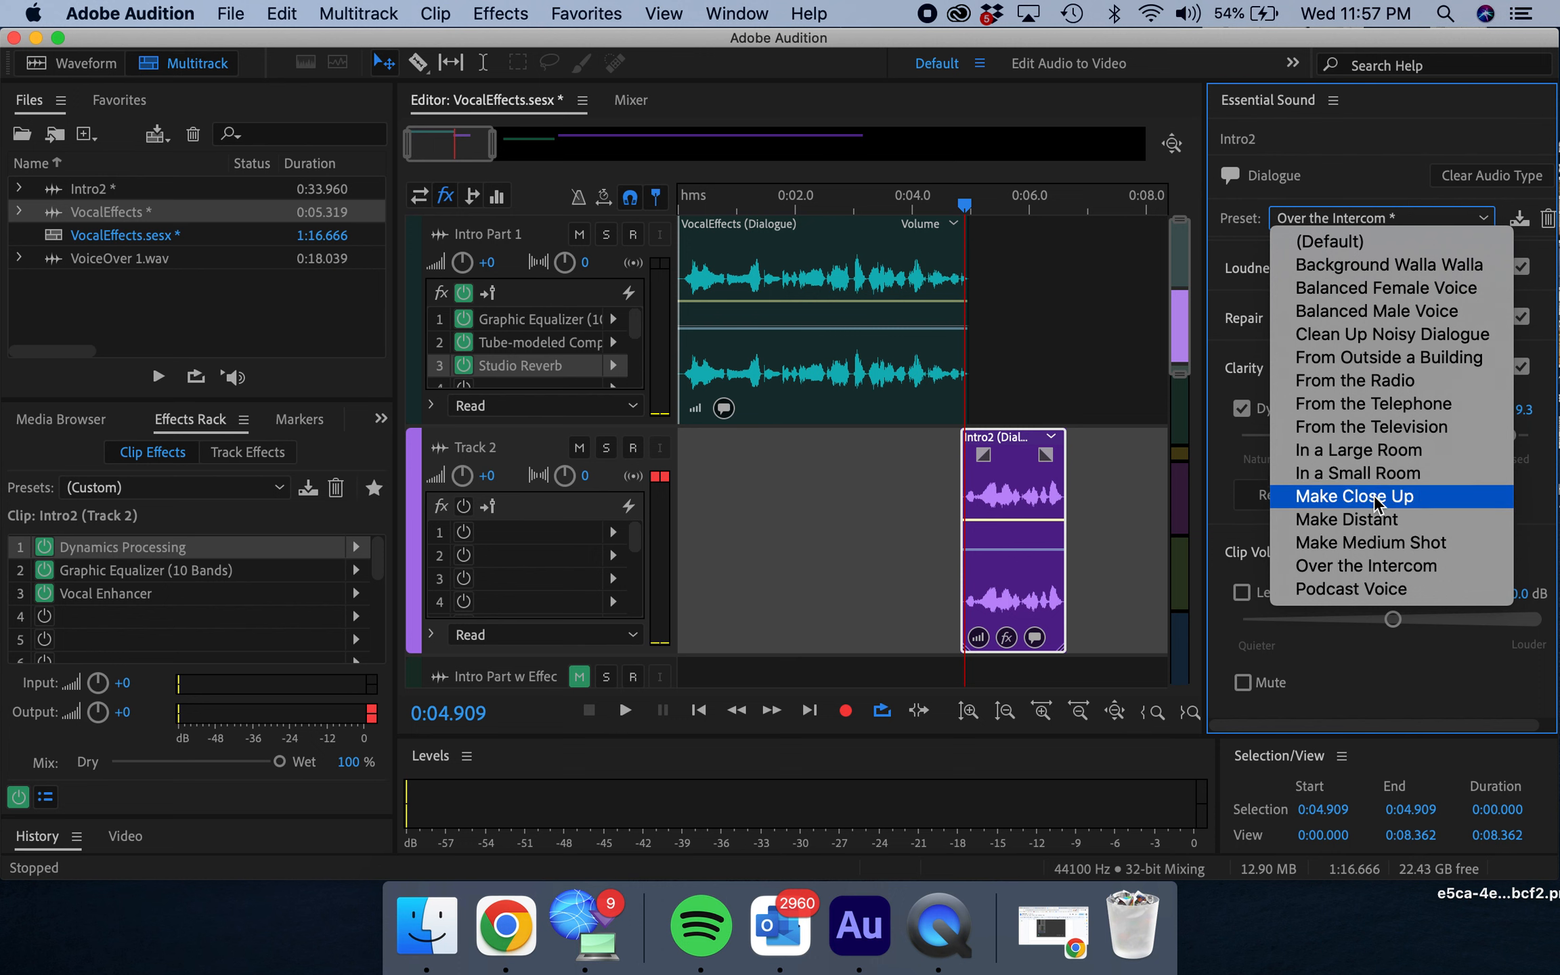
click(1072, 314)
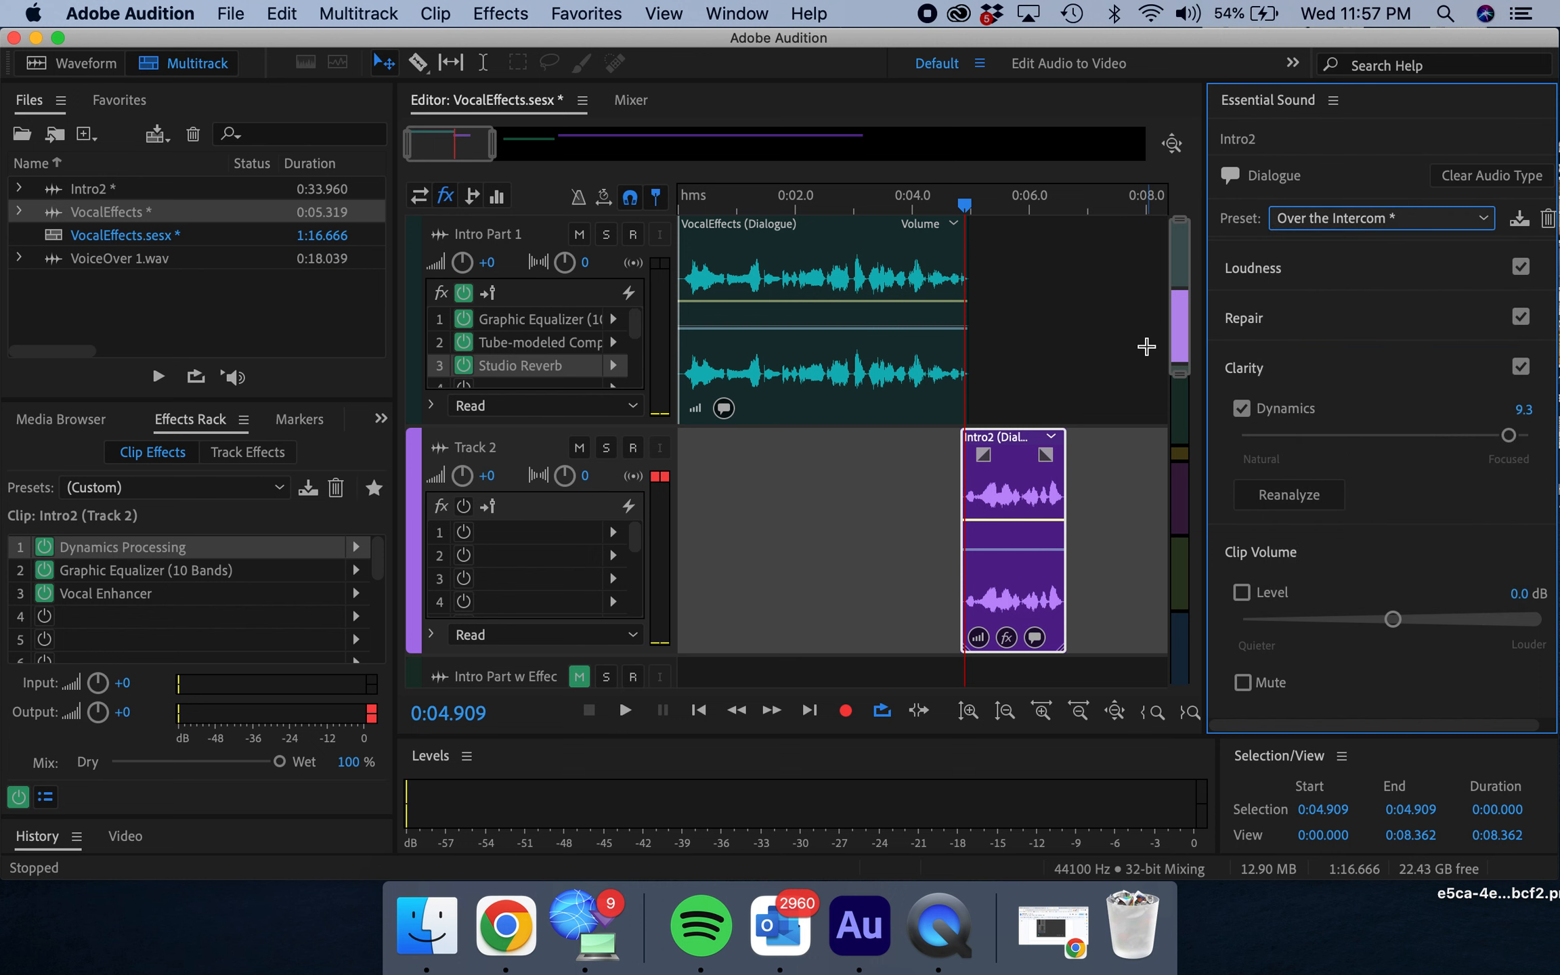